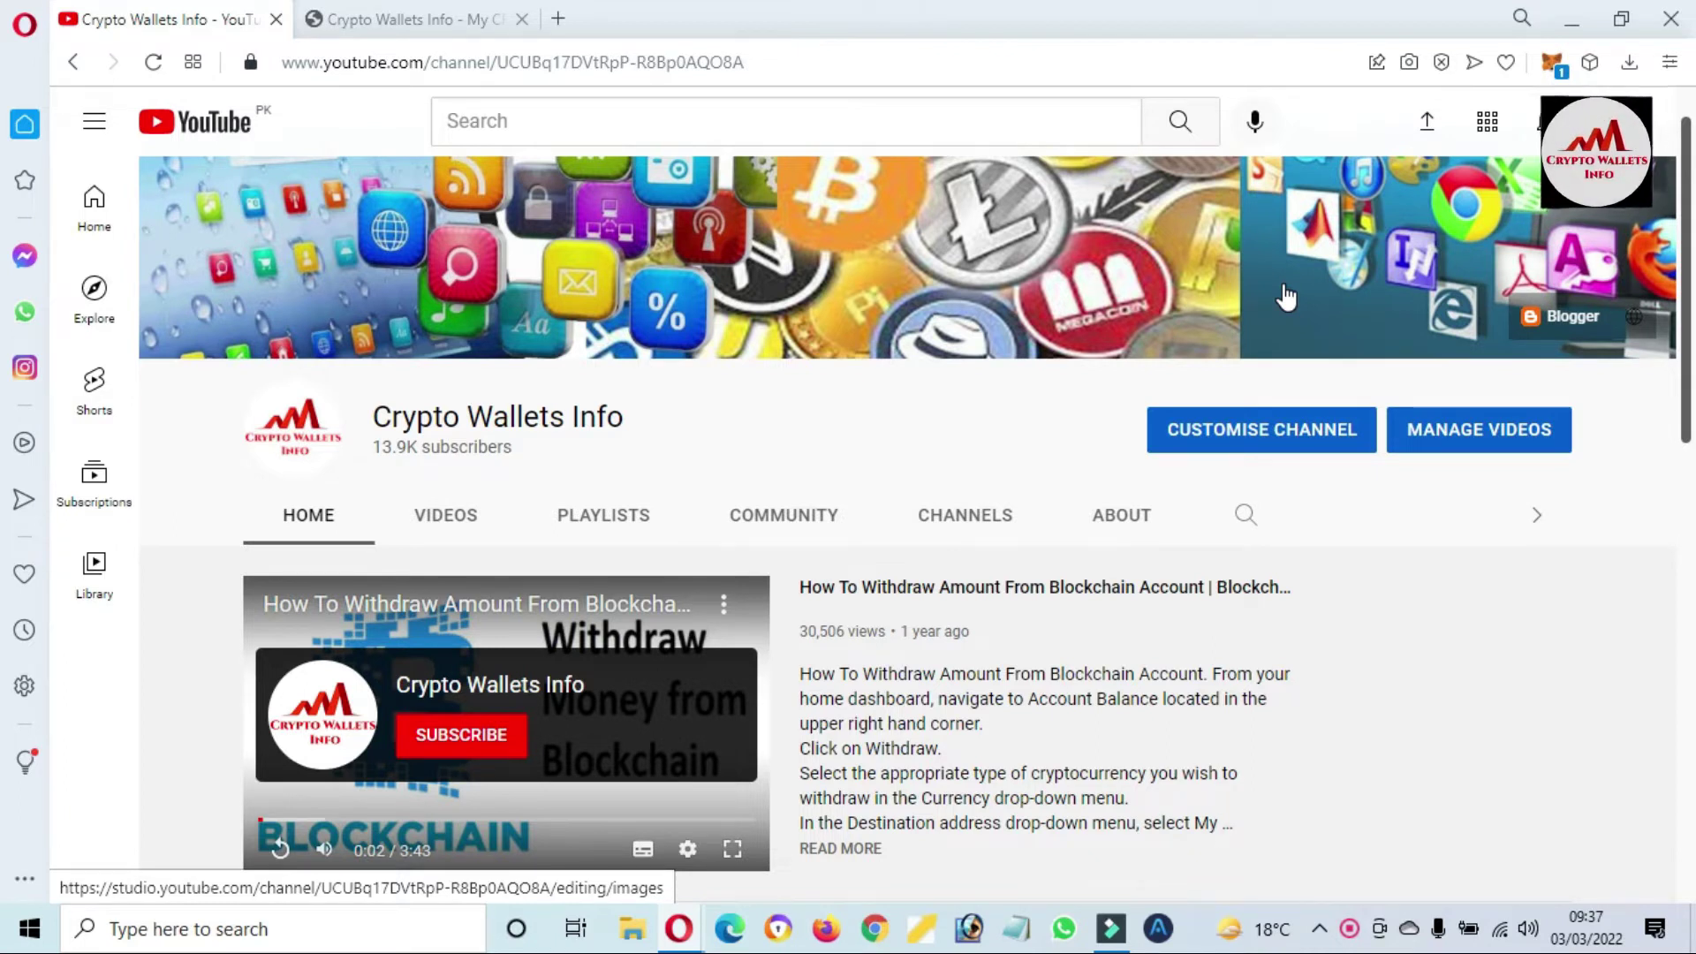
Highlight the 'Crypto Wallets Info' channel name, then switch to the cryptowalletsinfo.com tab.
drag(627, 417, 355, 432)
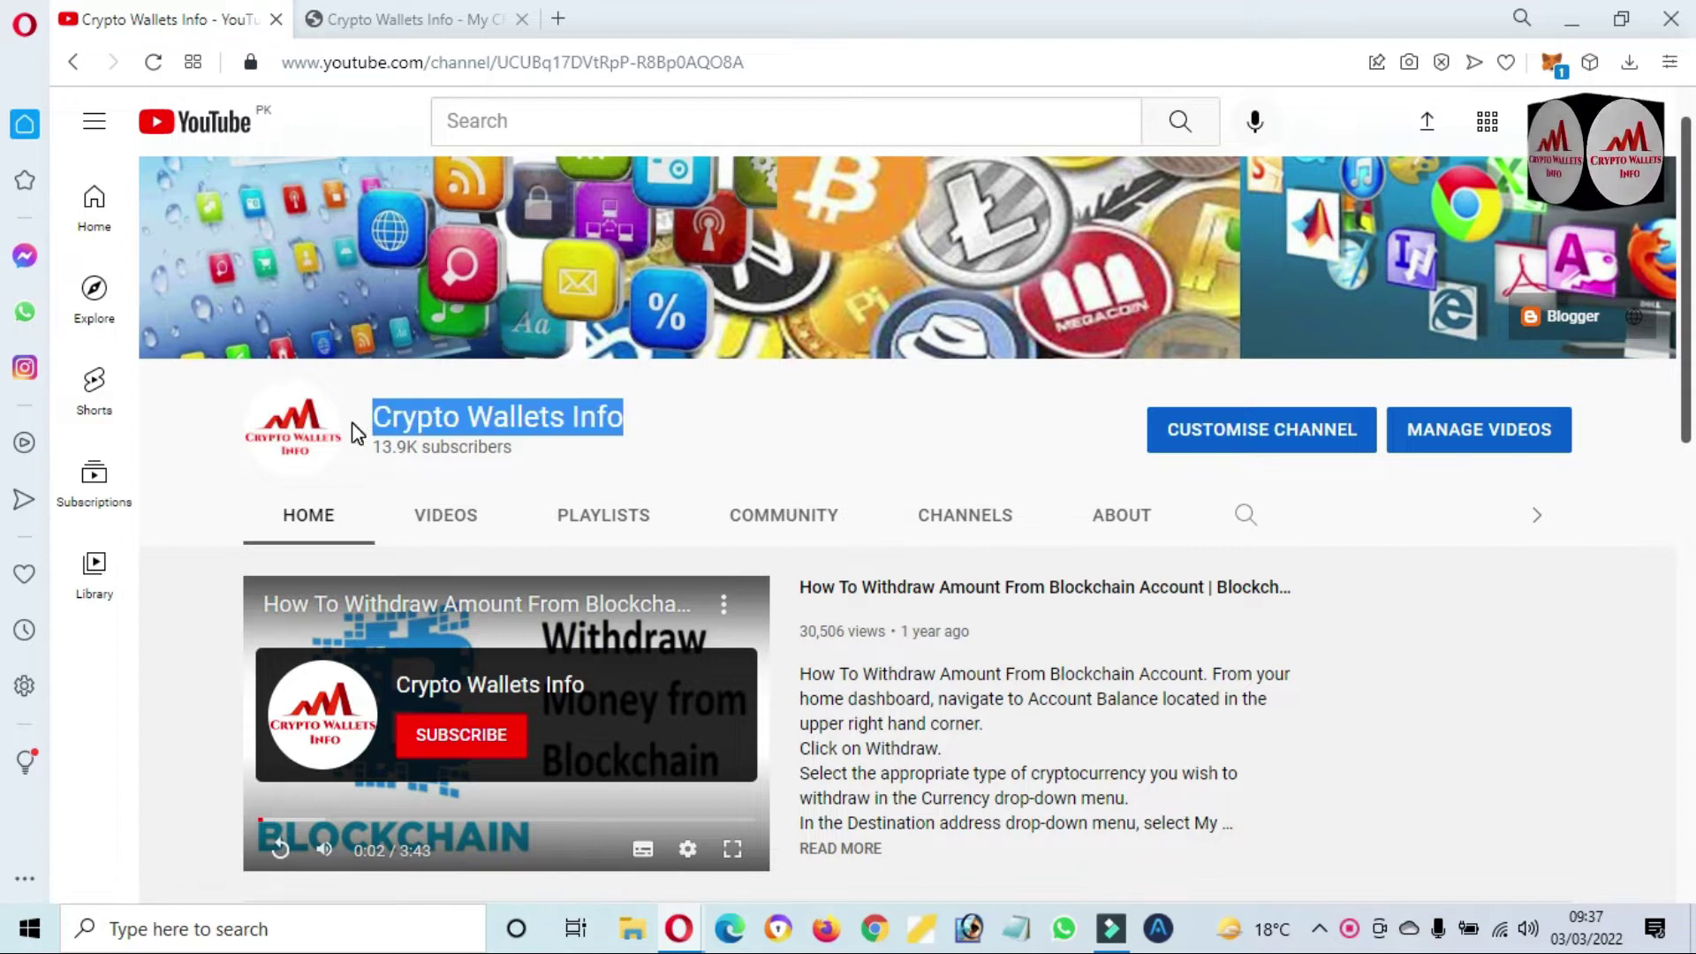
click(355, 12)
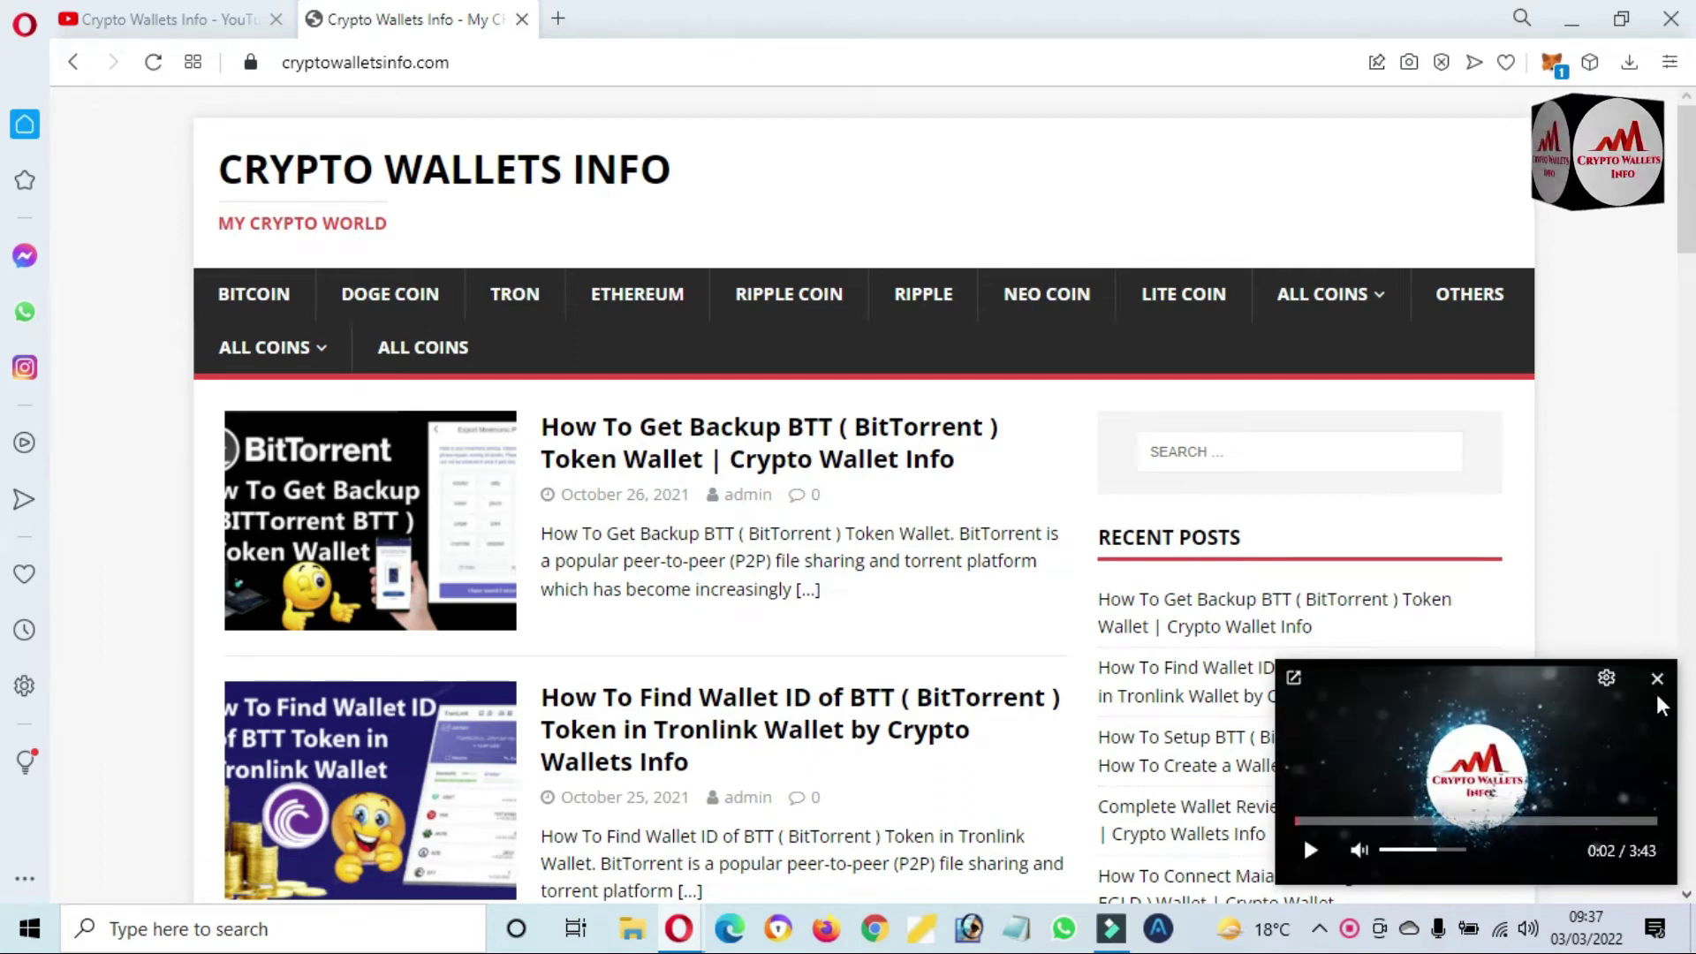
Dismiss the floating mini player and start a new Opera tab on Speed Dial.
click(1657, 680)
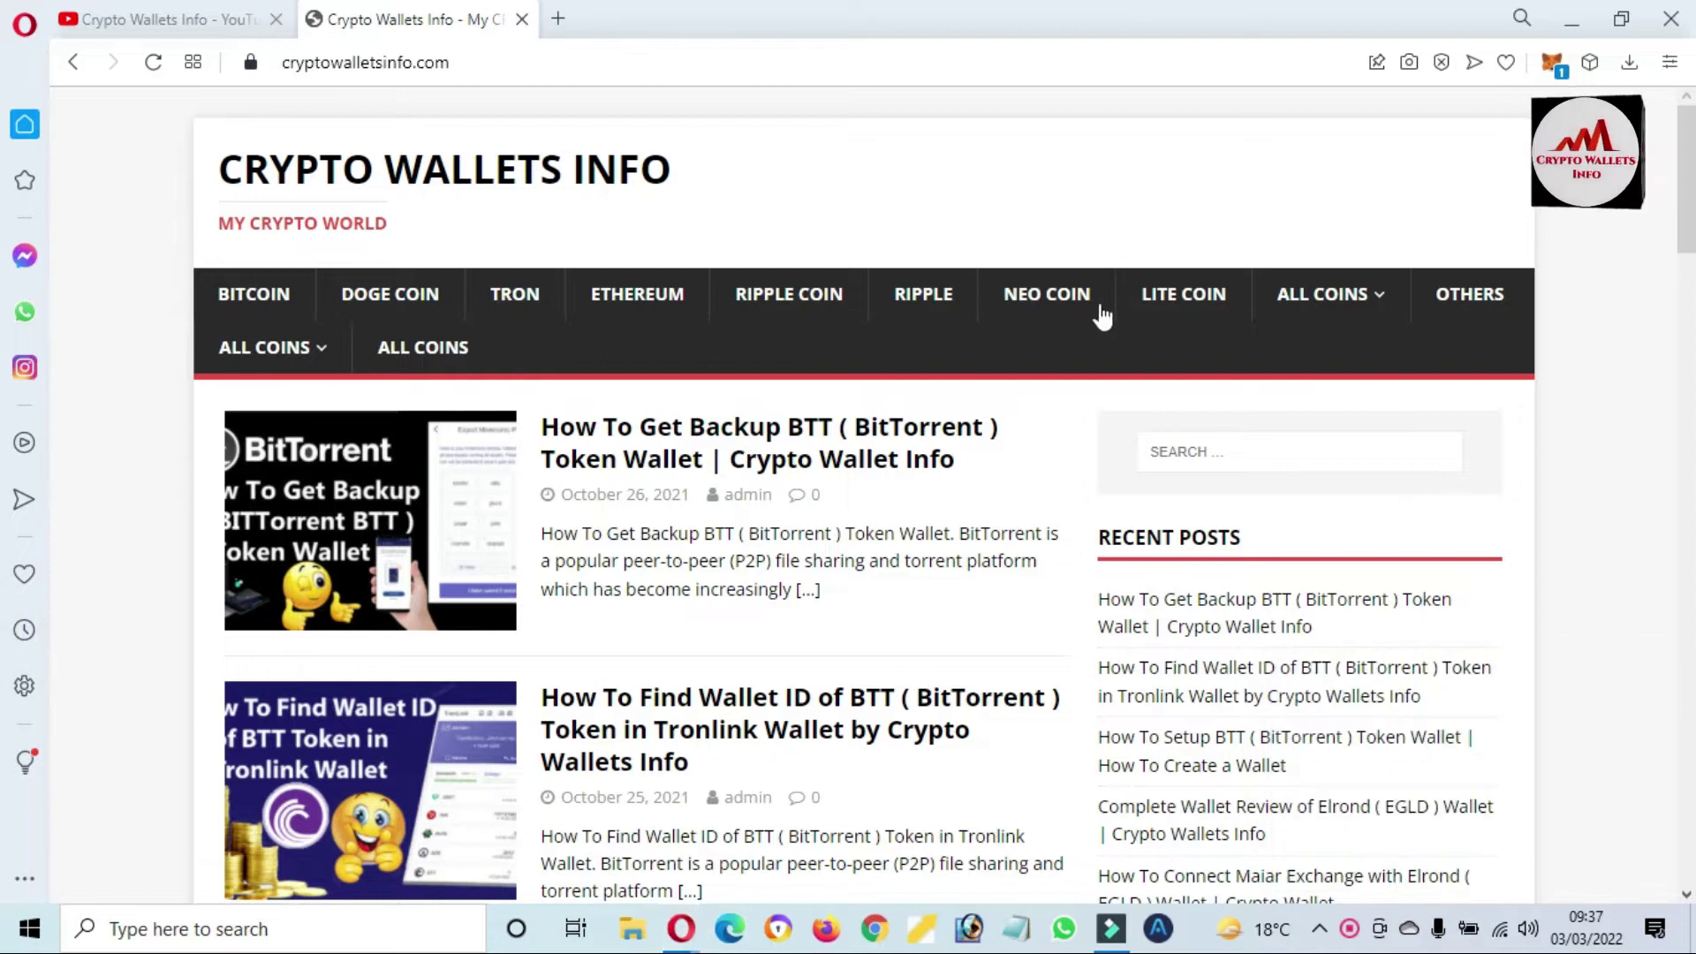
click(560, 19)
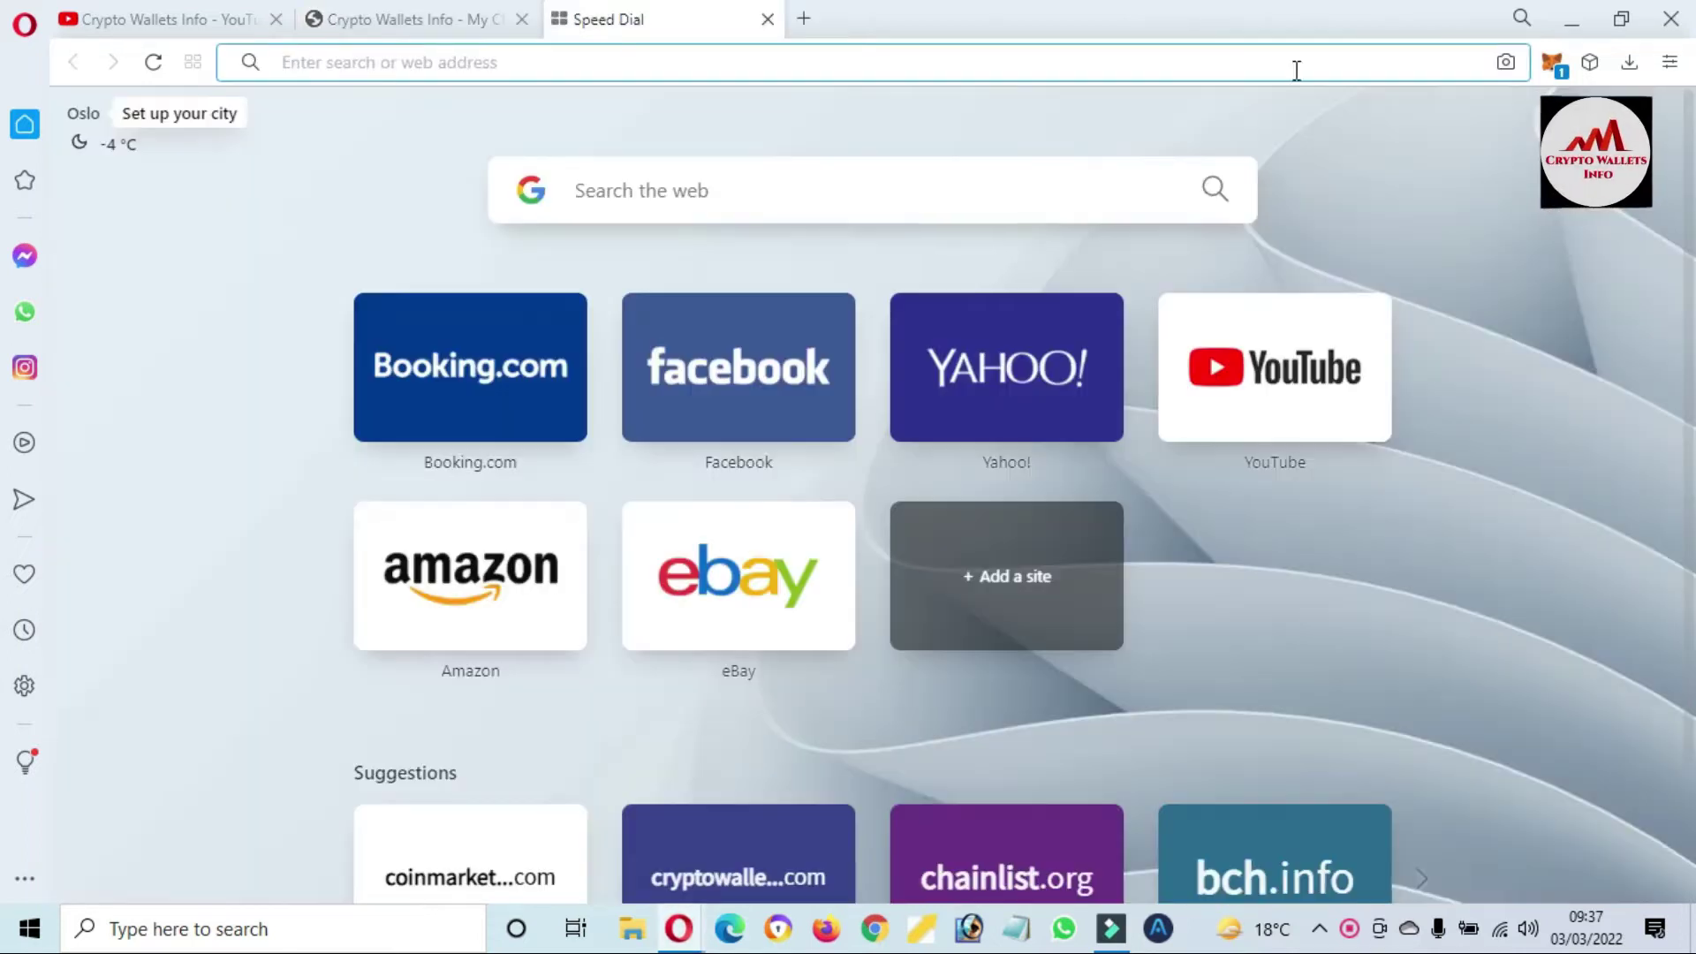
Cancel chainlist.org's add-network request and expand the Heco-Mainnet Account 1 wallet into a full tab.
click(1551, 63)
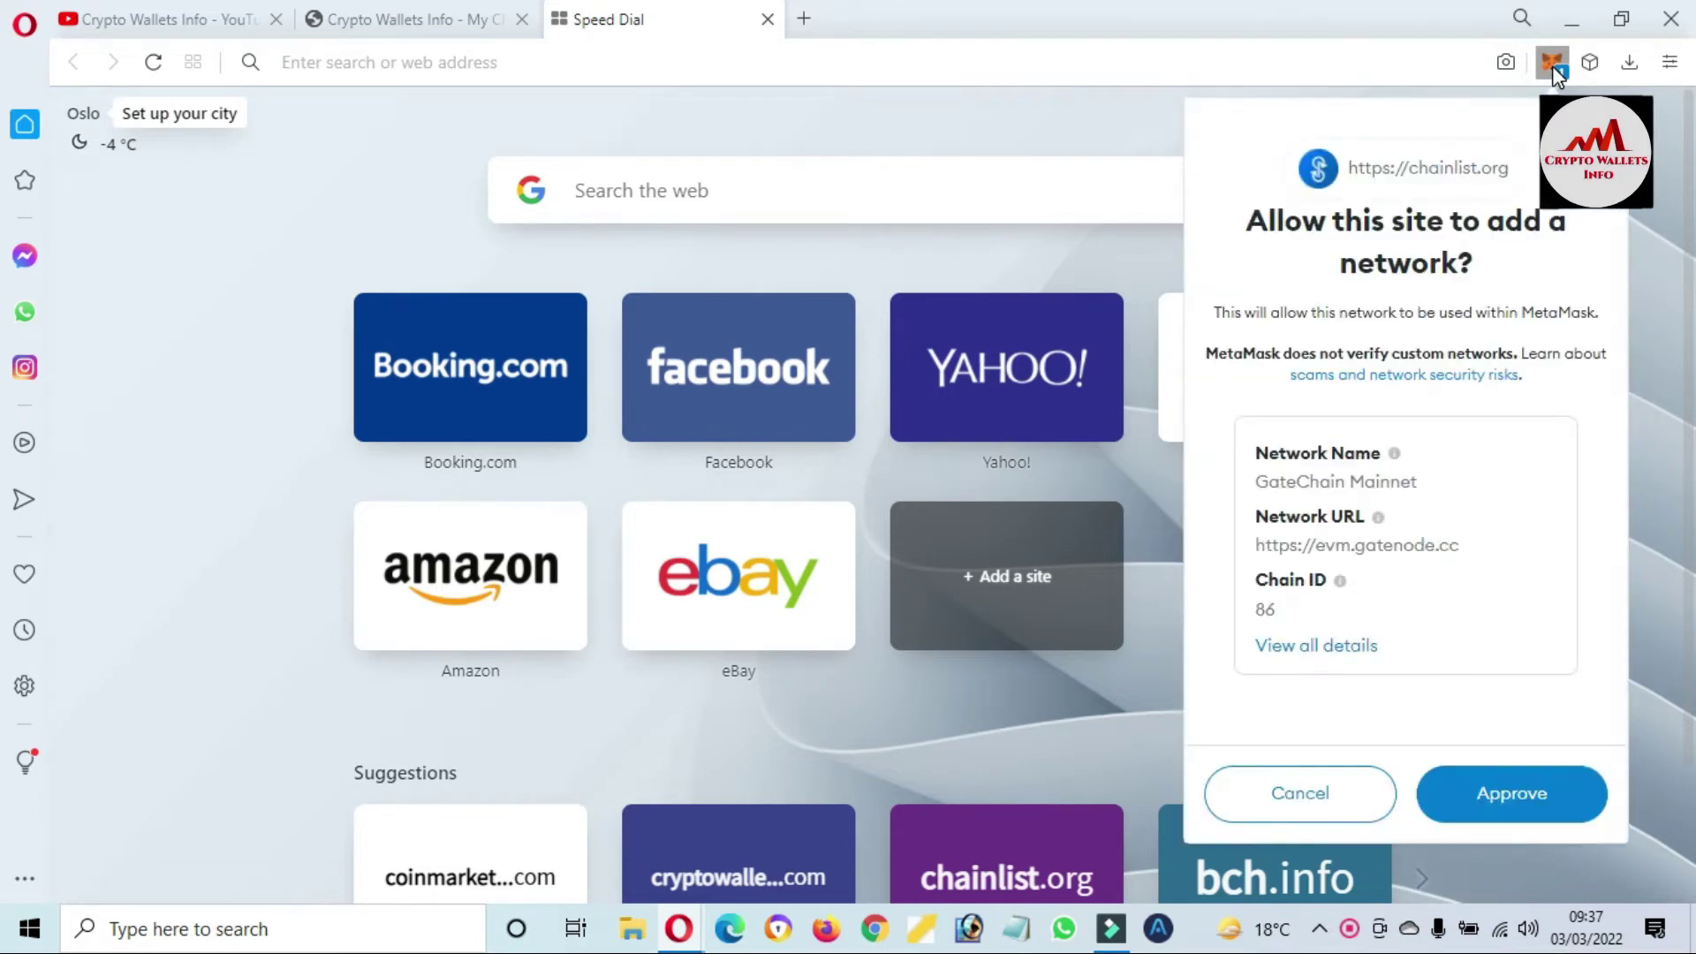
click(1285, 804)
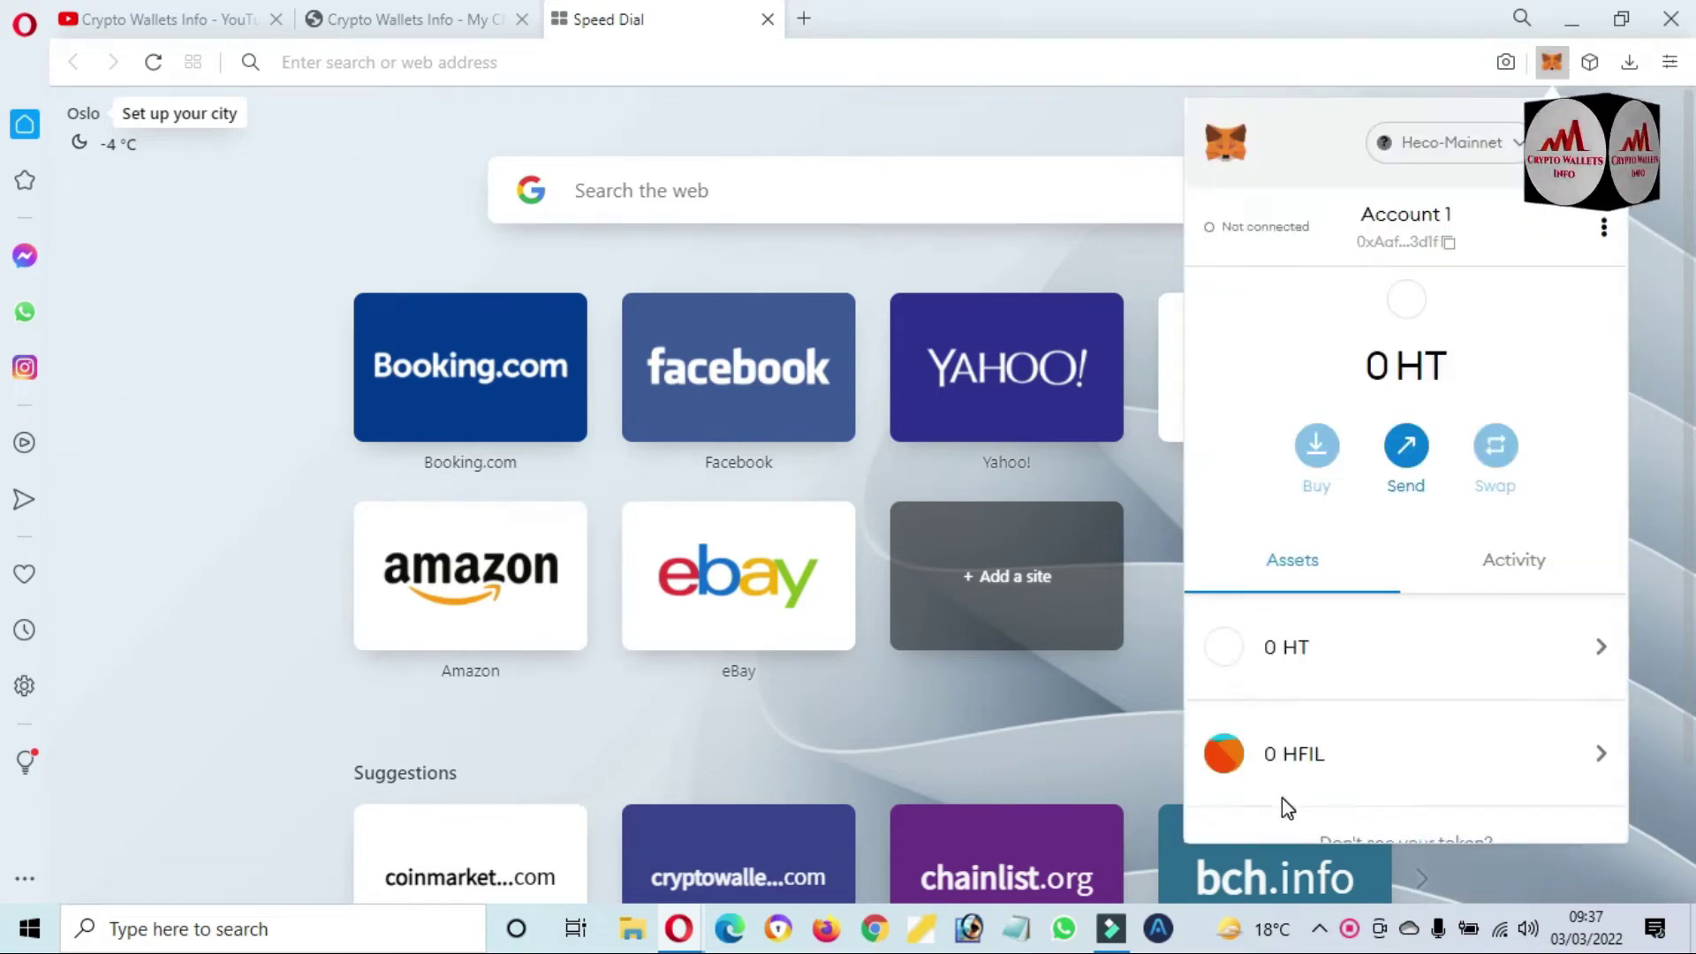
click(1605, 228)
click(1466, 350)
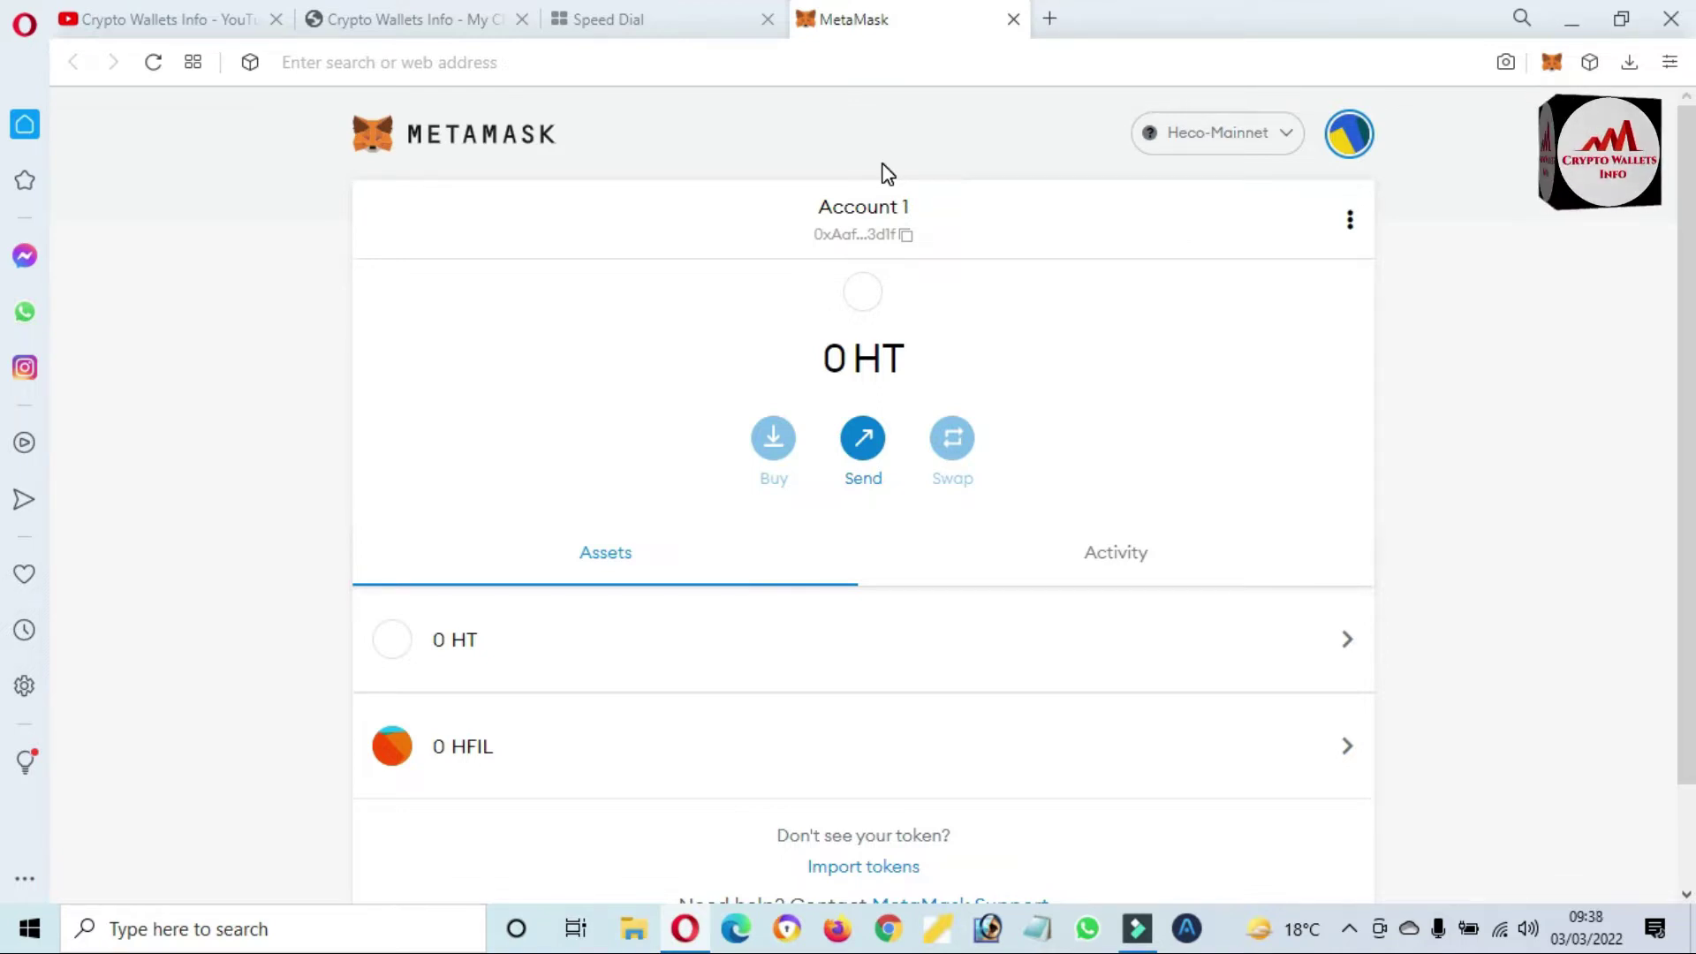
Go to coinmarketcap.com from Speed Dial and highlight Bitcoin Cash (BCH), ranked 27.
click(605, 12)
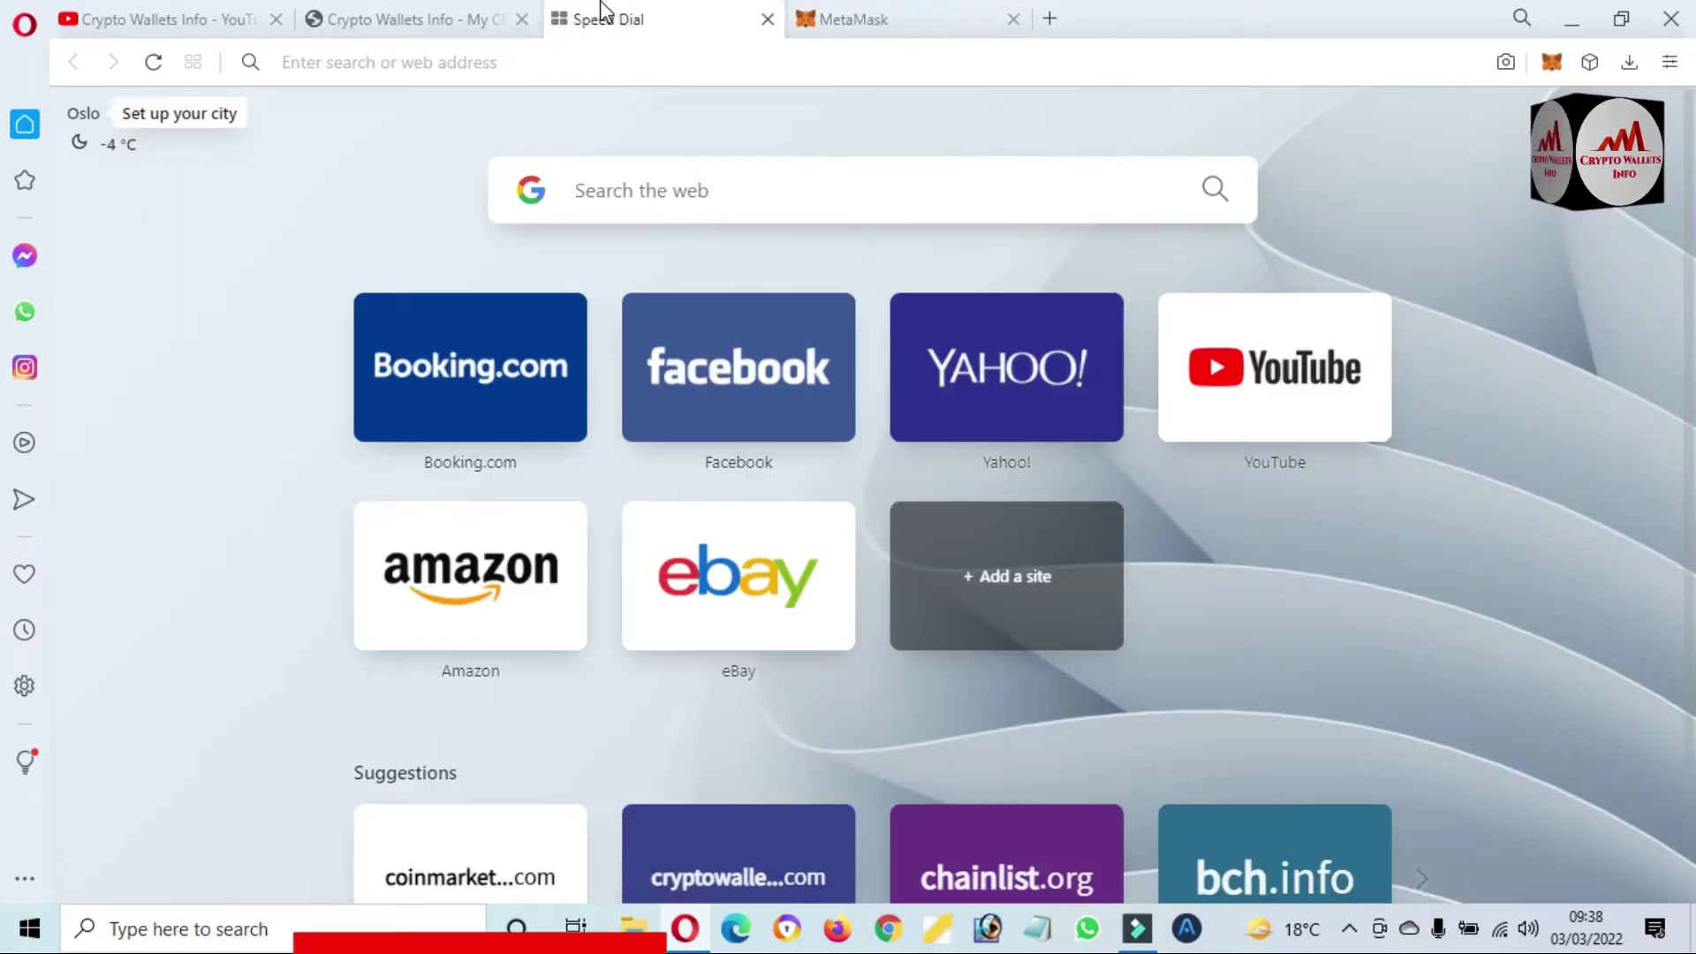
click(379, 55)
text(coinmarketcap.com)
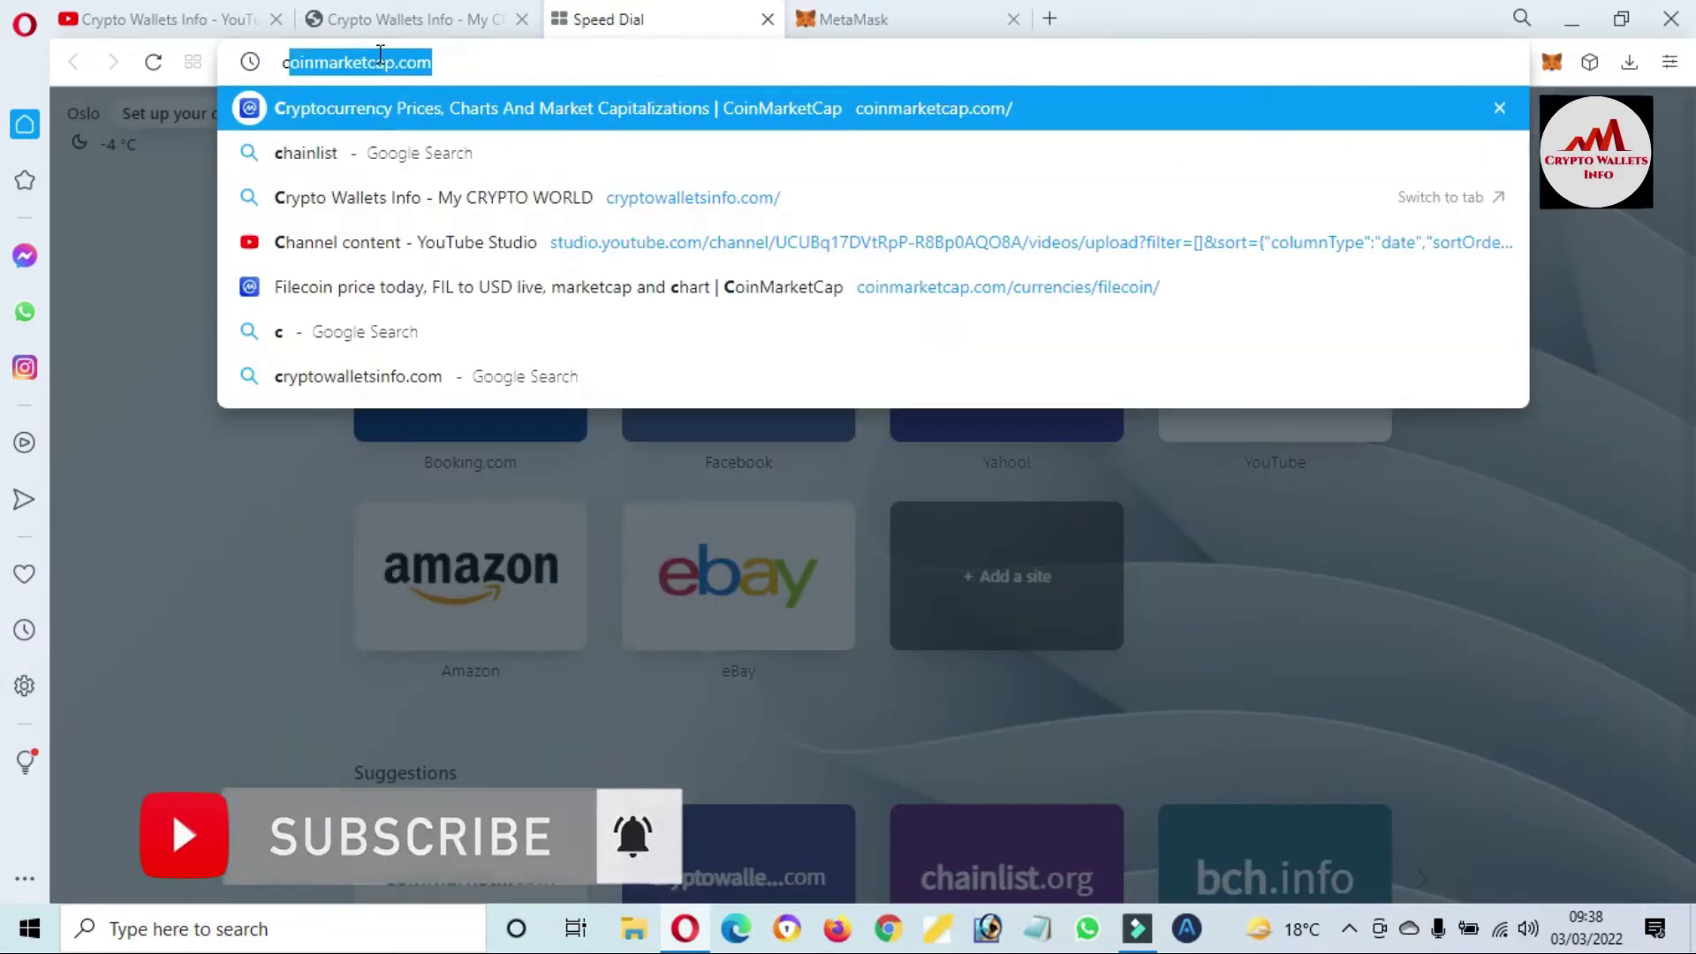
click(378, 105)
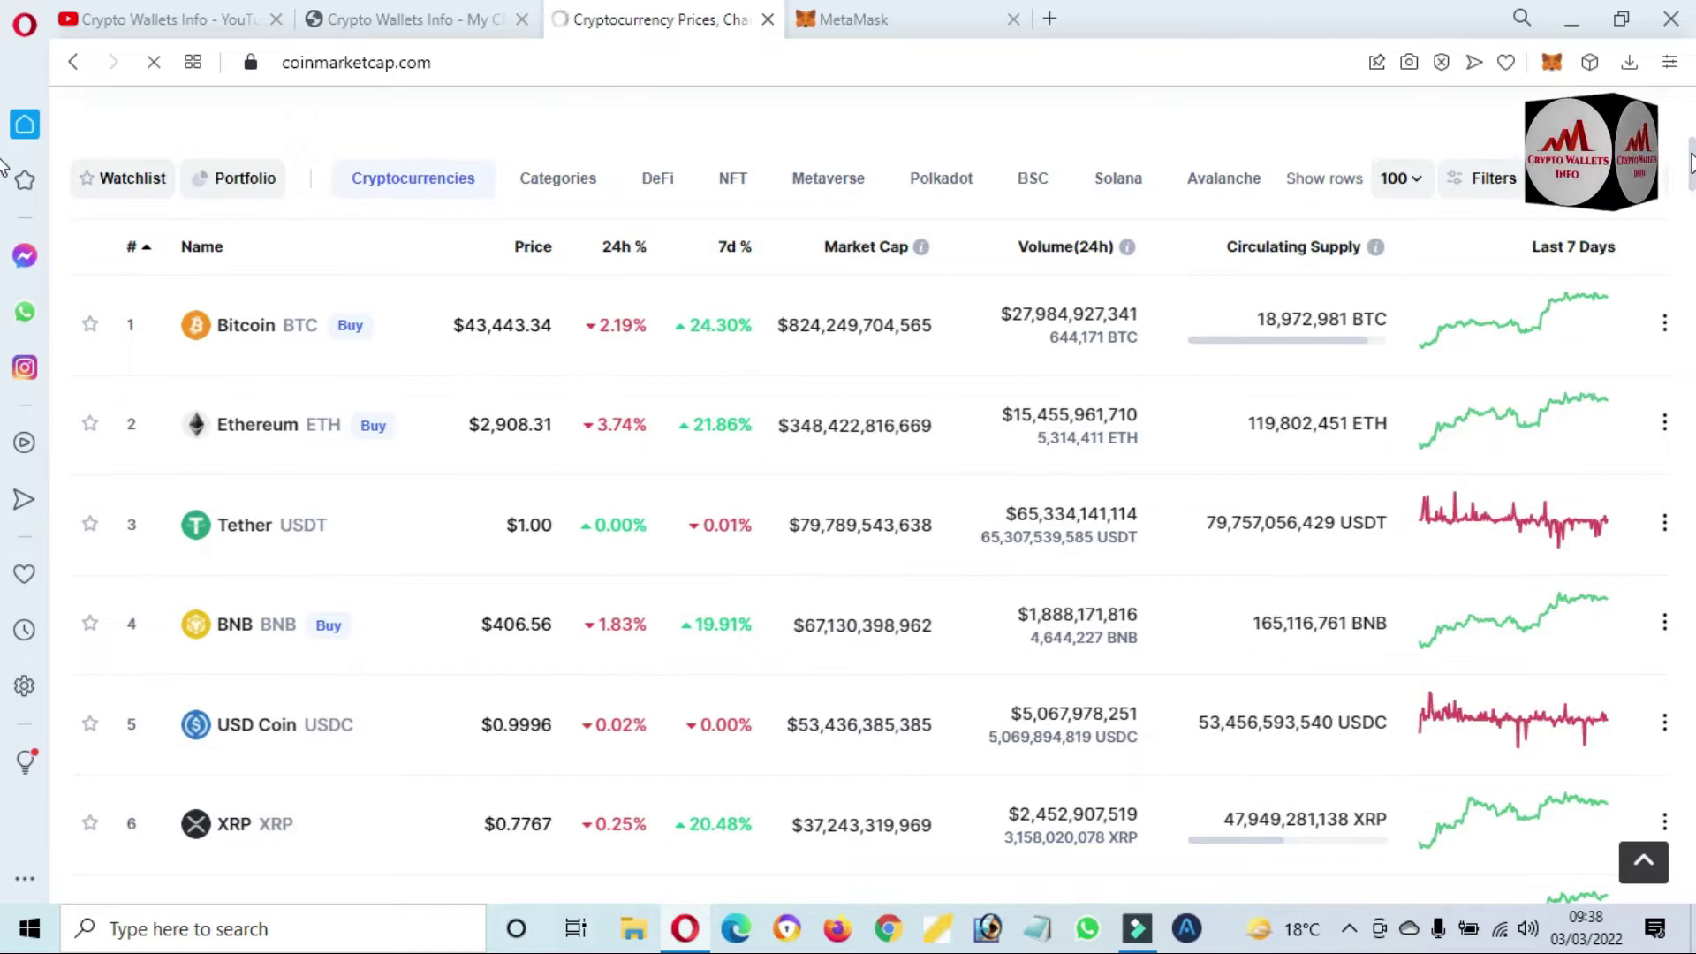
drag(1692, 163, 1691, 322)
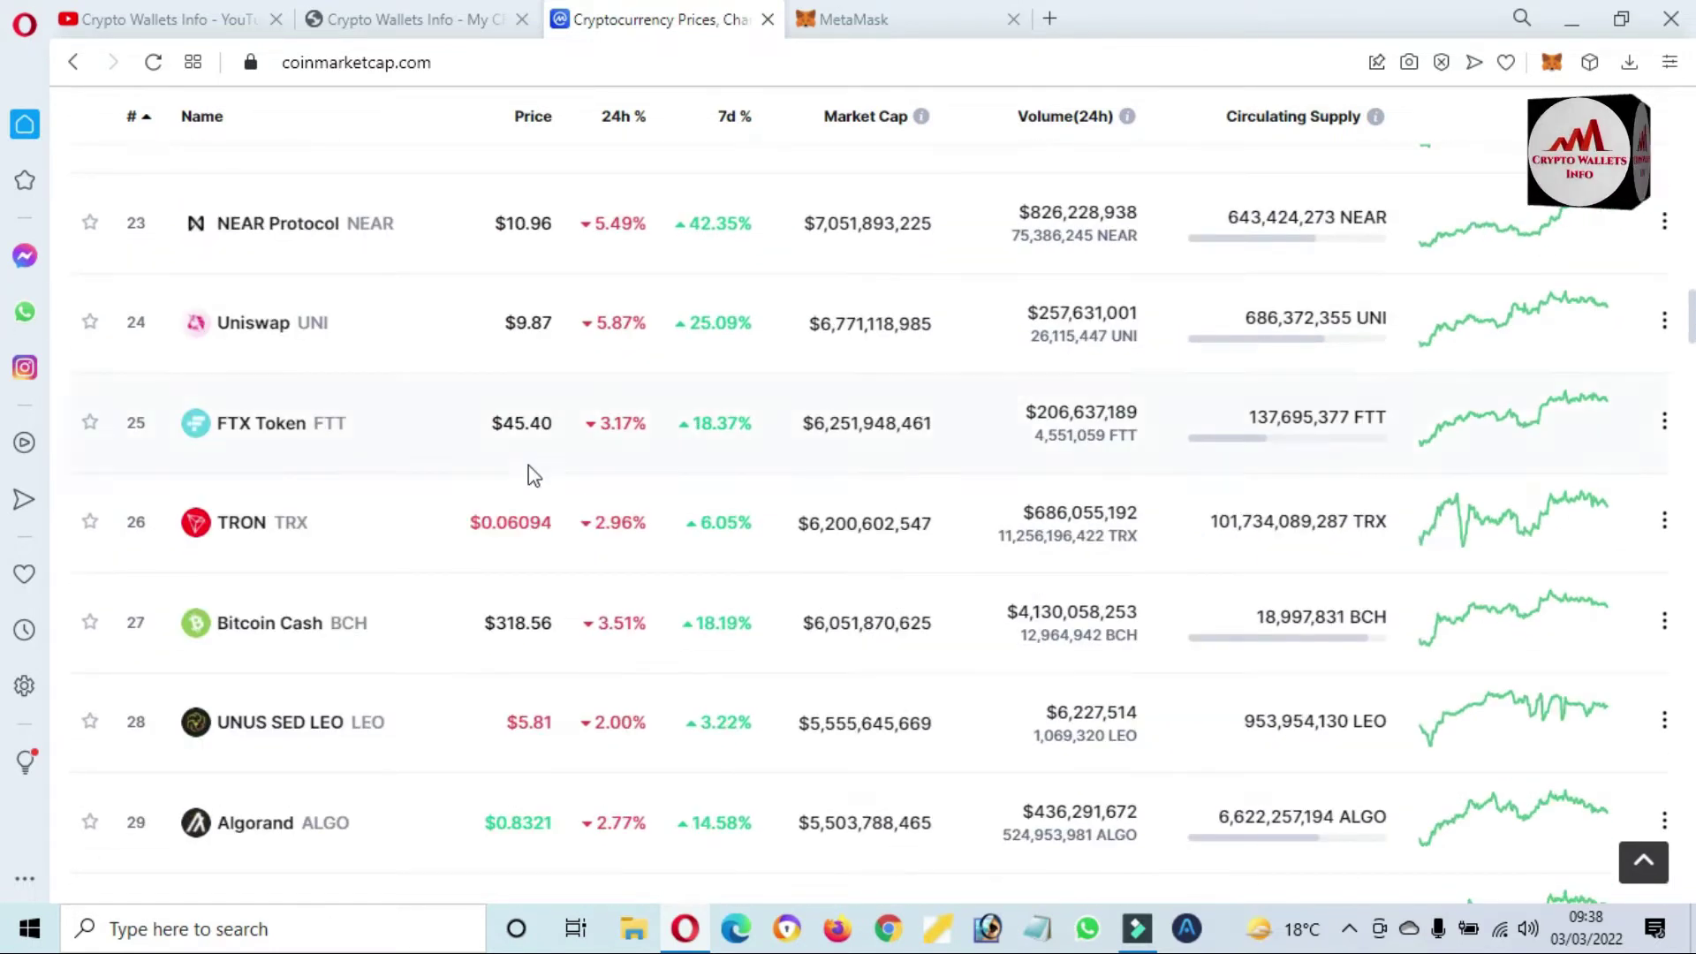
drag(389, 634, 214, 612)
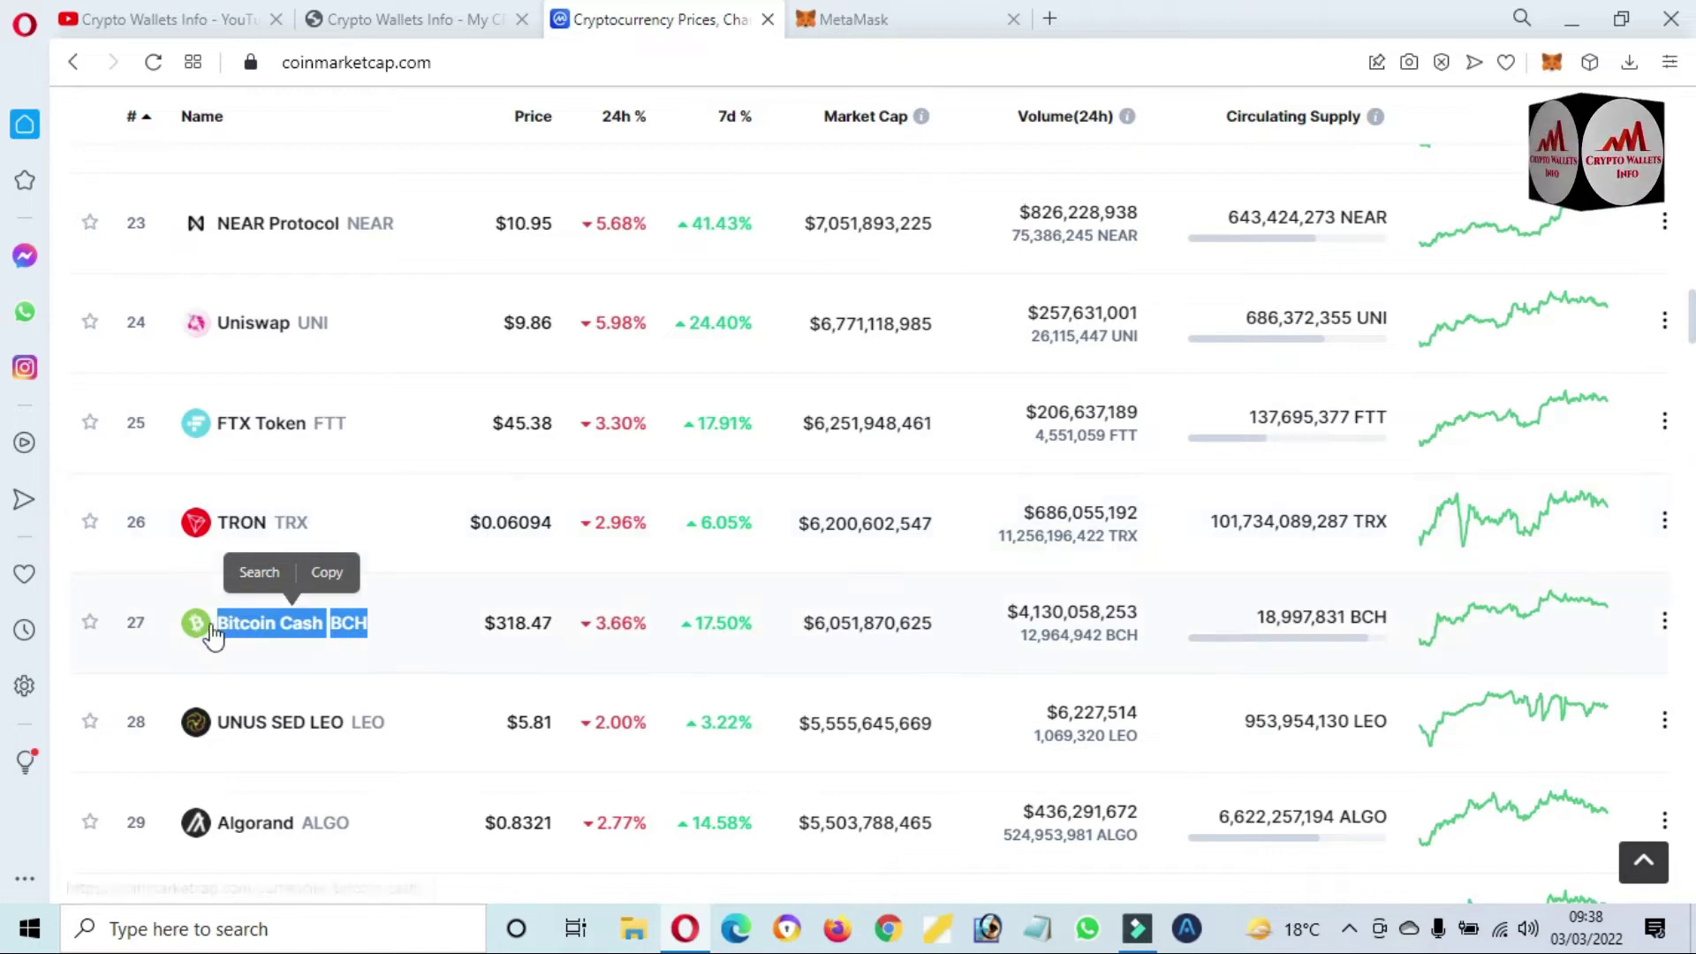
Open the Bitcoin Cash coin page and set its USD price chart to the ALL range.
click(279, 632)
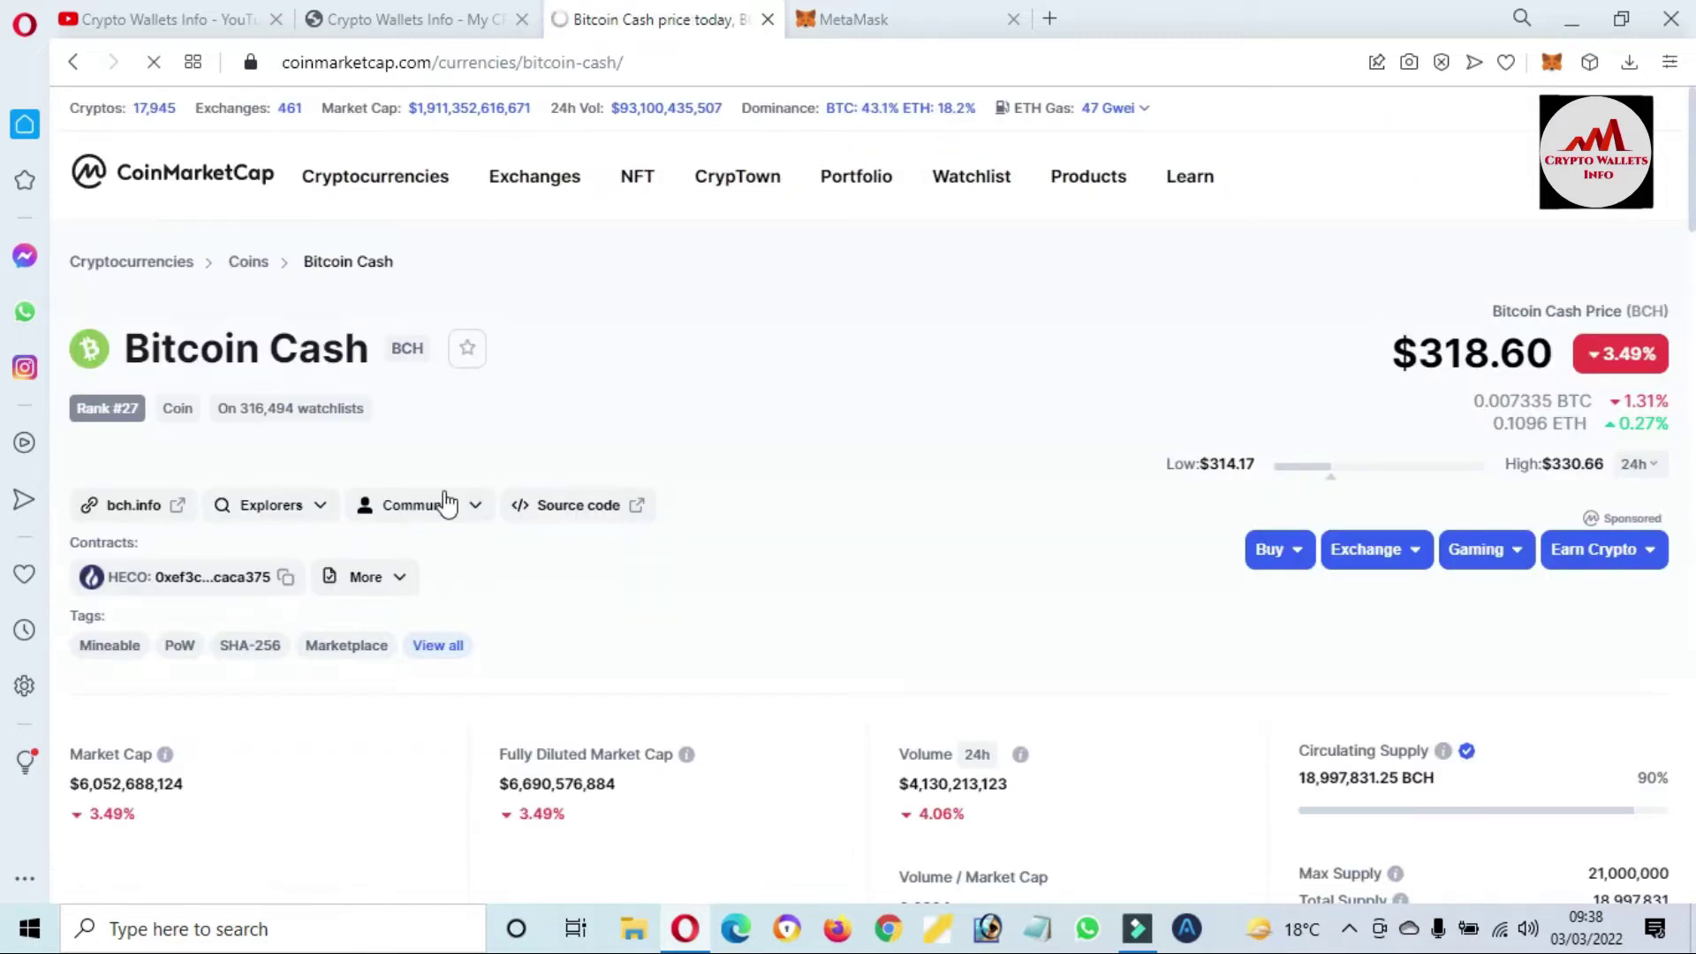
scroll(4, 212, down, 3)
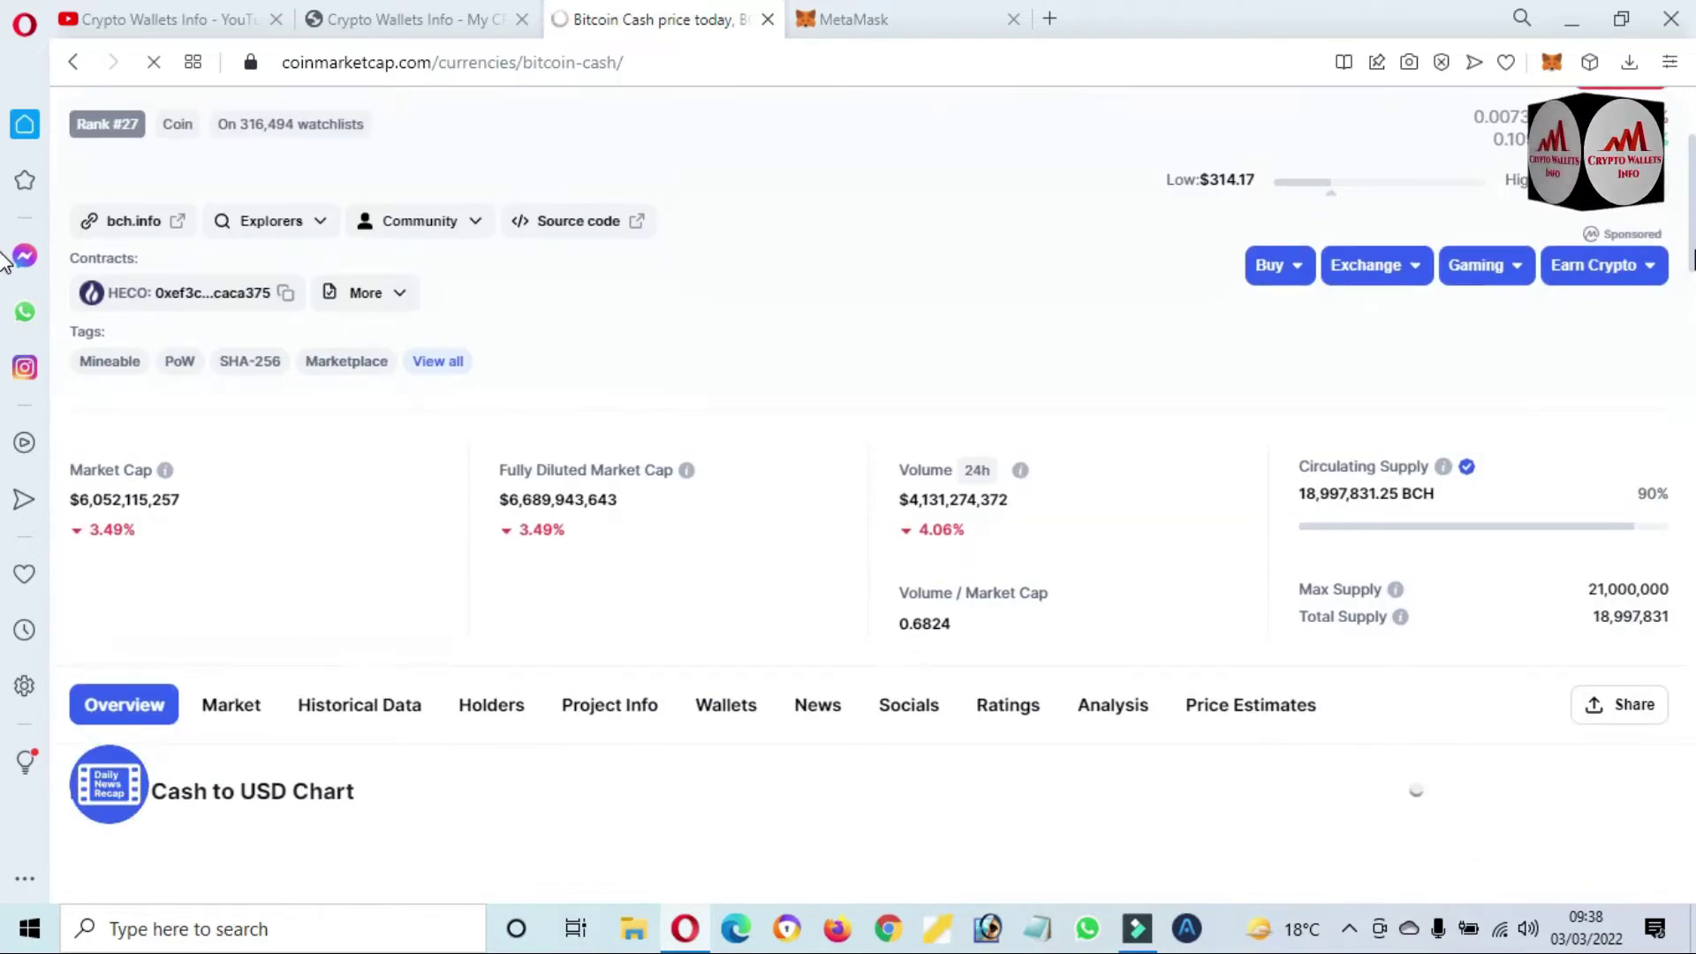
scroll(1688, 310, down, 5)
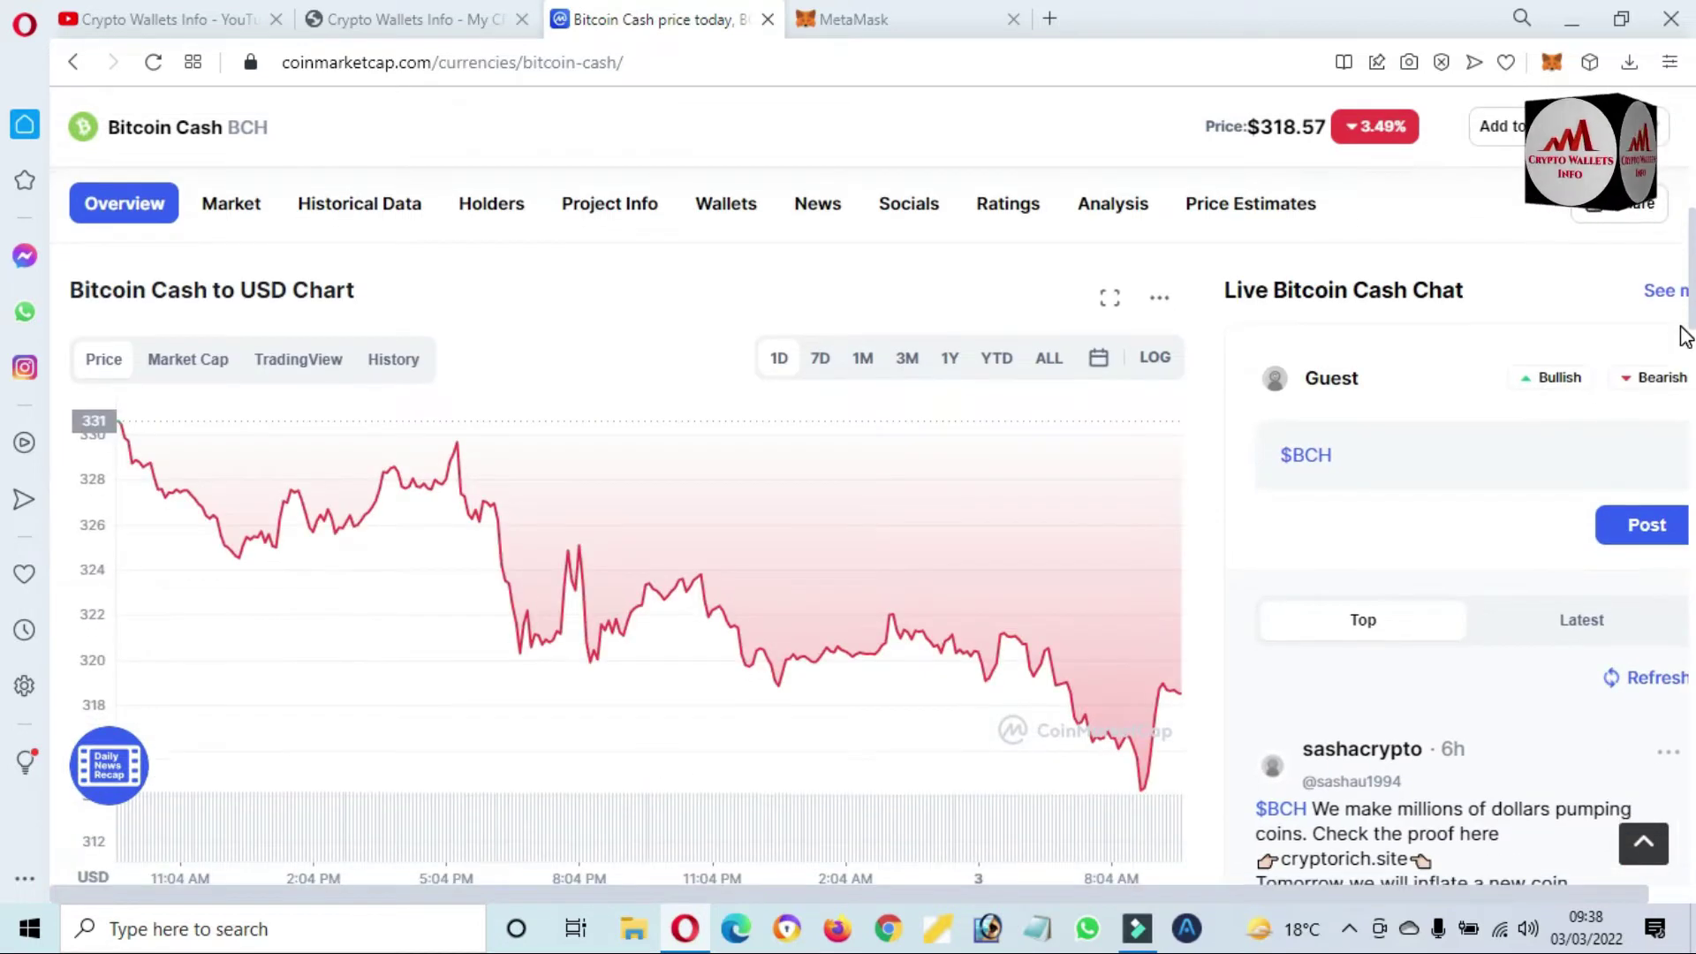
click(1049, 367)
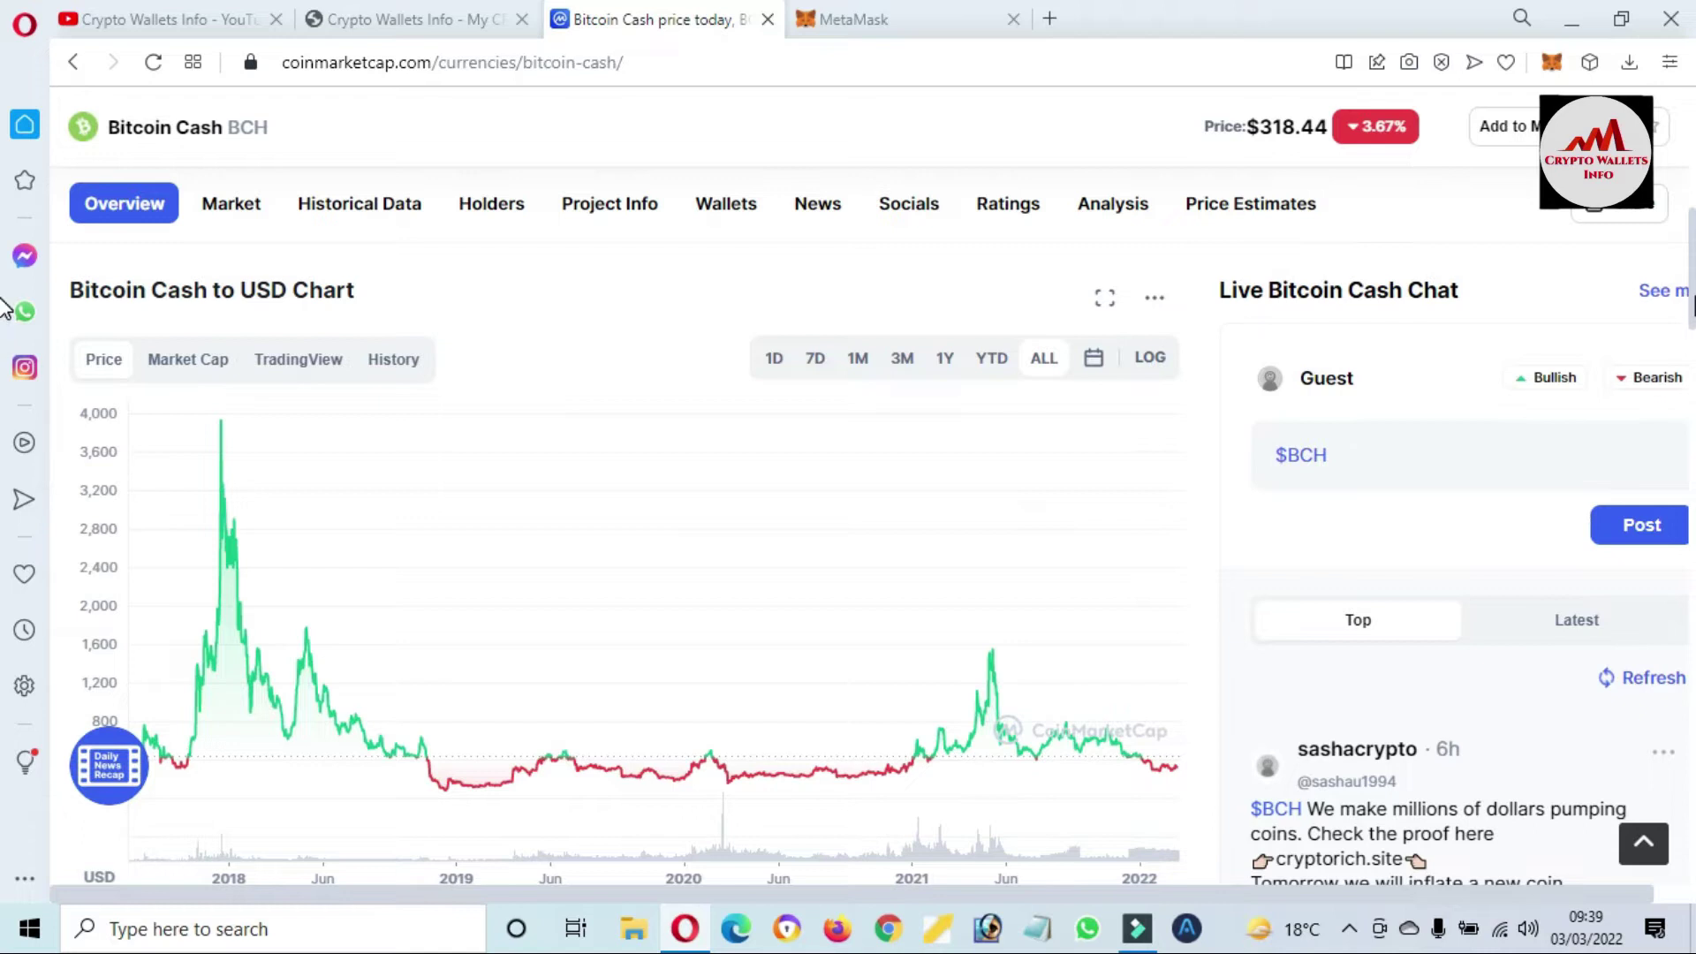
drag(1694, 305, 1693, 610)
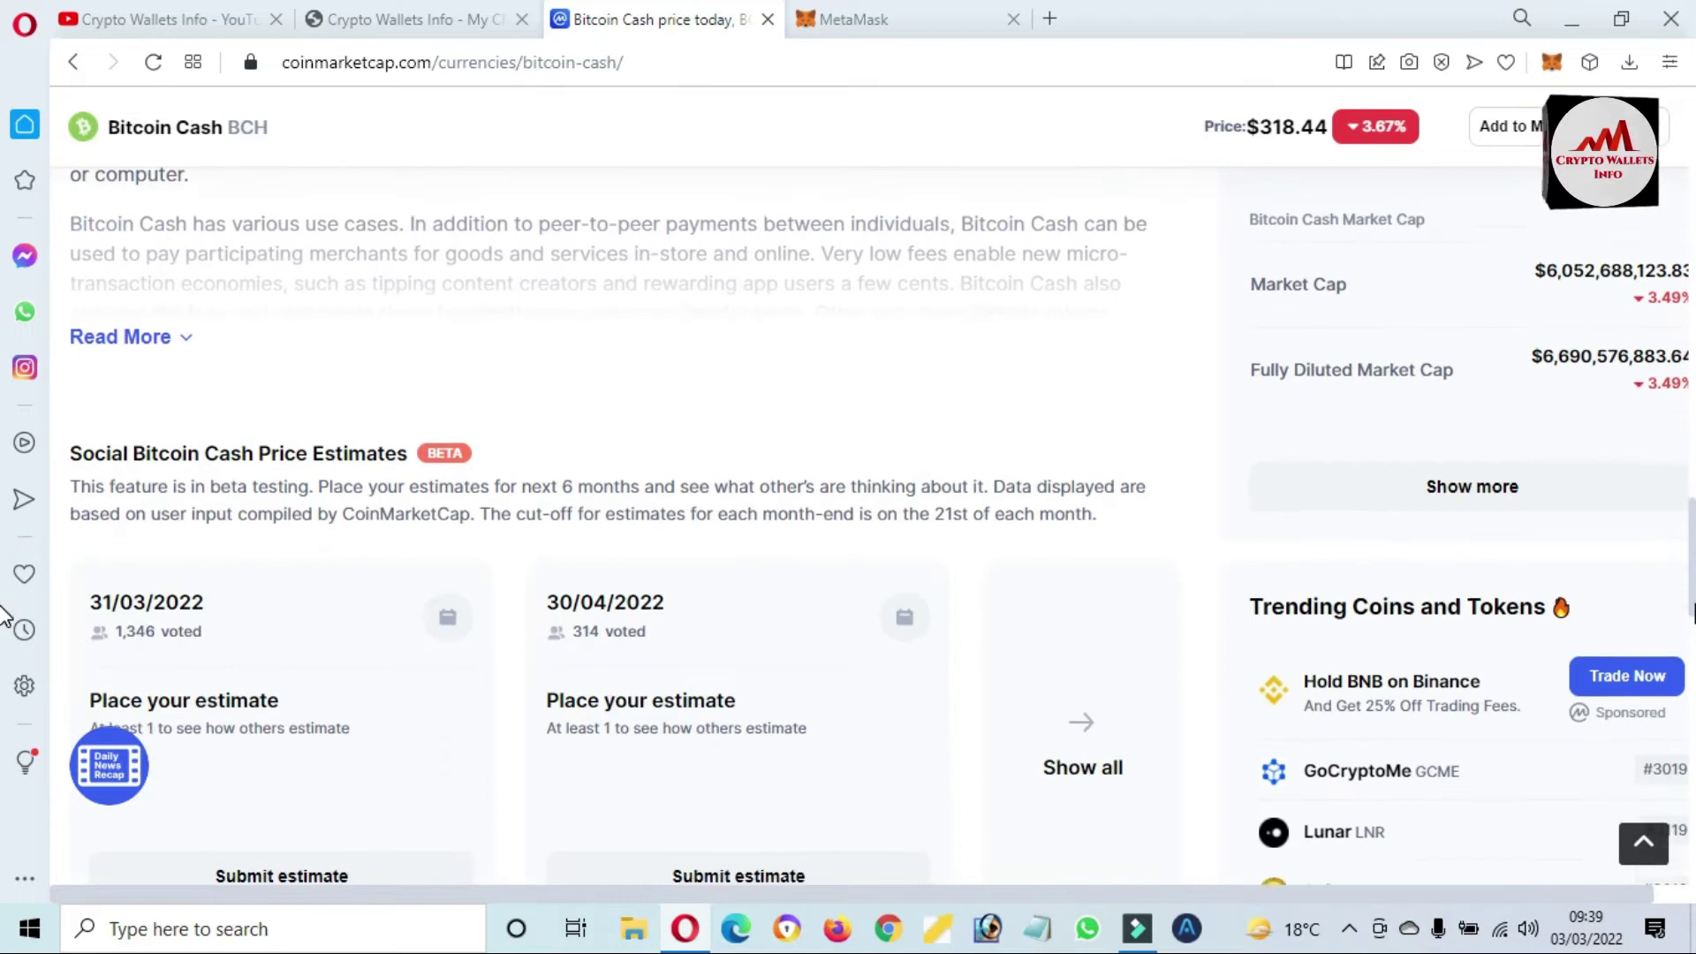
click(1420, 492)
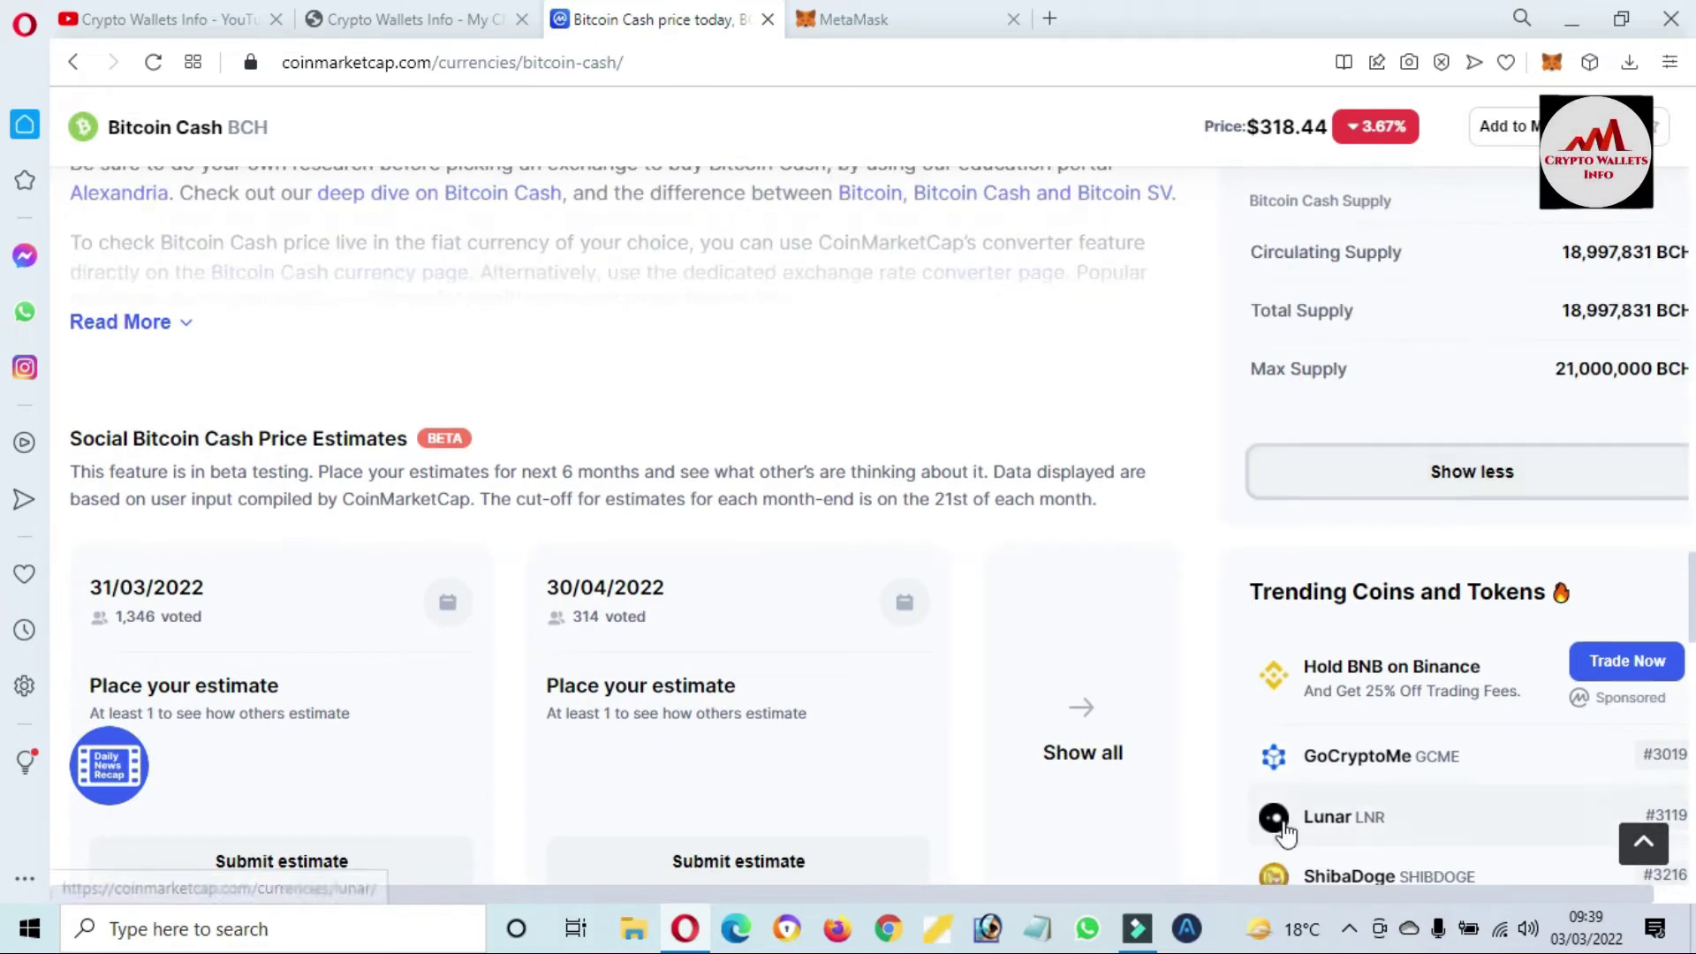
drag(1273, 889, 1309, 888)
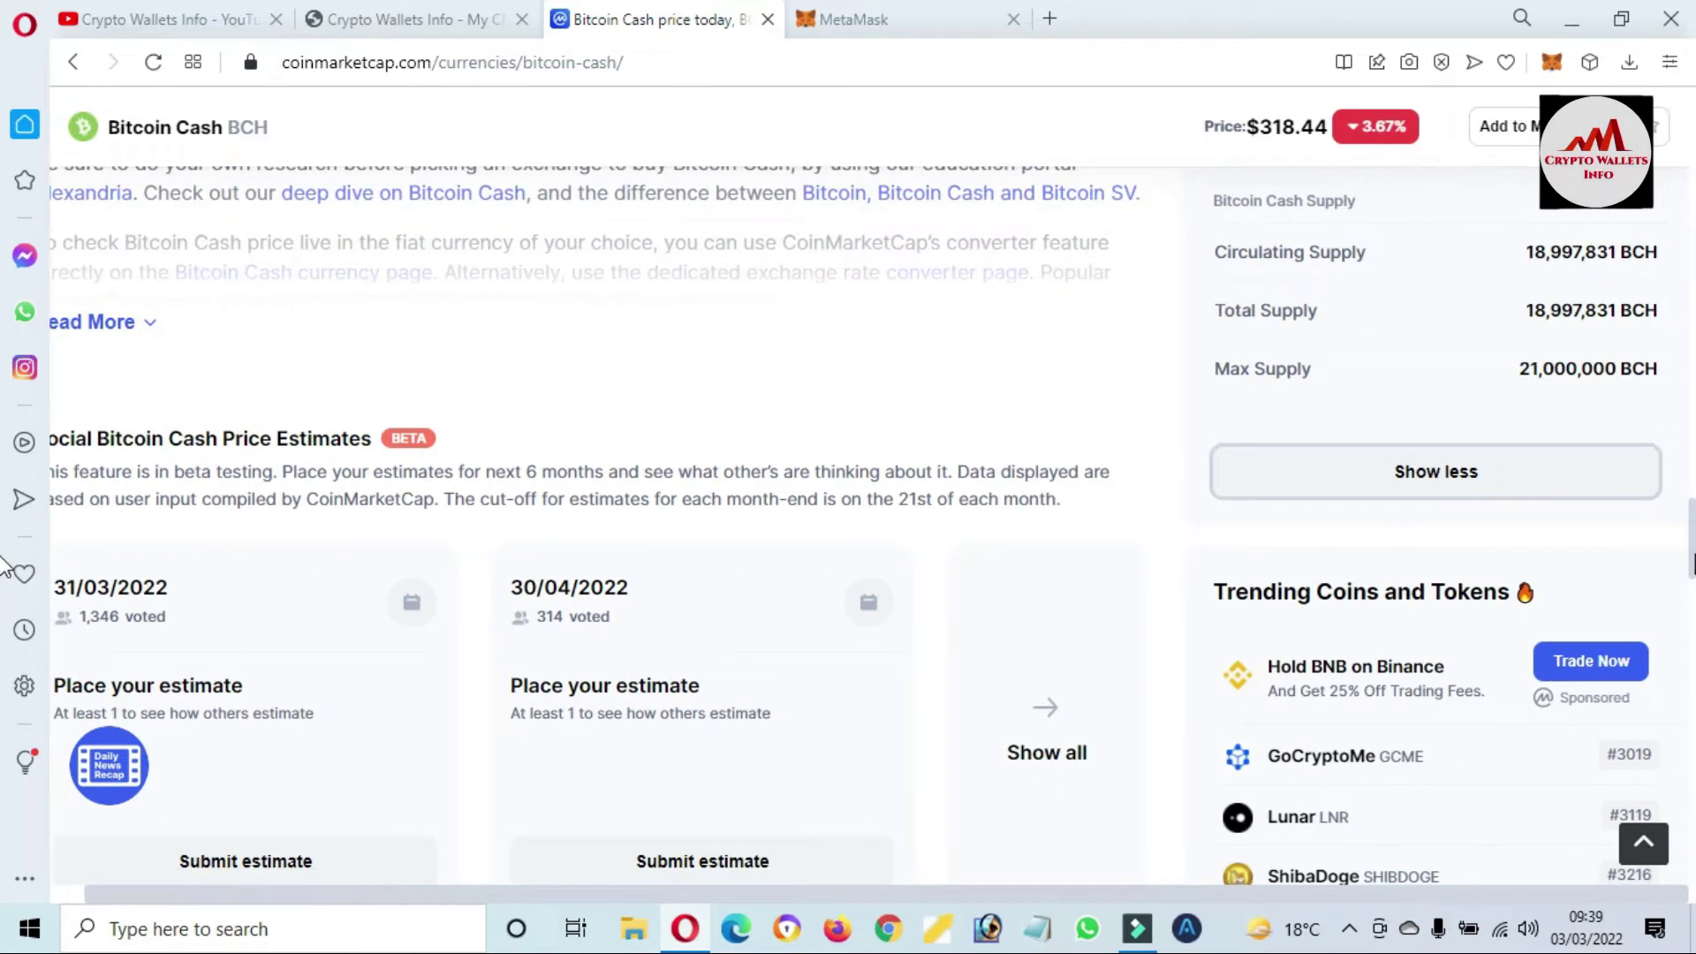
scroll(3, 558, up, 4)
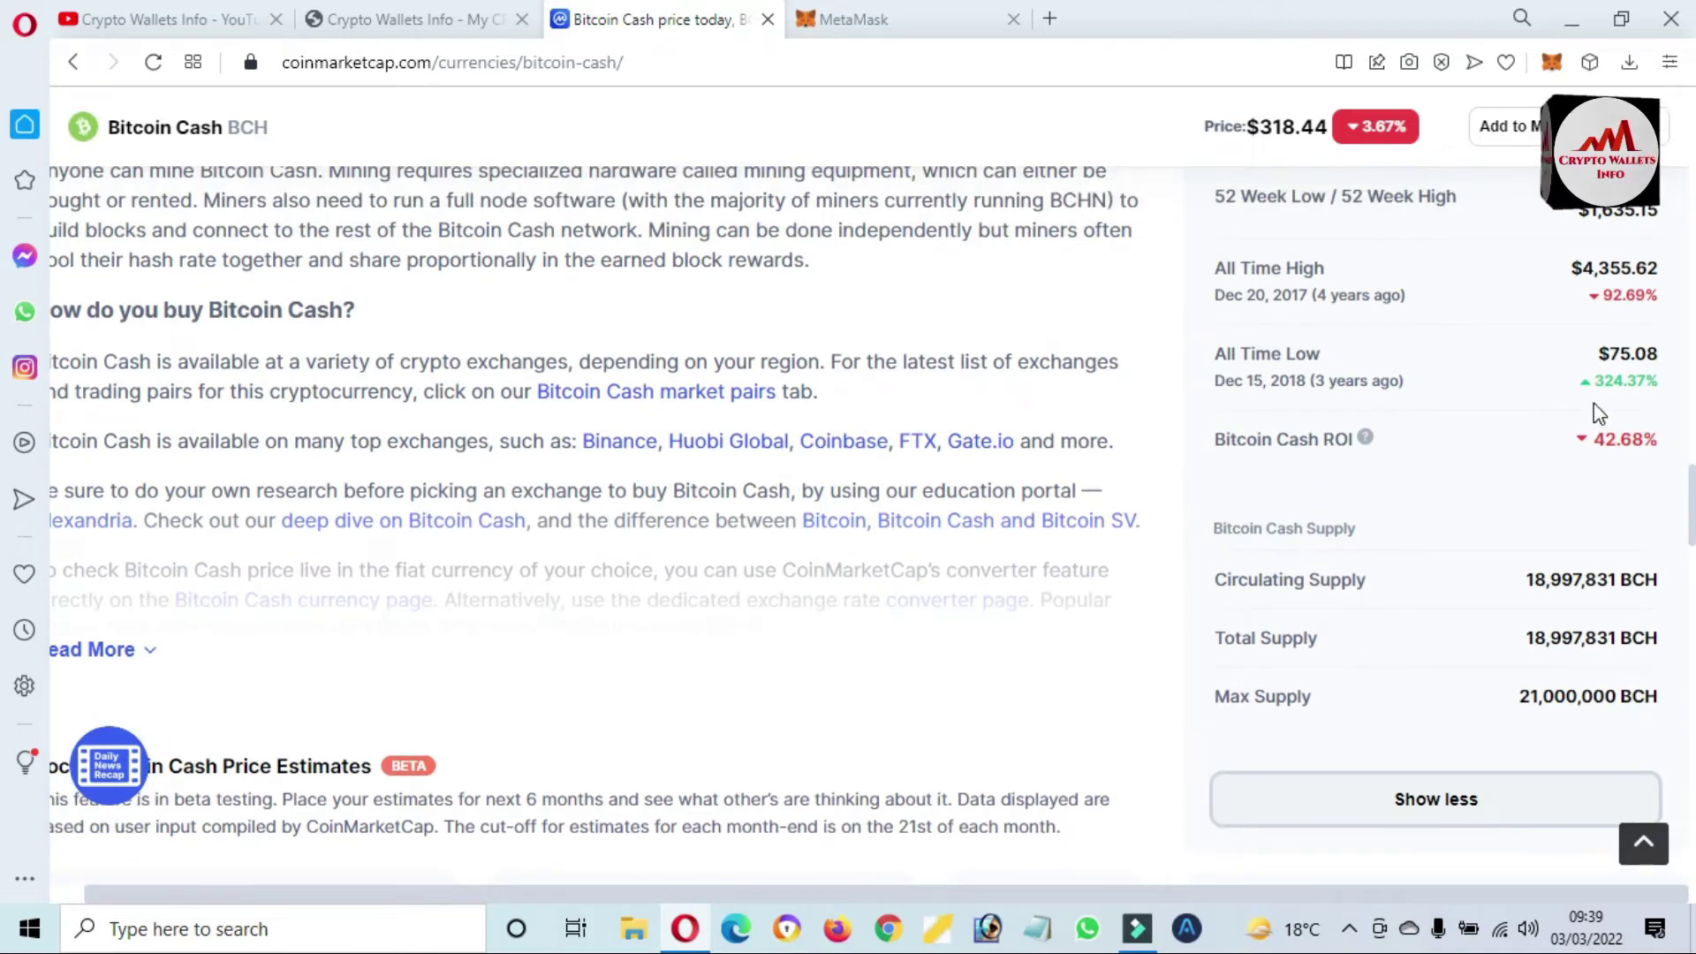
drag(1591, 358, 1647, 358)
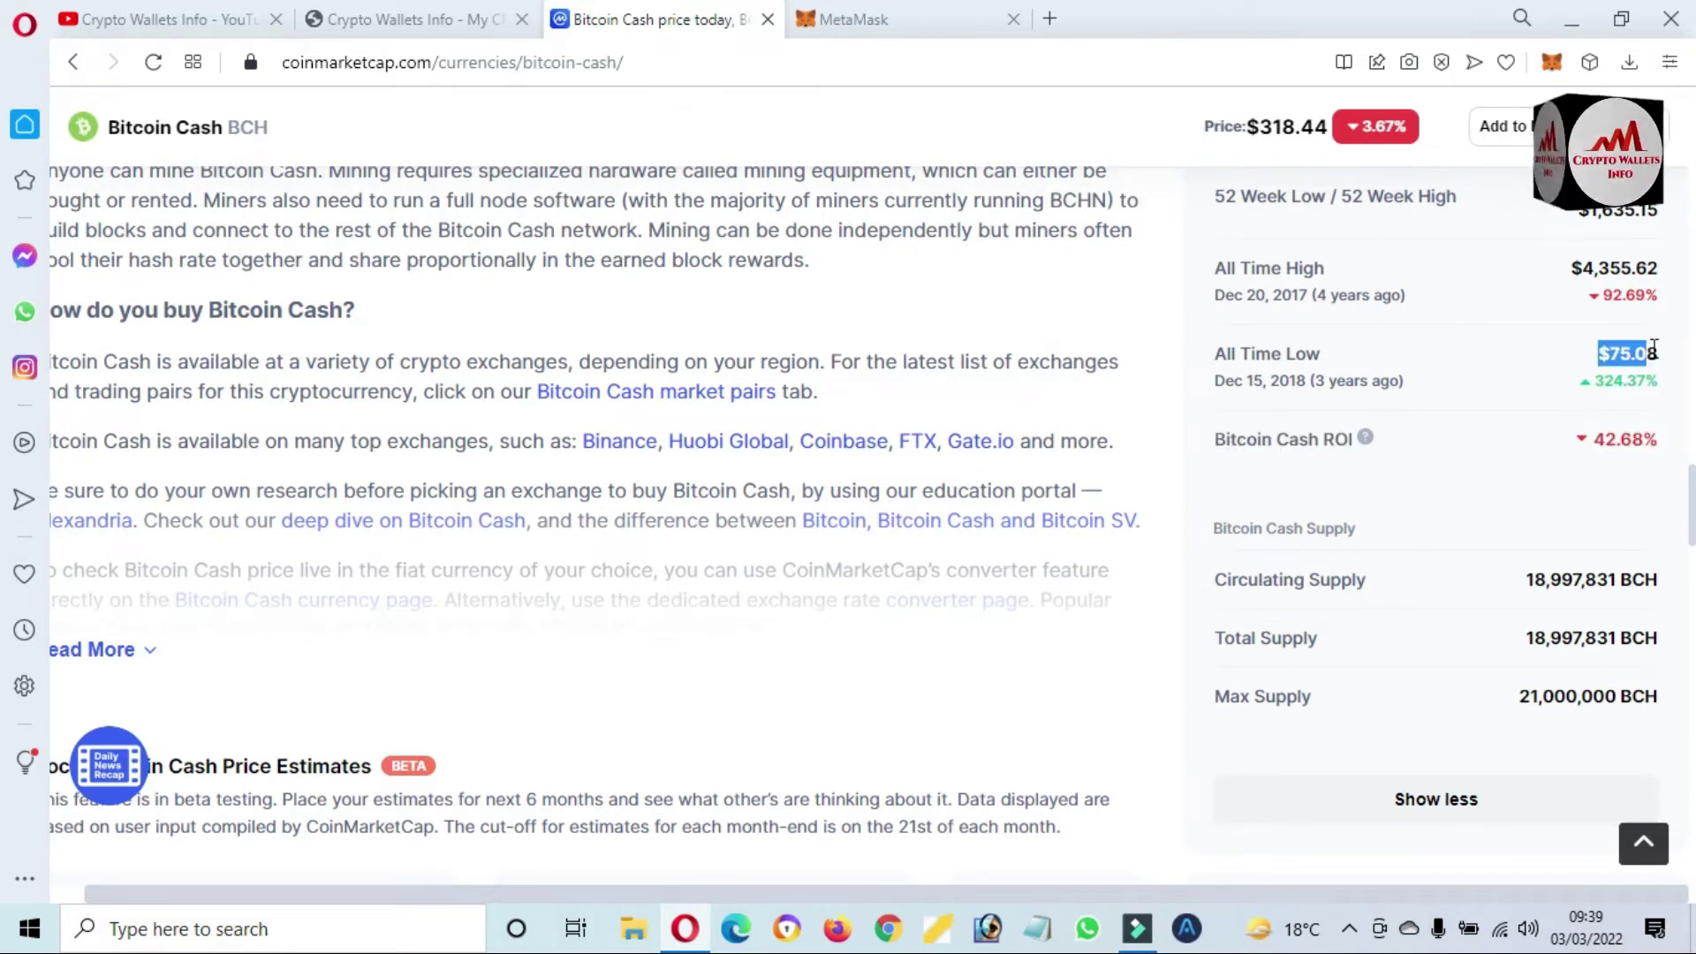
drag(1571, 267, 1632, 268)
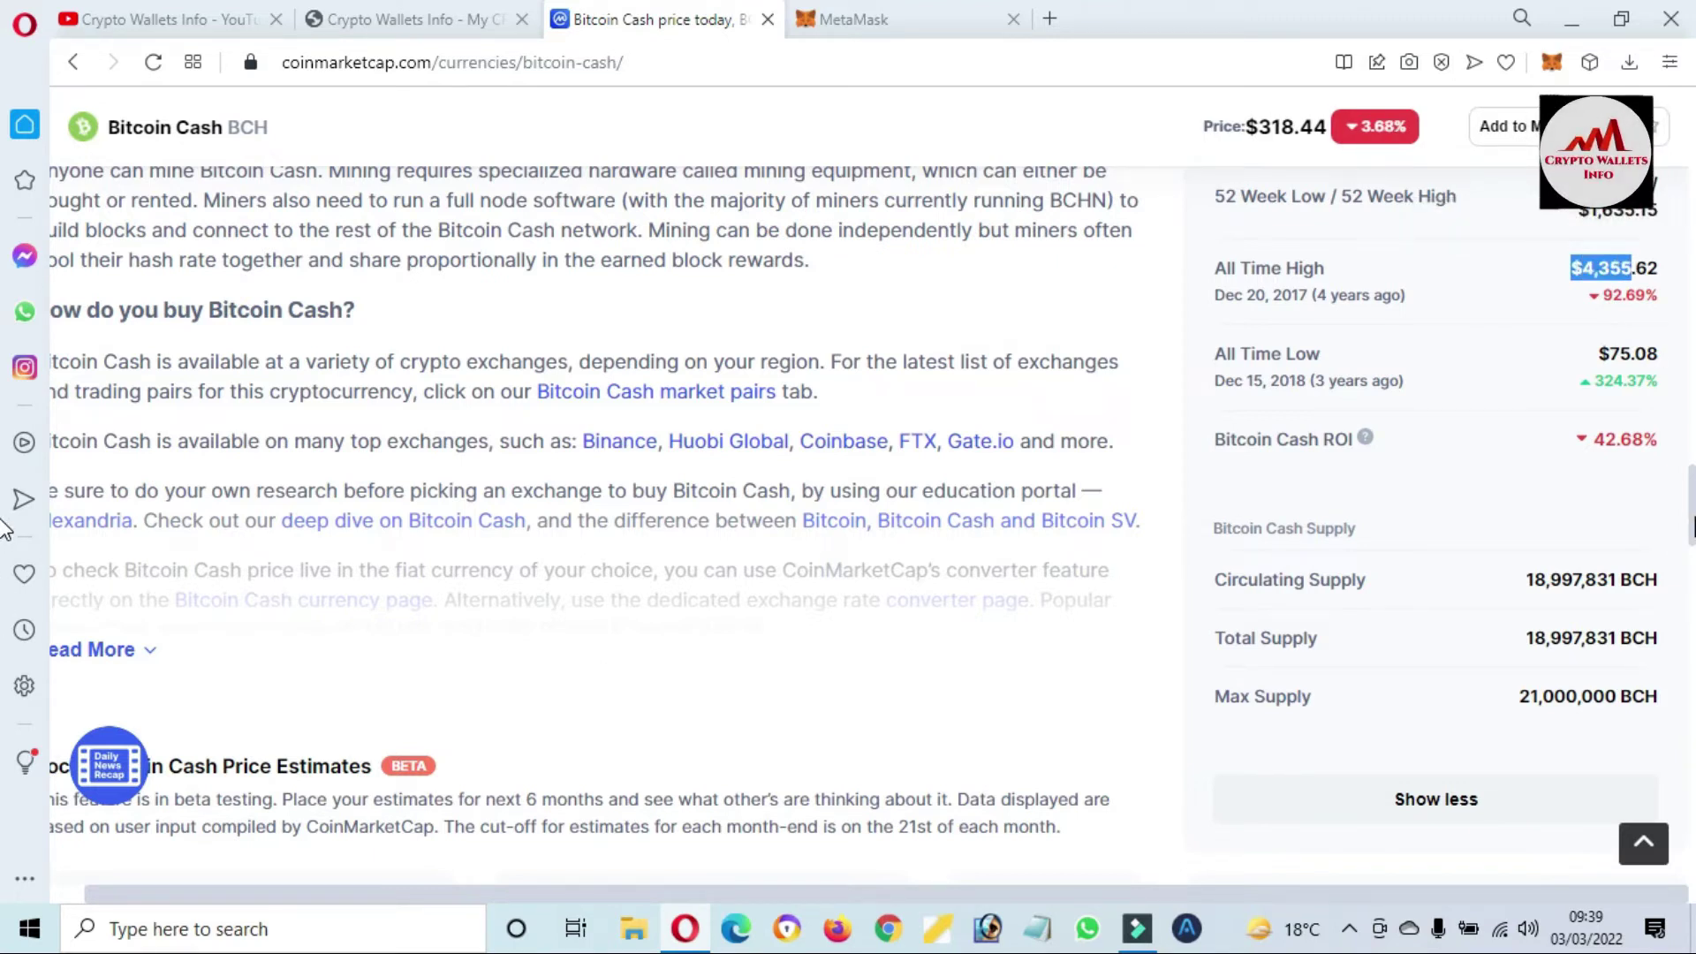
scroll(4, 528, down, 7)
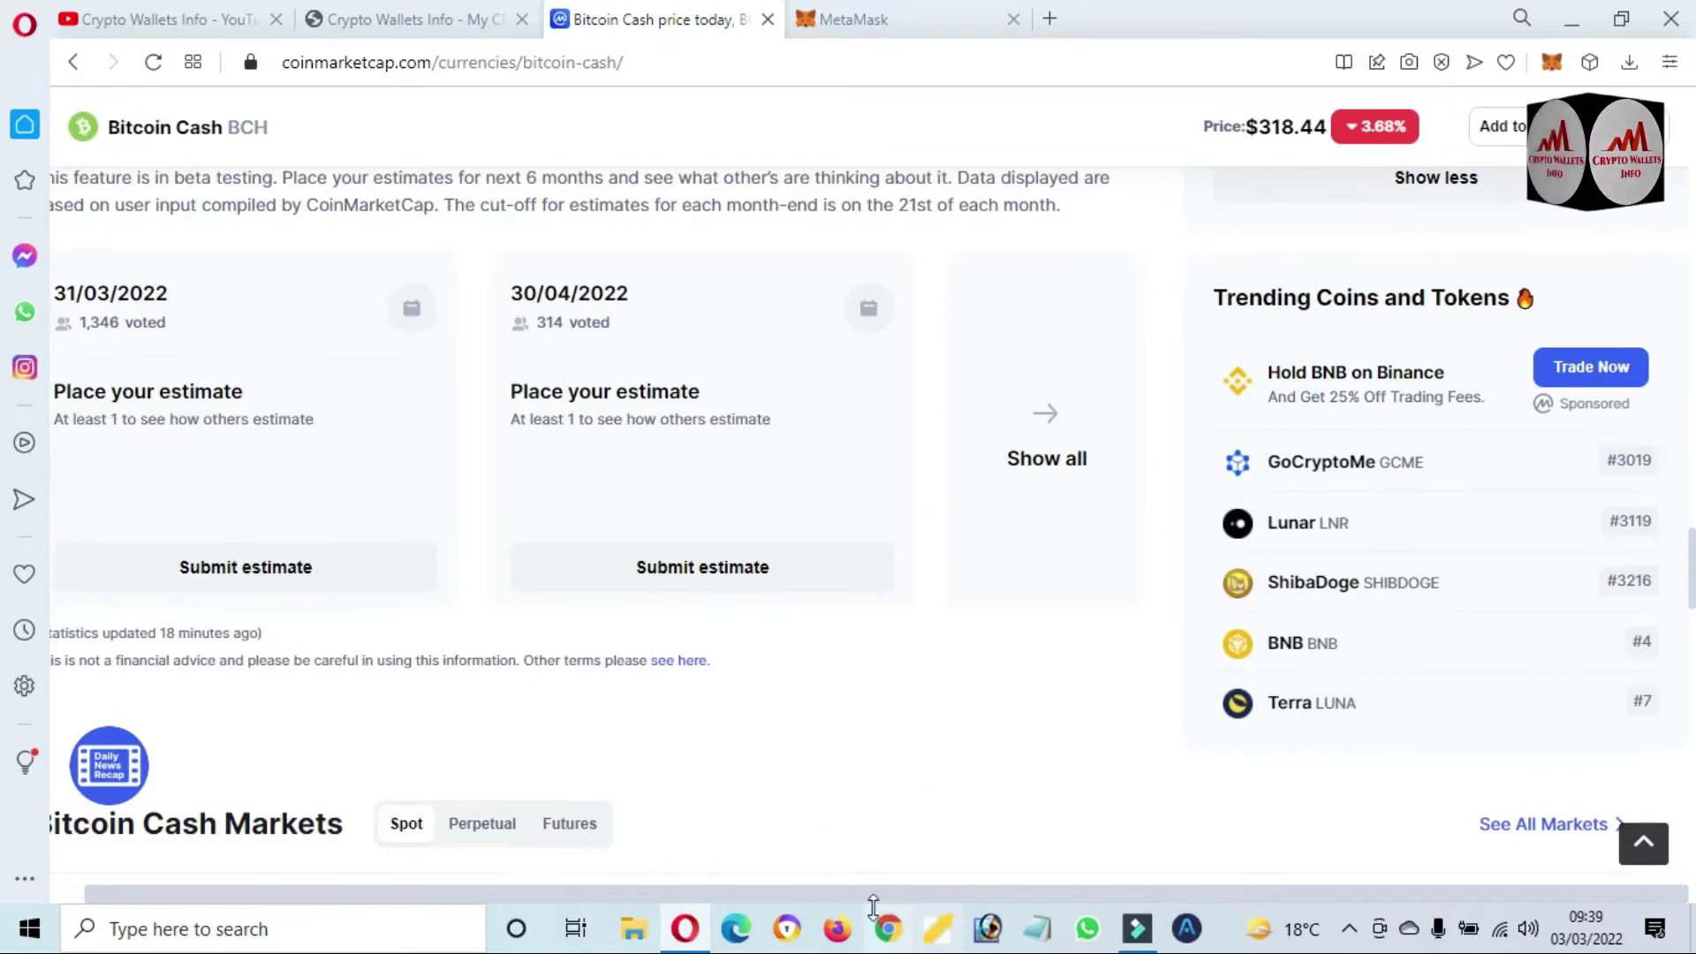
drag(871, 900, 468, 873)
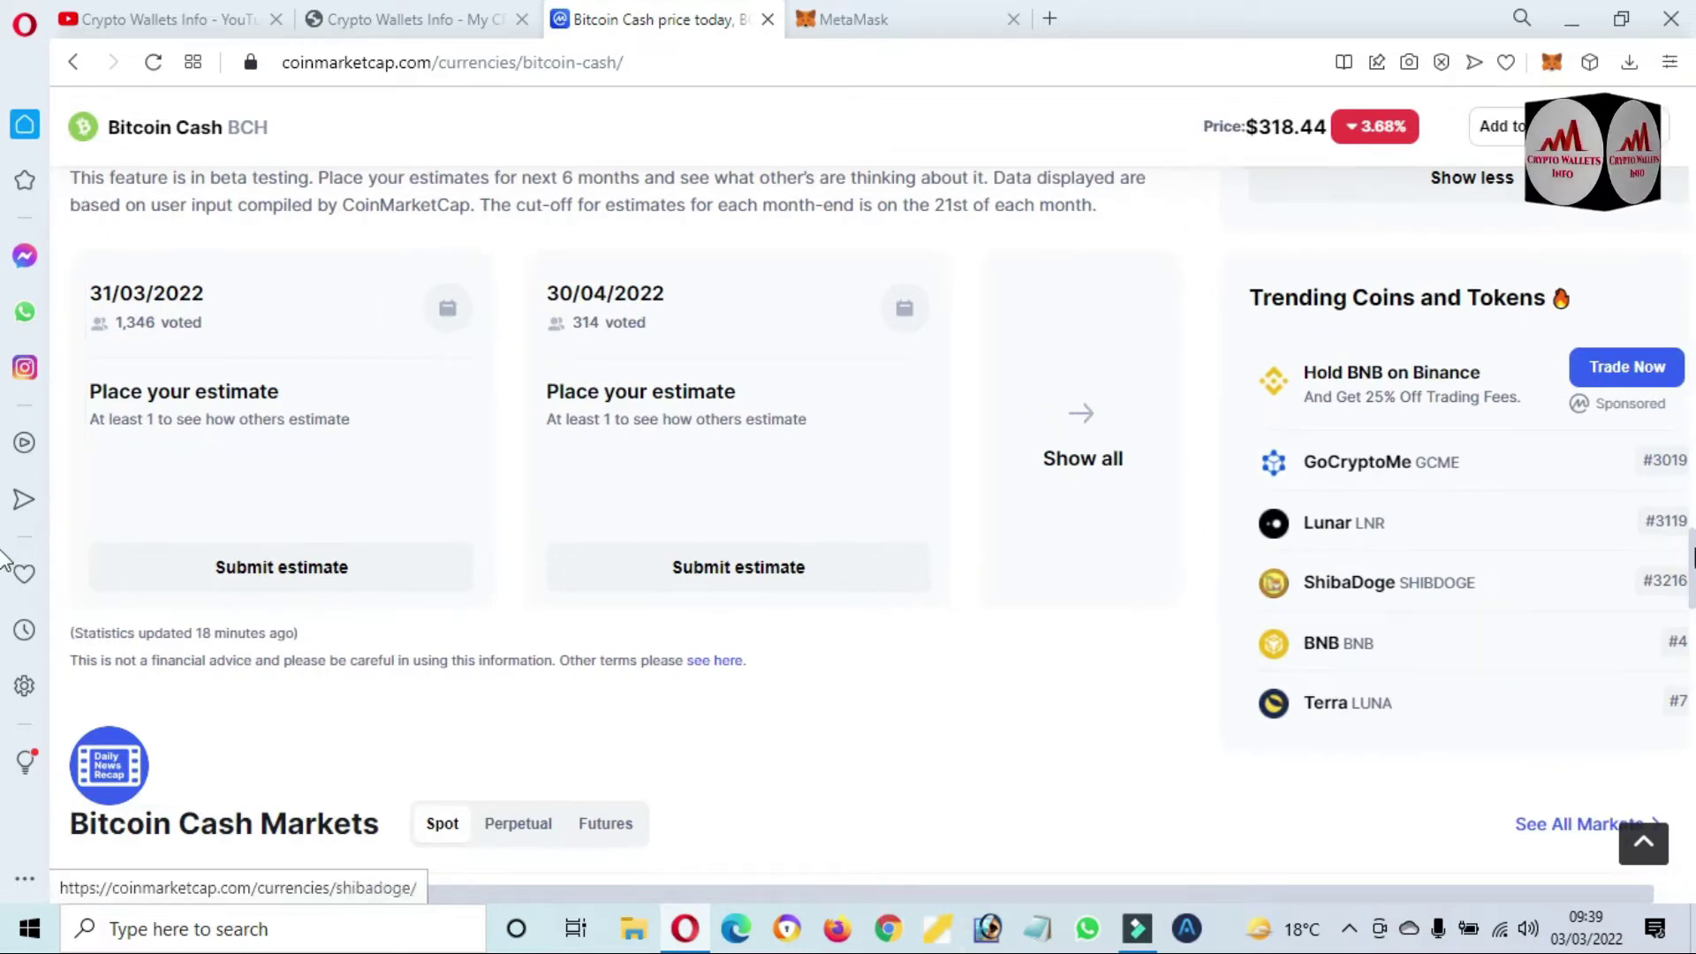
scroll(5, 565, up, 3)
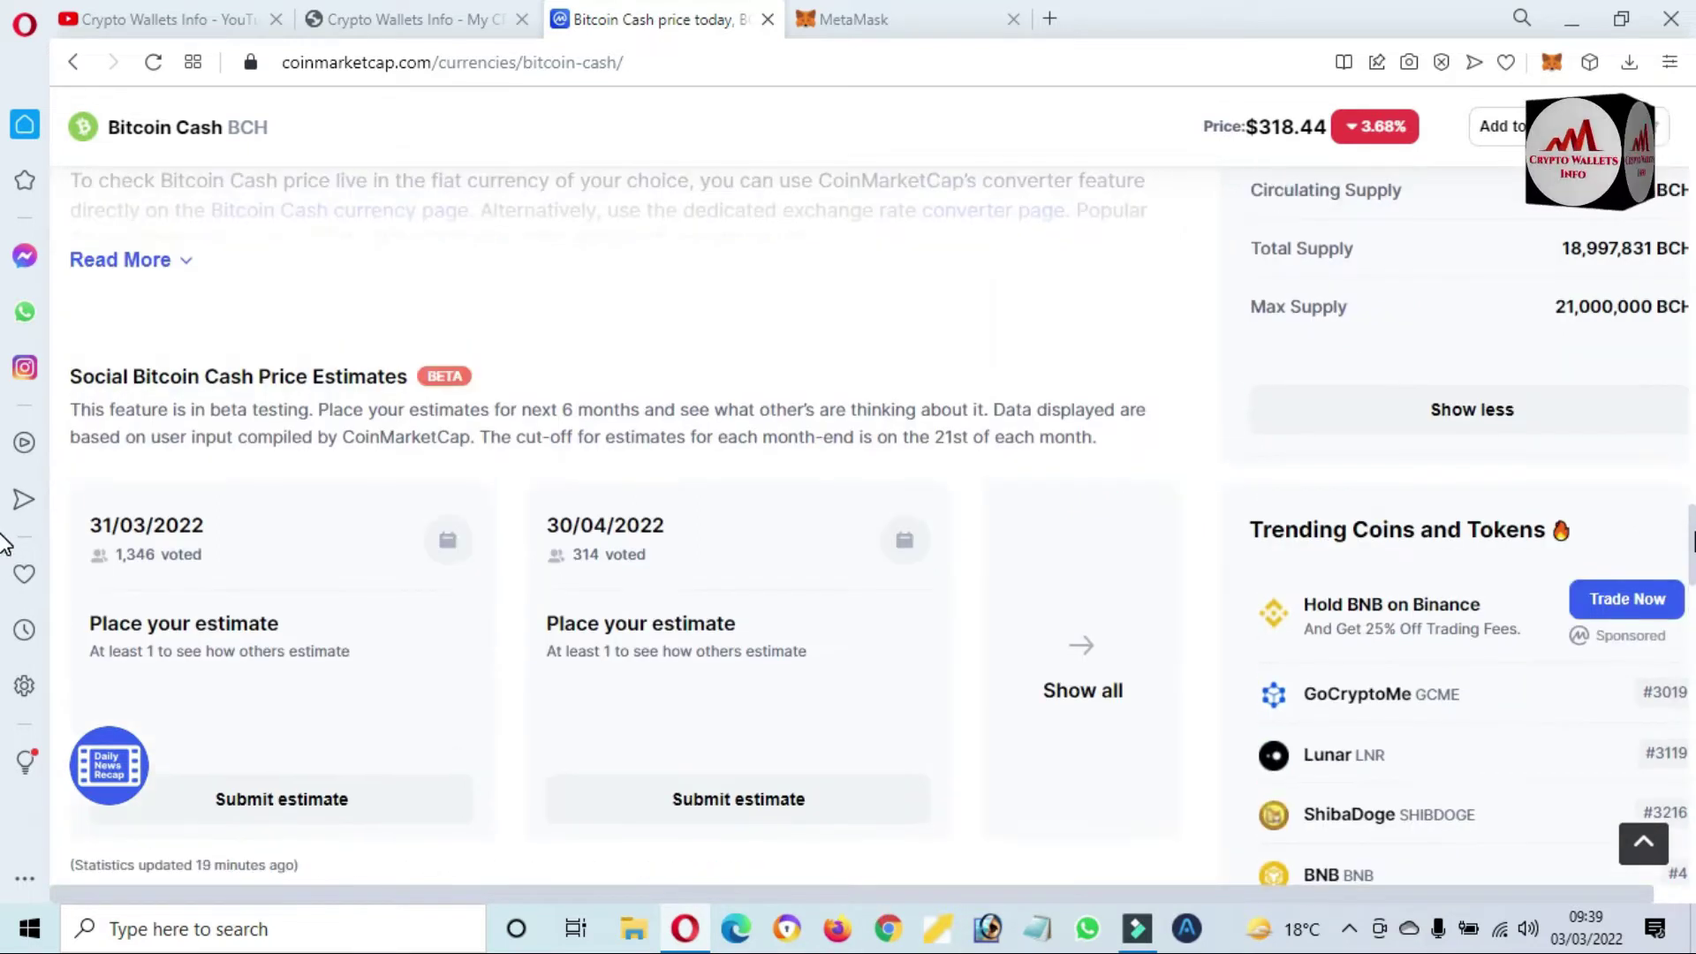
scroll(5, 544, up, 10)
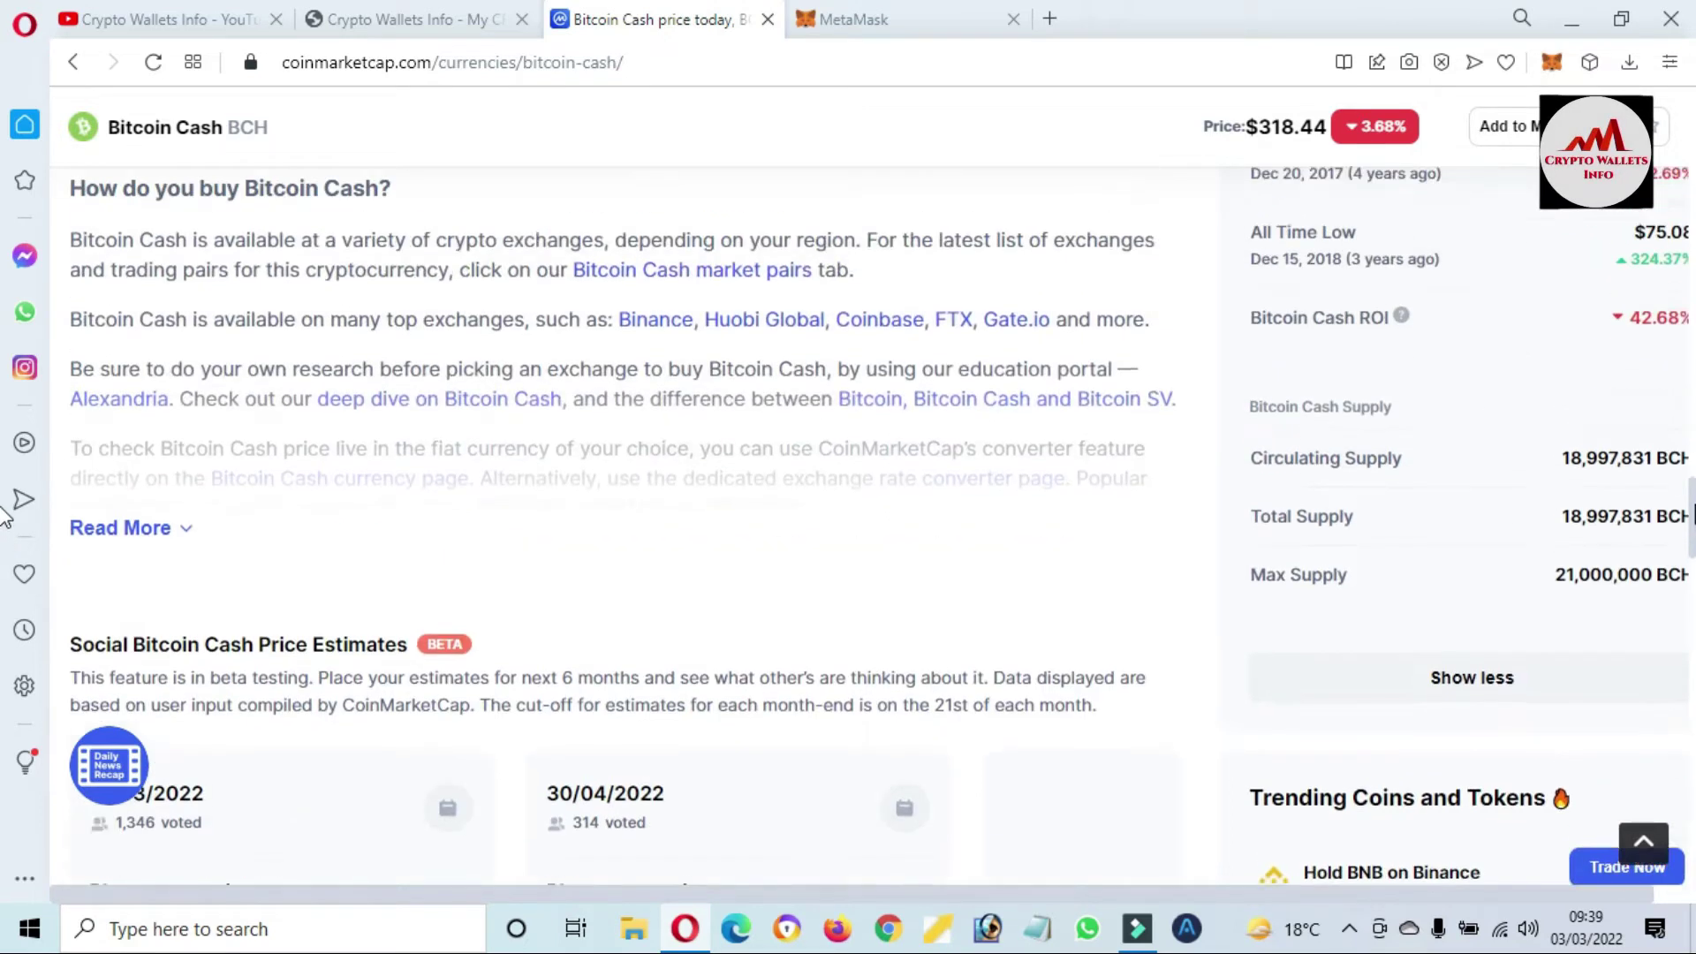
scroll(3, 455, up, 5)
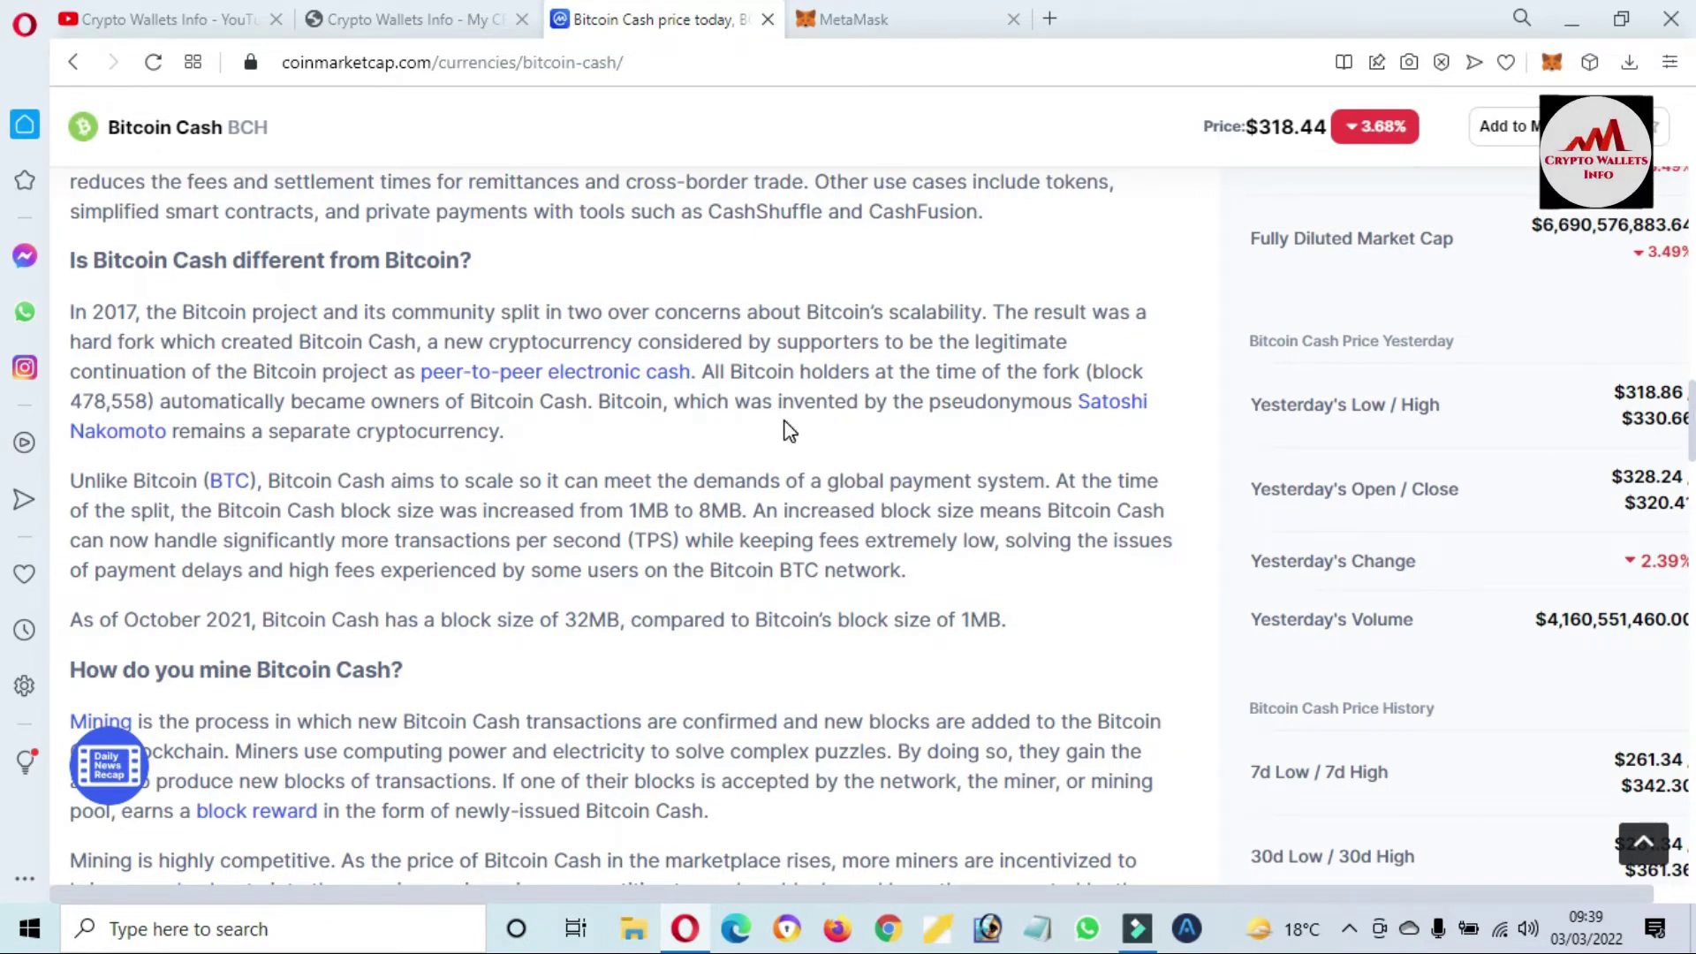
drag(91, 318, 597, 540)
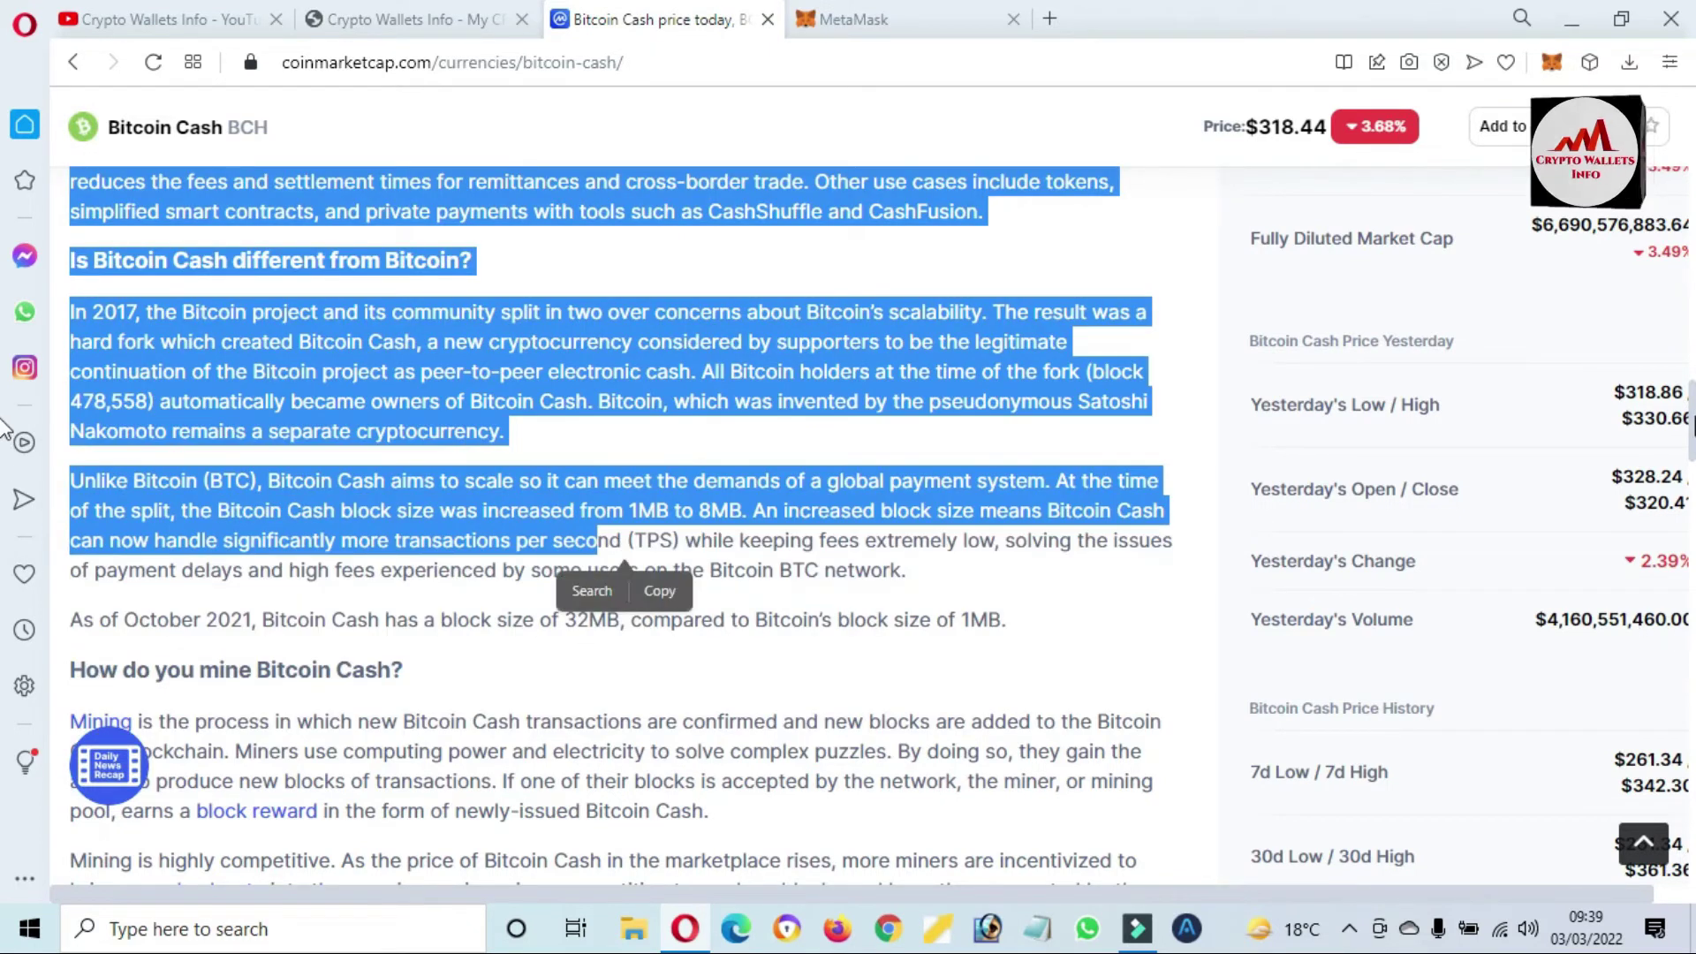
scroll(4, 422, down, 15)
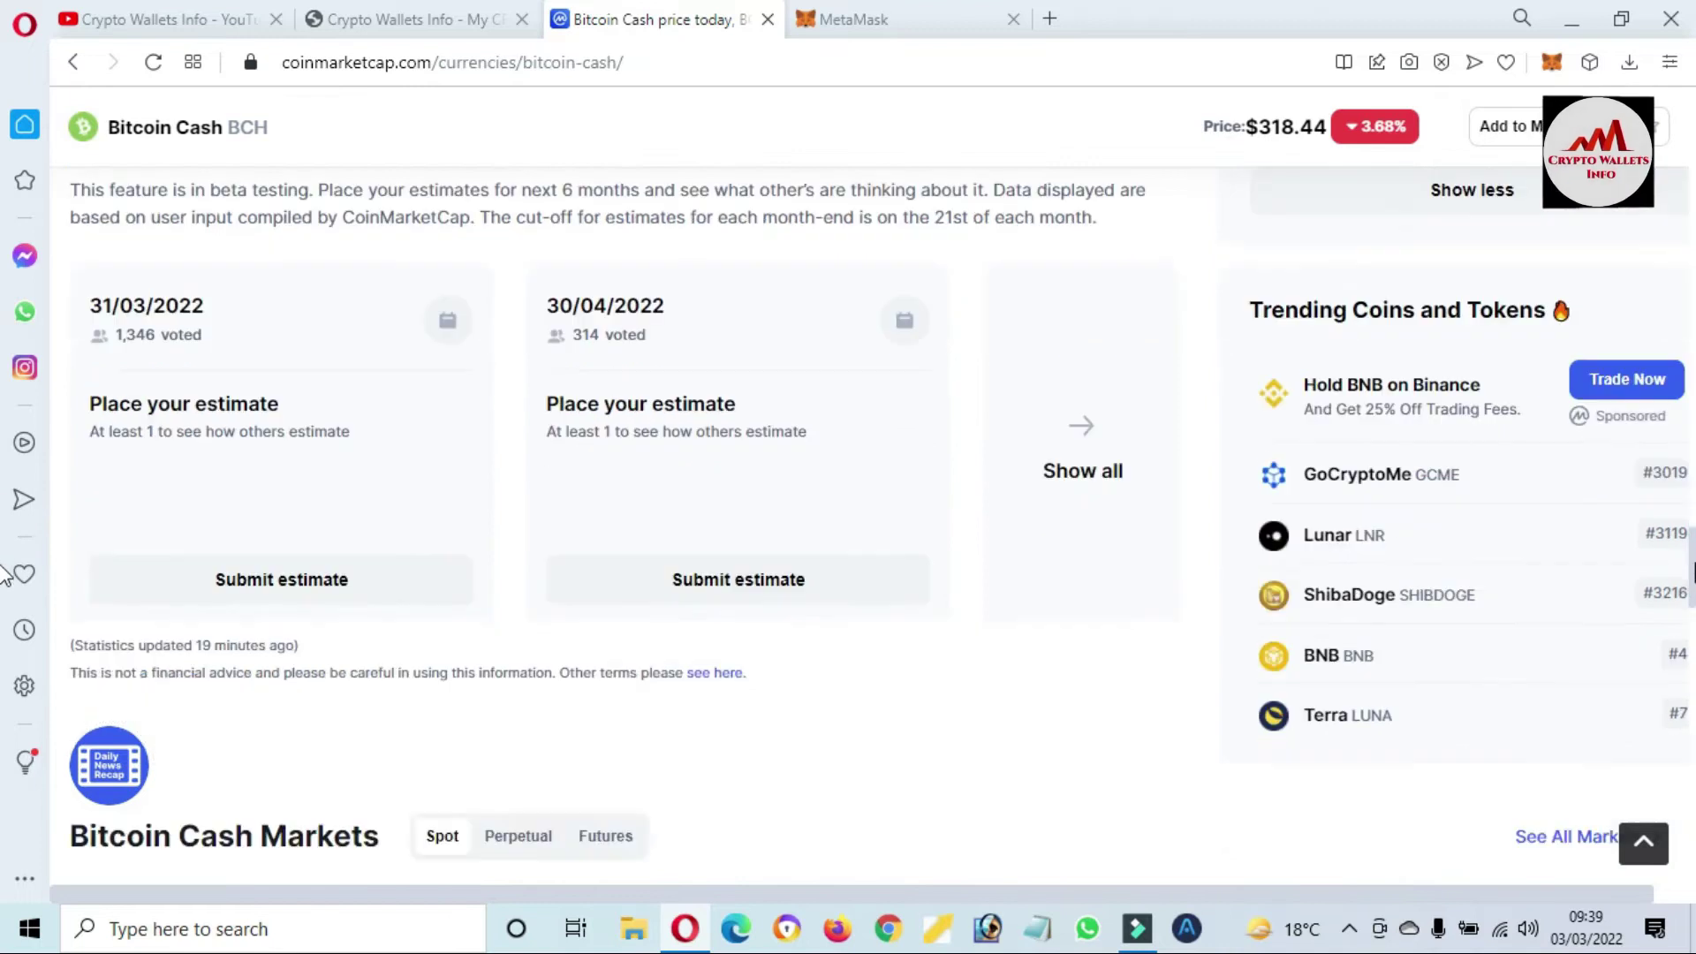
scroll(4, 574, down, 7)
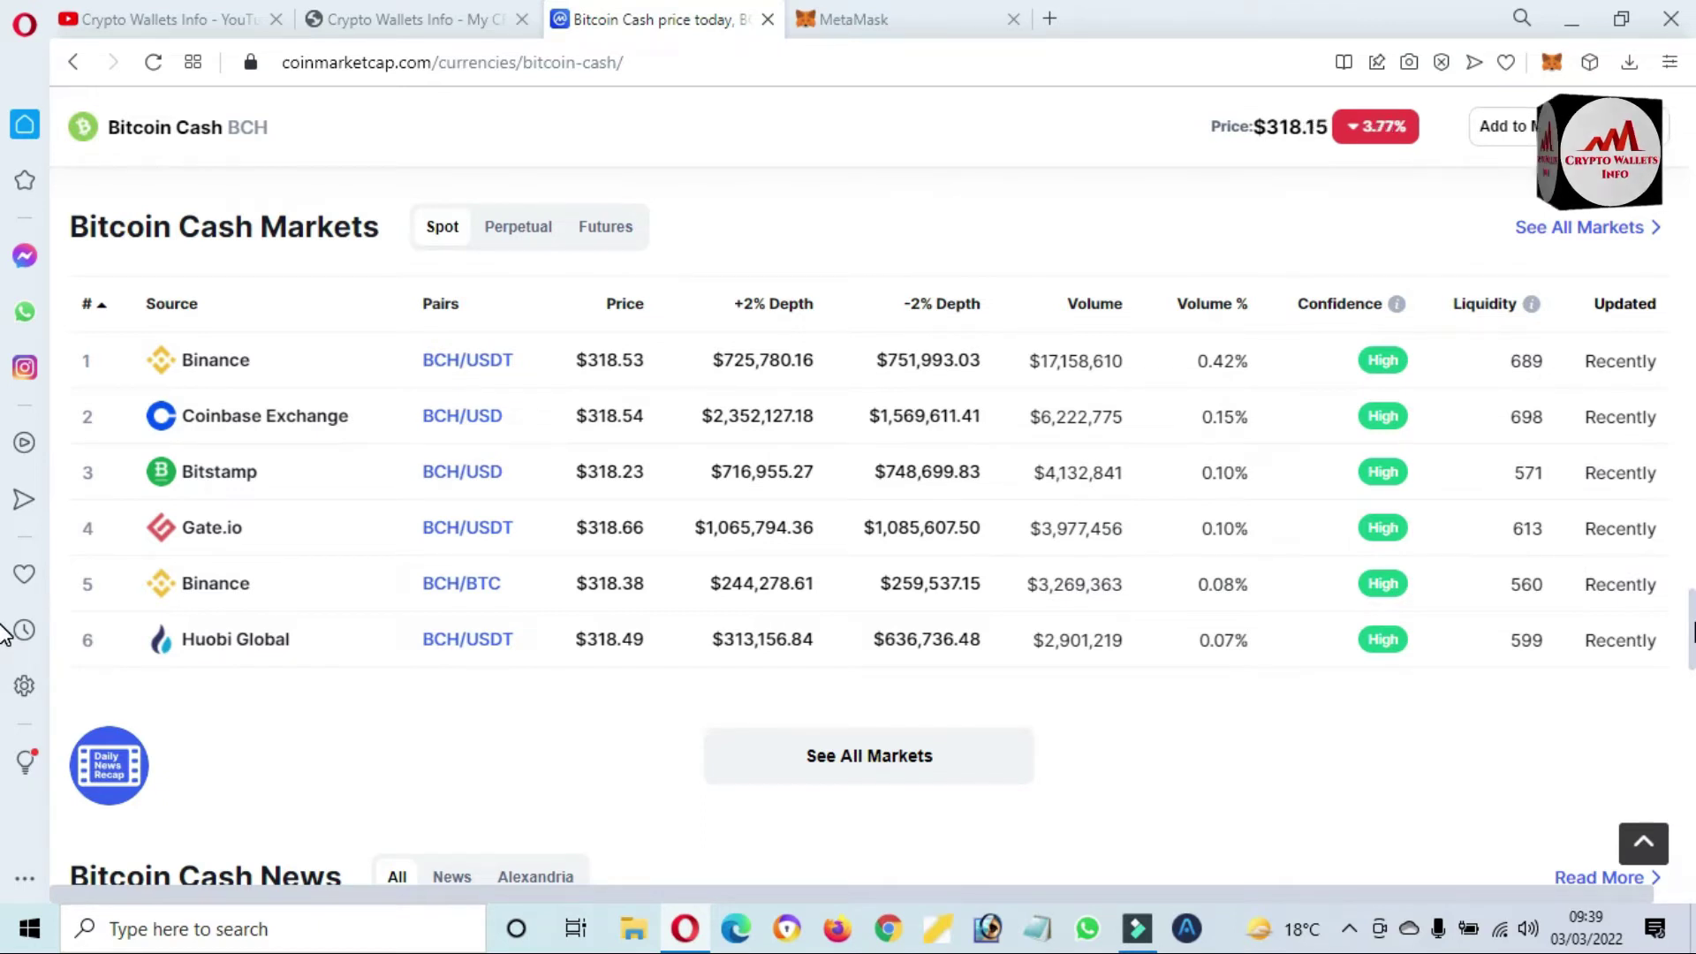
scroll(1669, 189, up, 15)
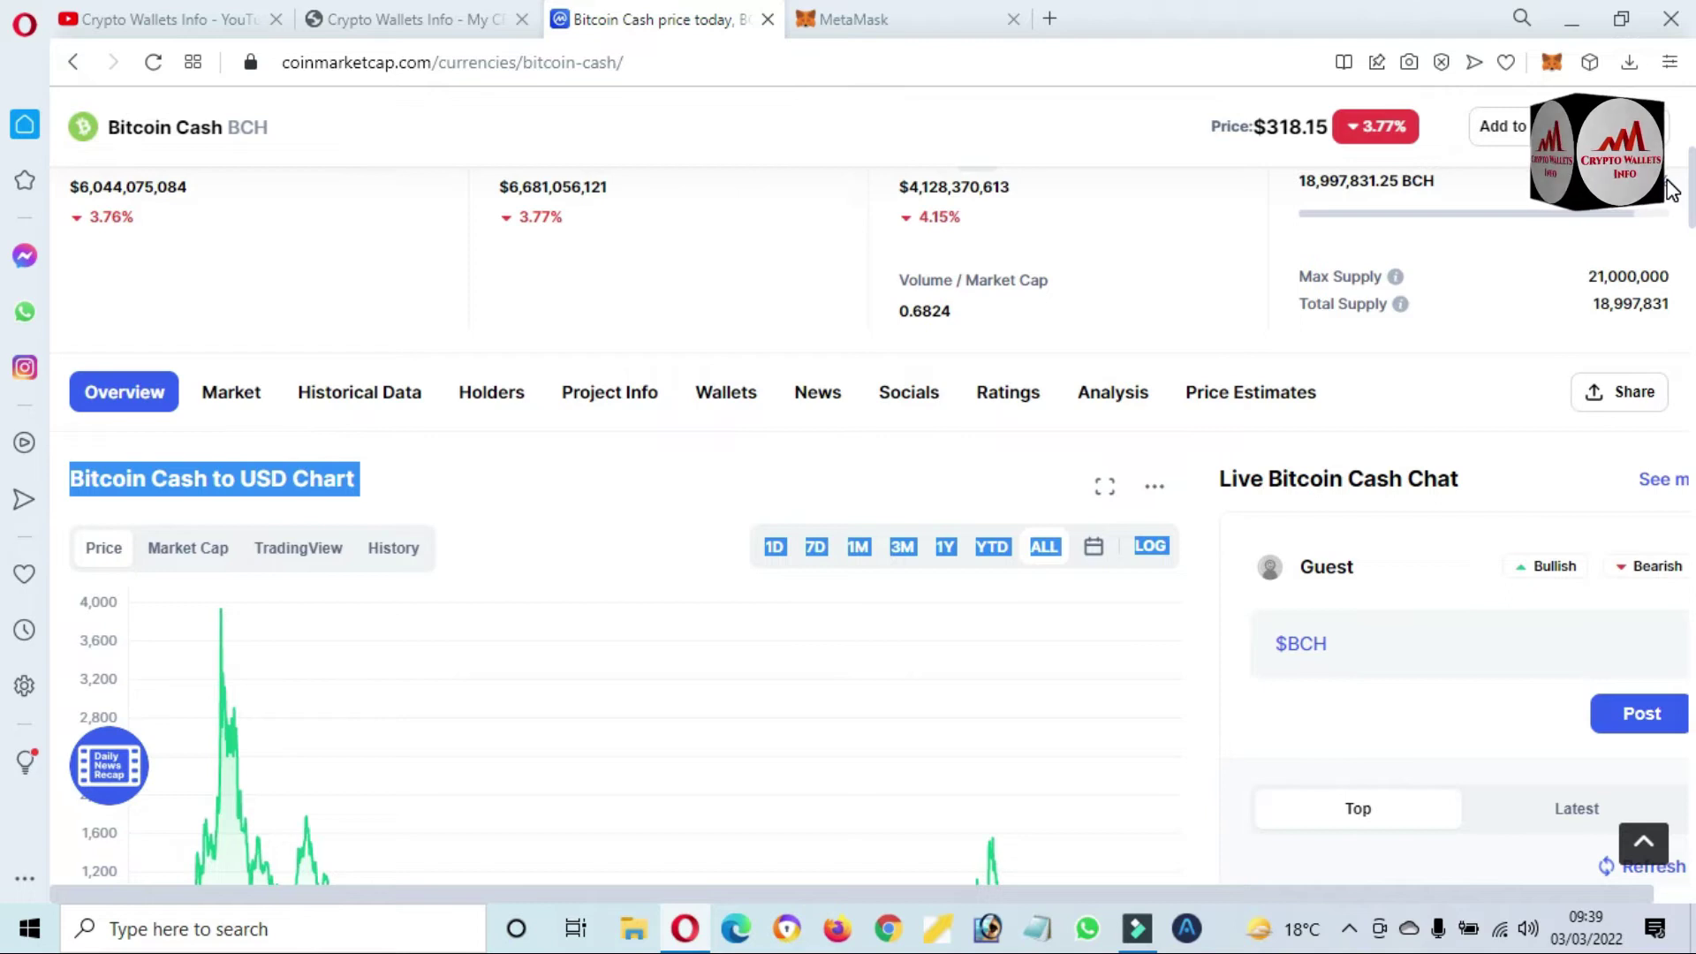
scroll(1669, 189, up, 7)
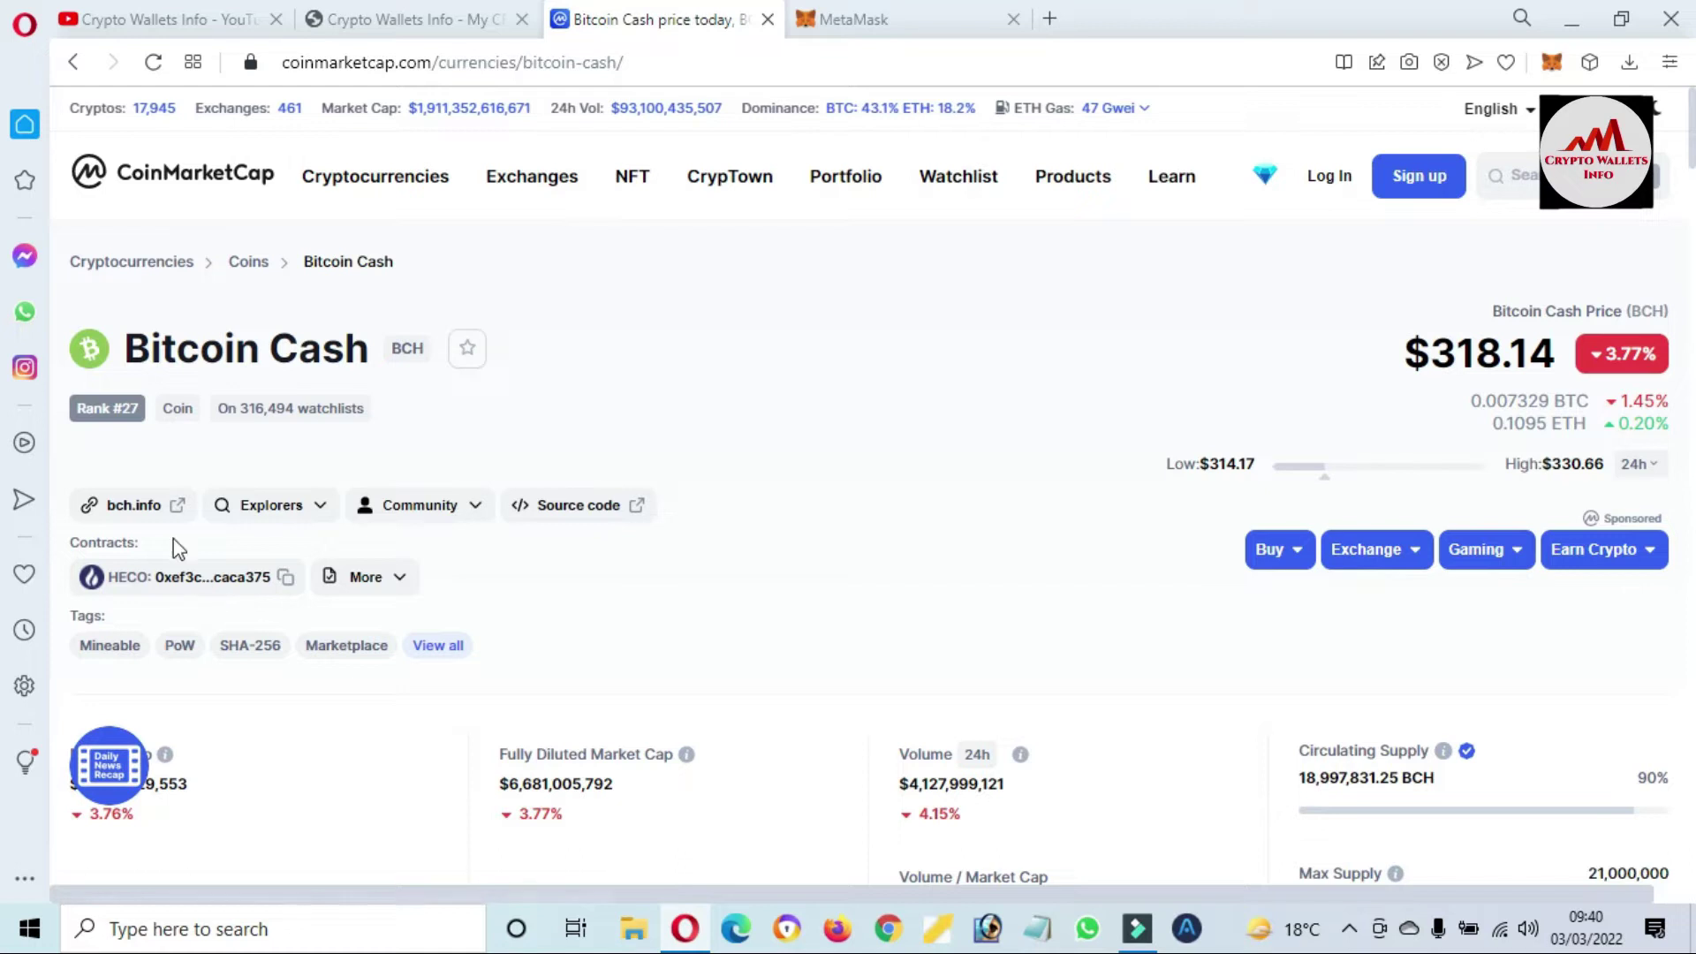
Open bch.info from CoinMarketCap and scroll to the Individuals, Pools & Exchanges and Developers cards.
click(132, 505)
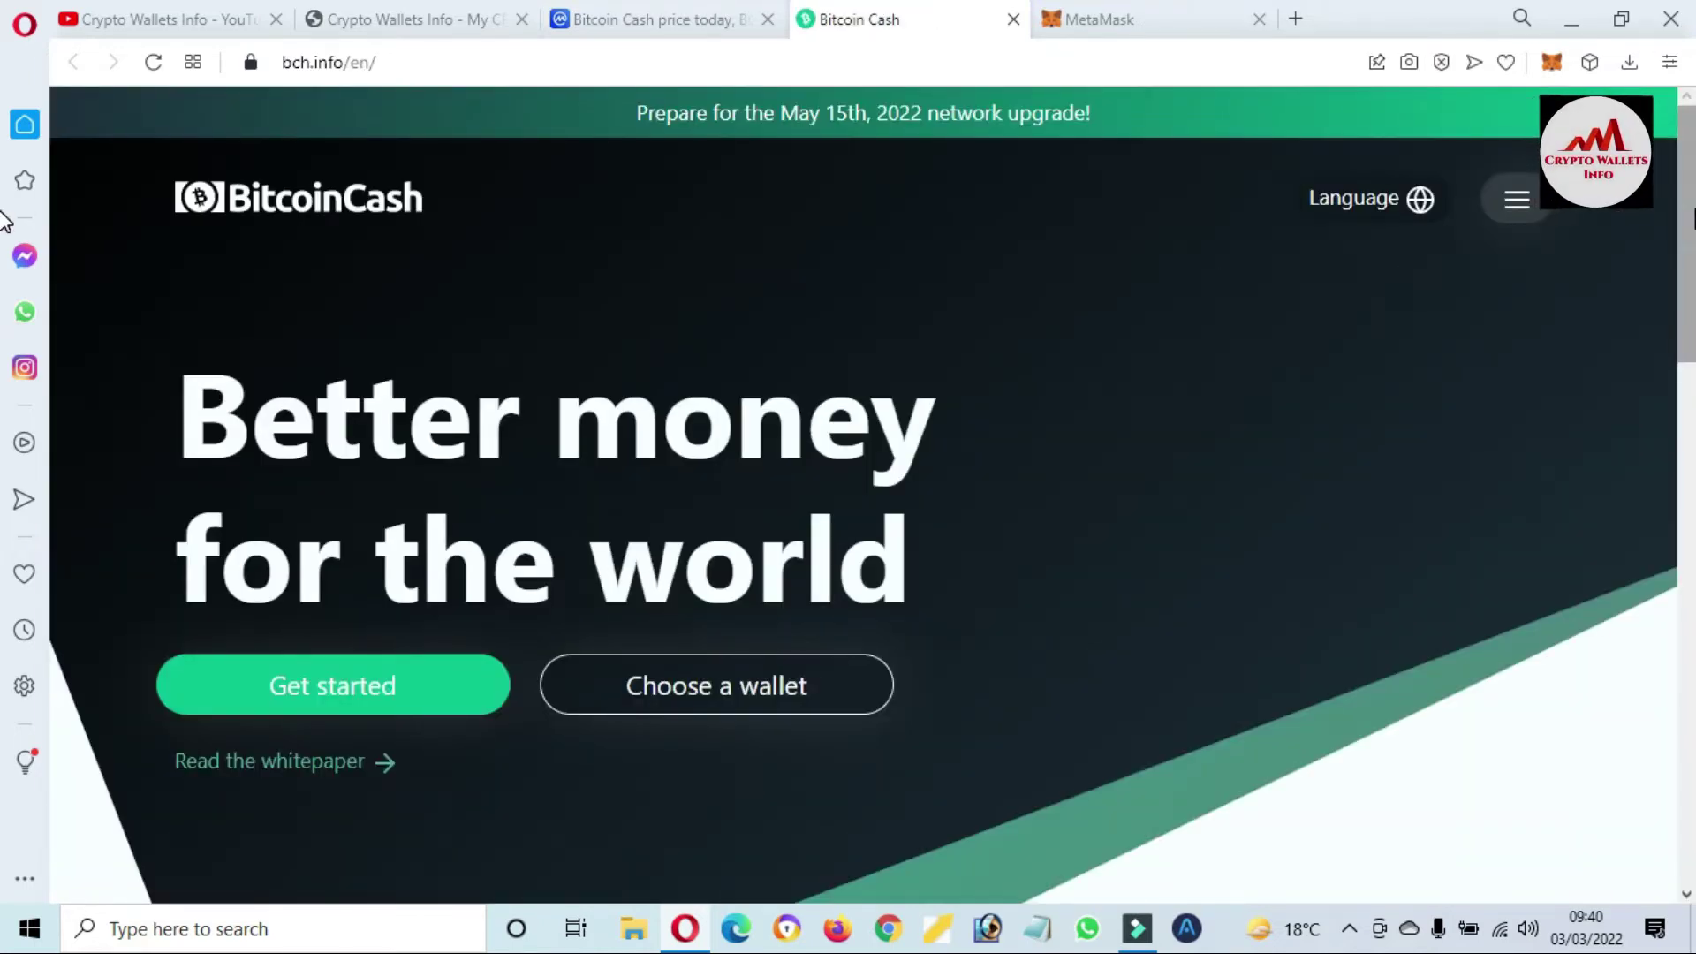
scroll(4, 234, down, 1)
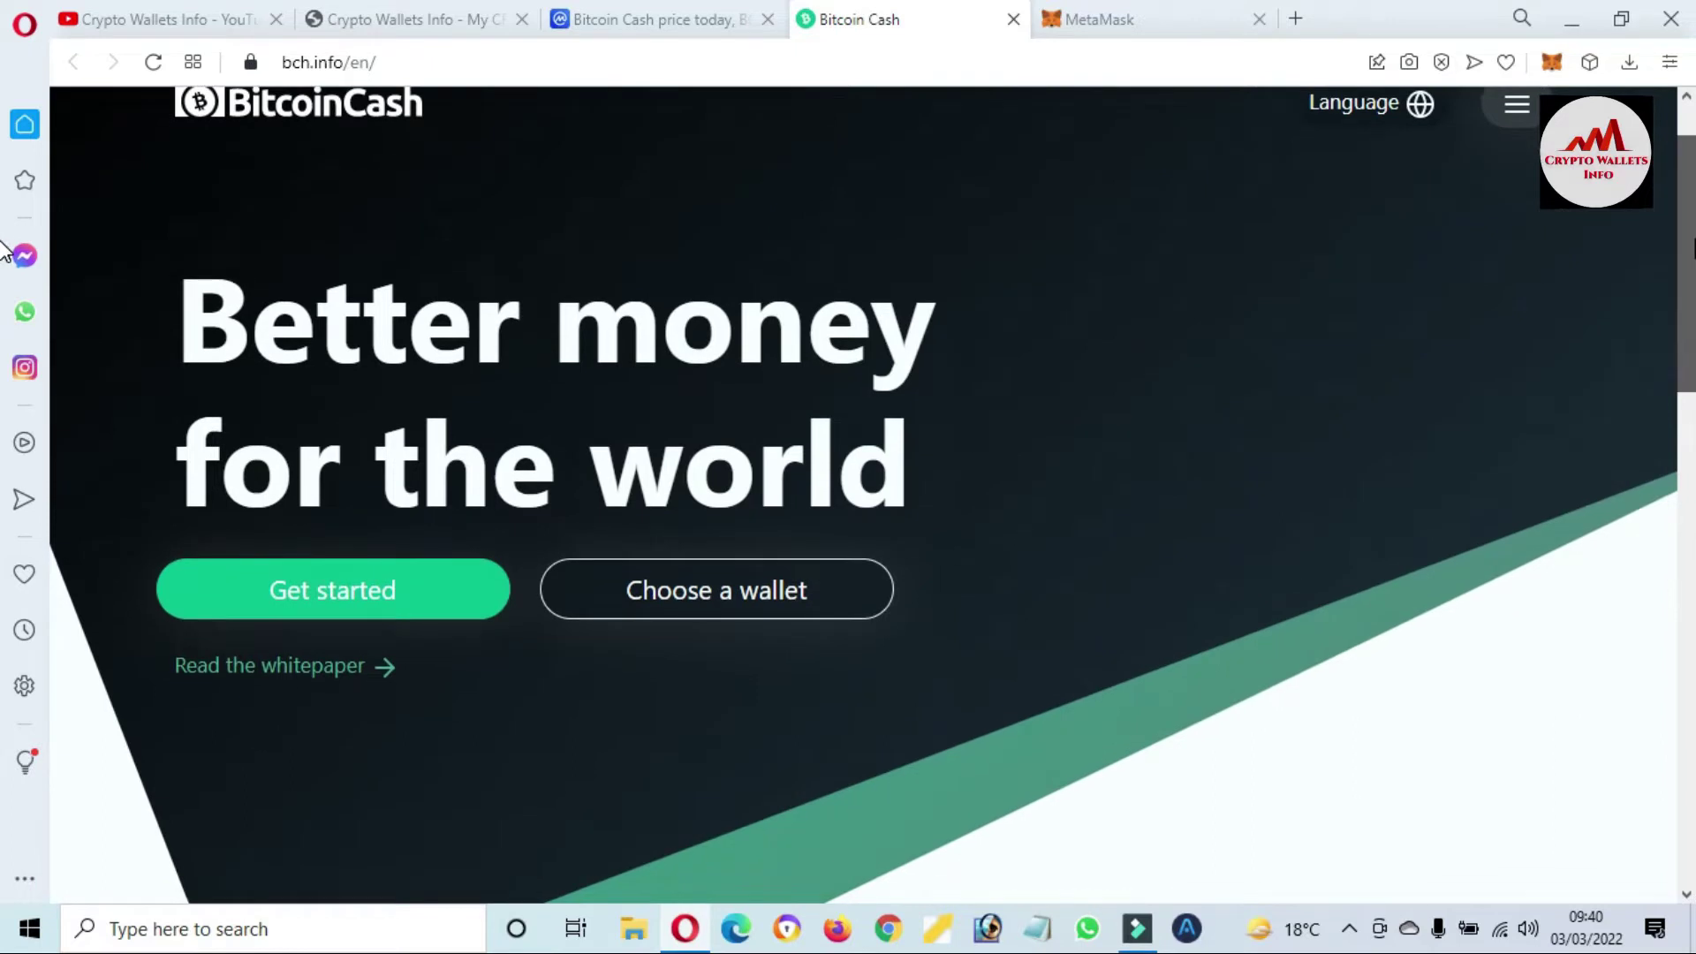
scroll(4, 256, down, 1)
scroll(5, 263, down, 1)
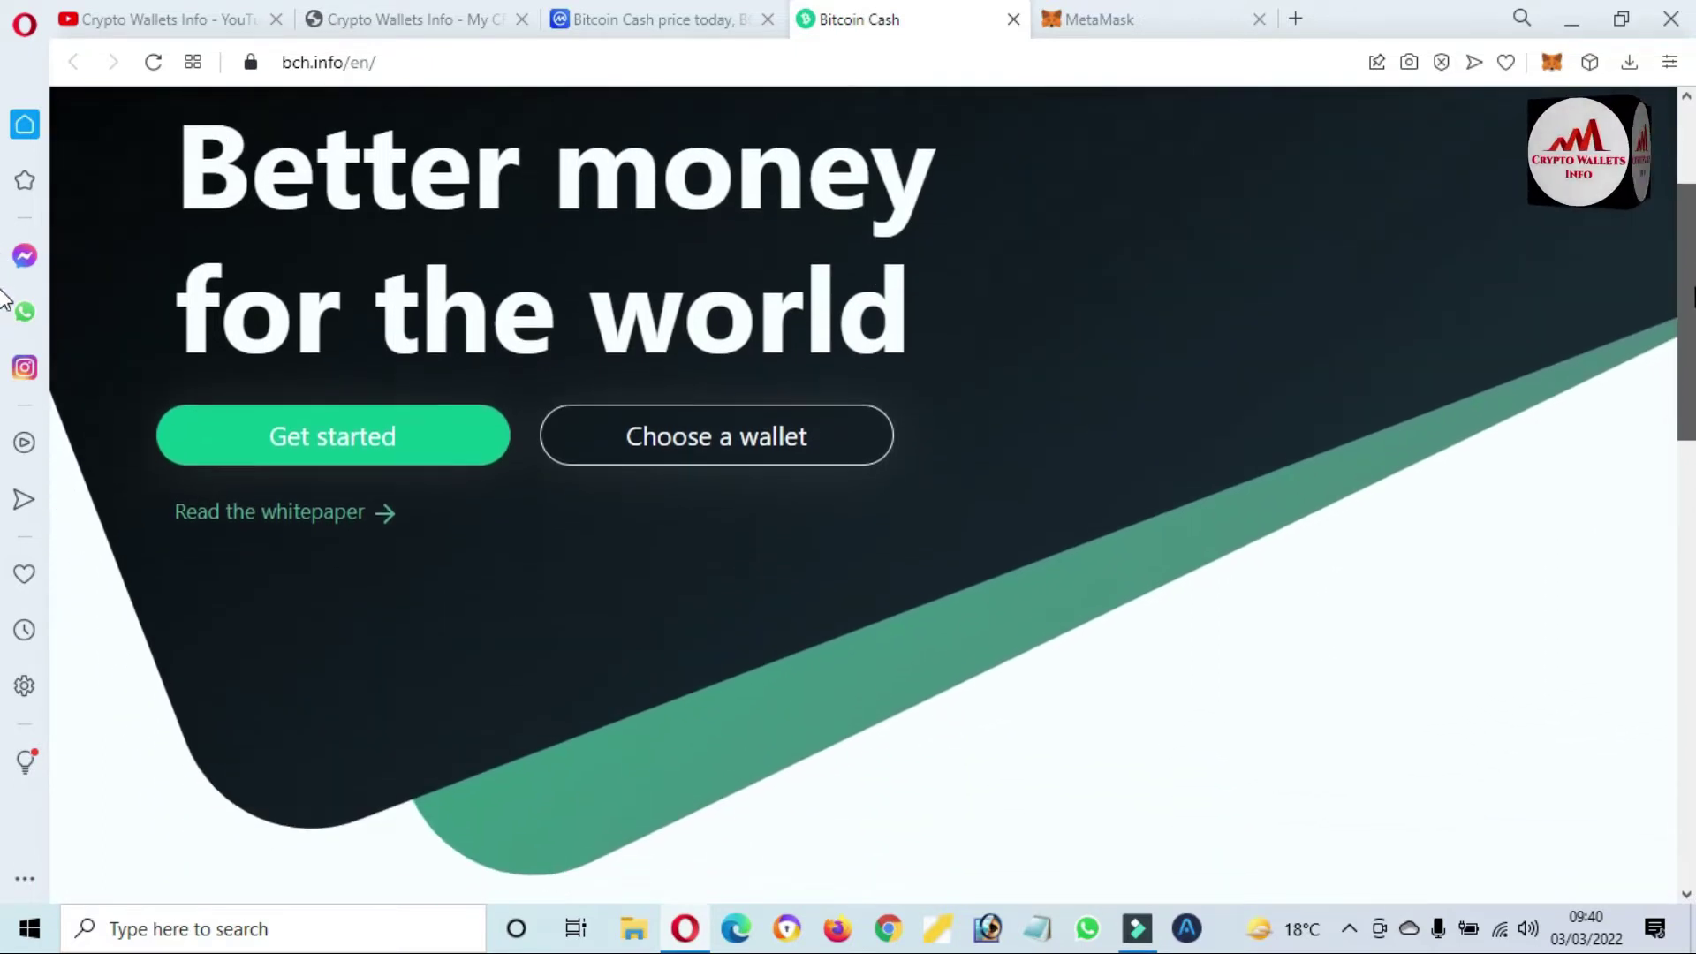
scroll(1683, 450, down, 5)
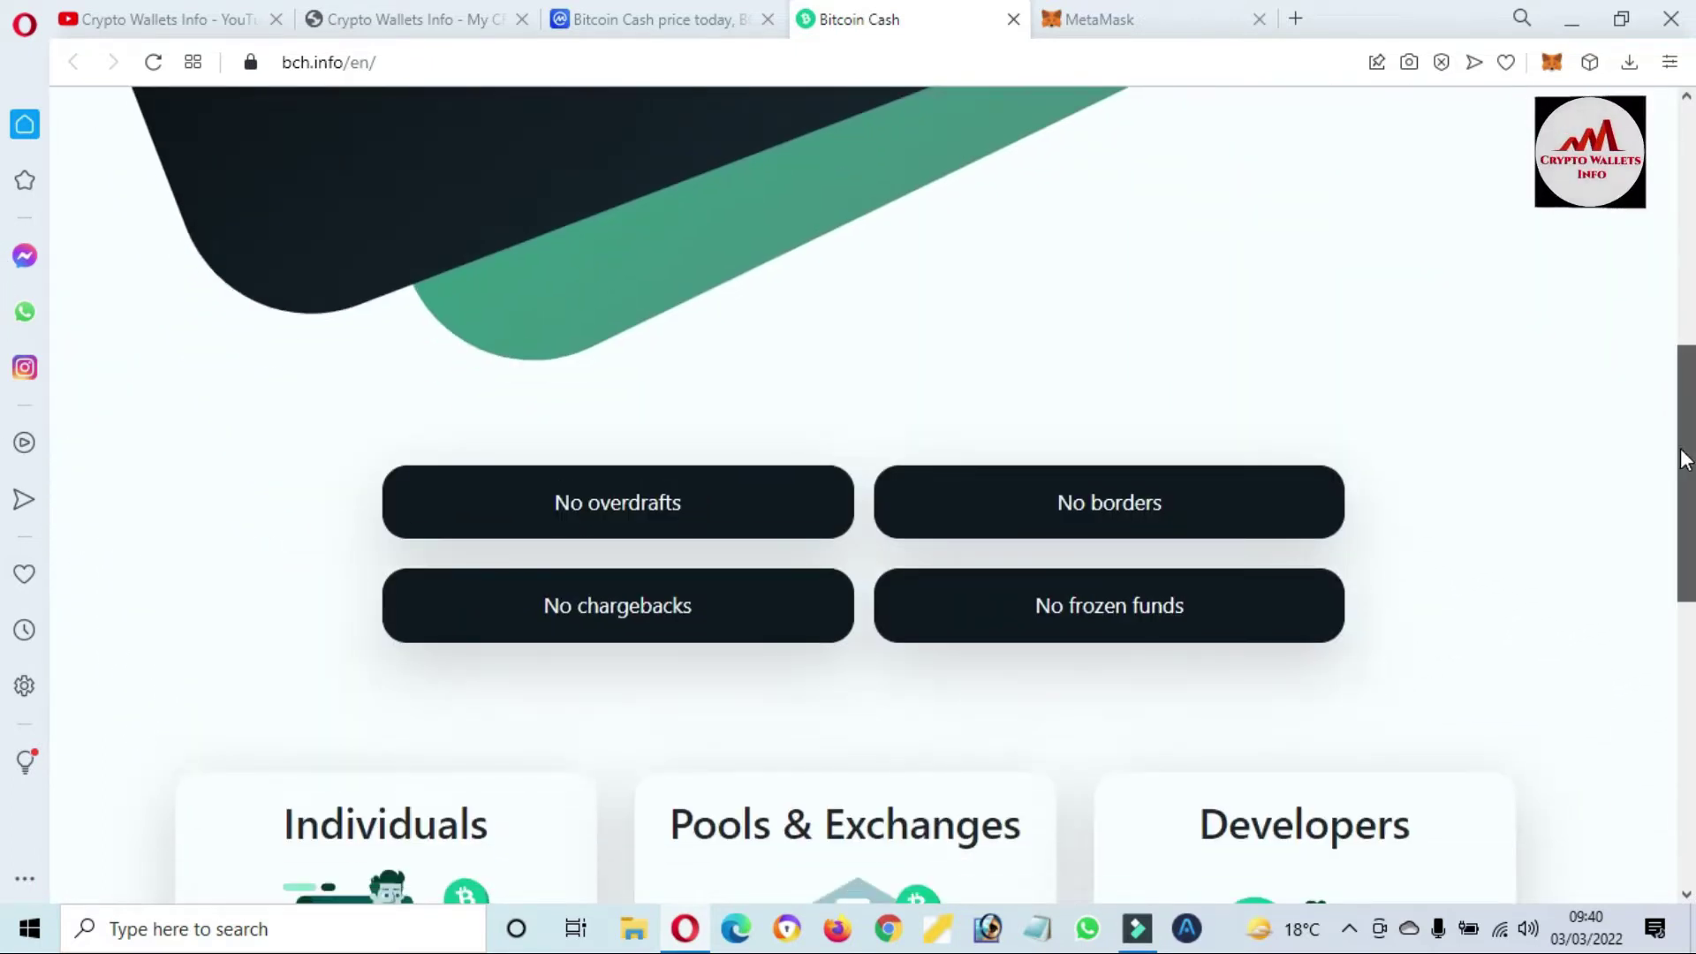
drag(1685, 460, 1687, 610)
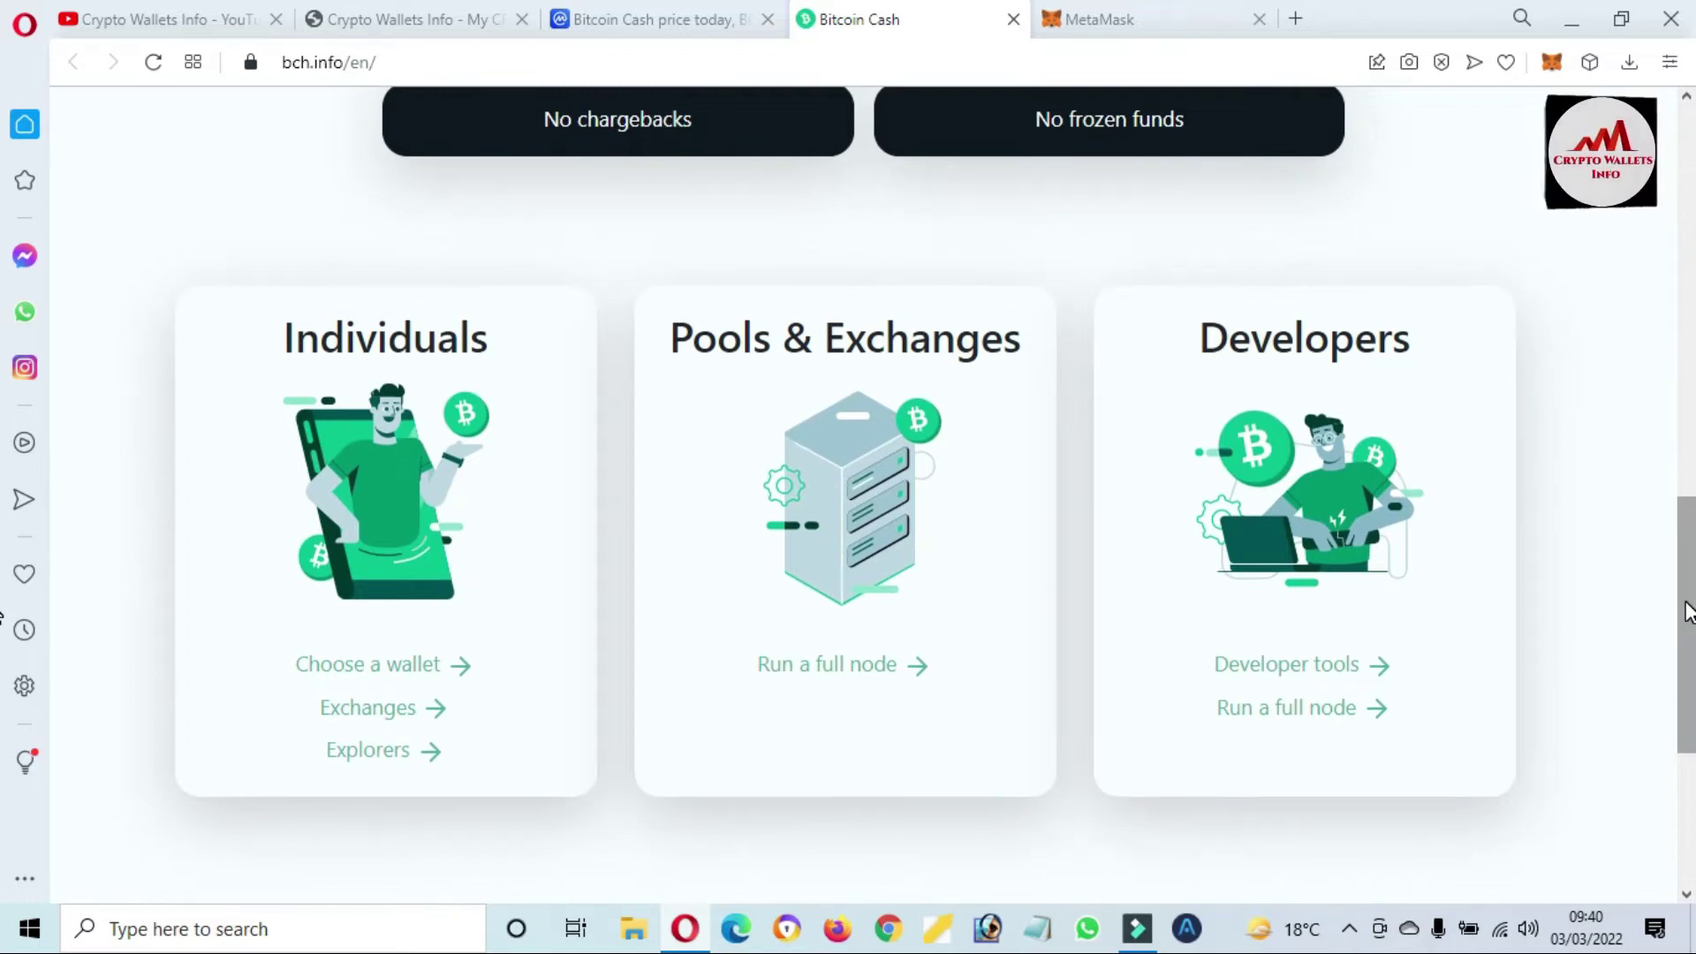
scroll(1687, 636, down, 2)
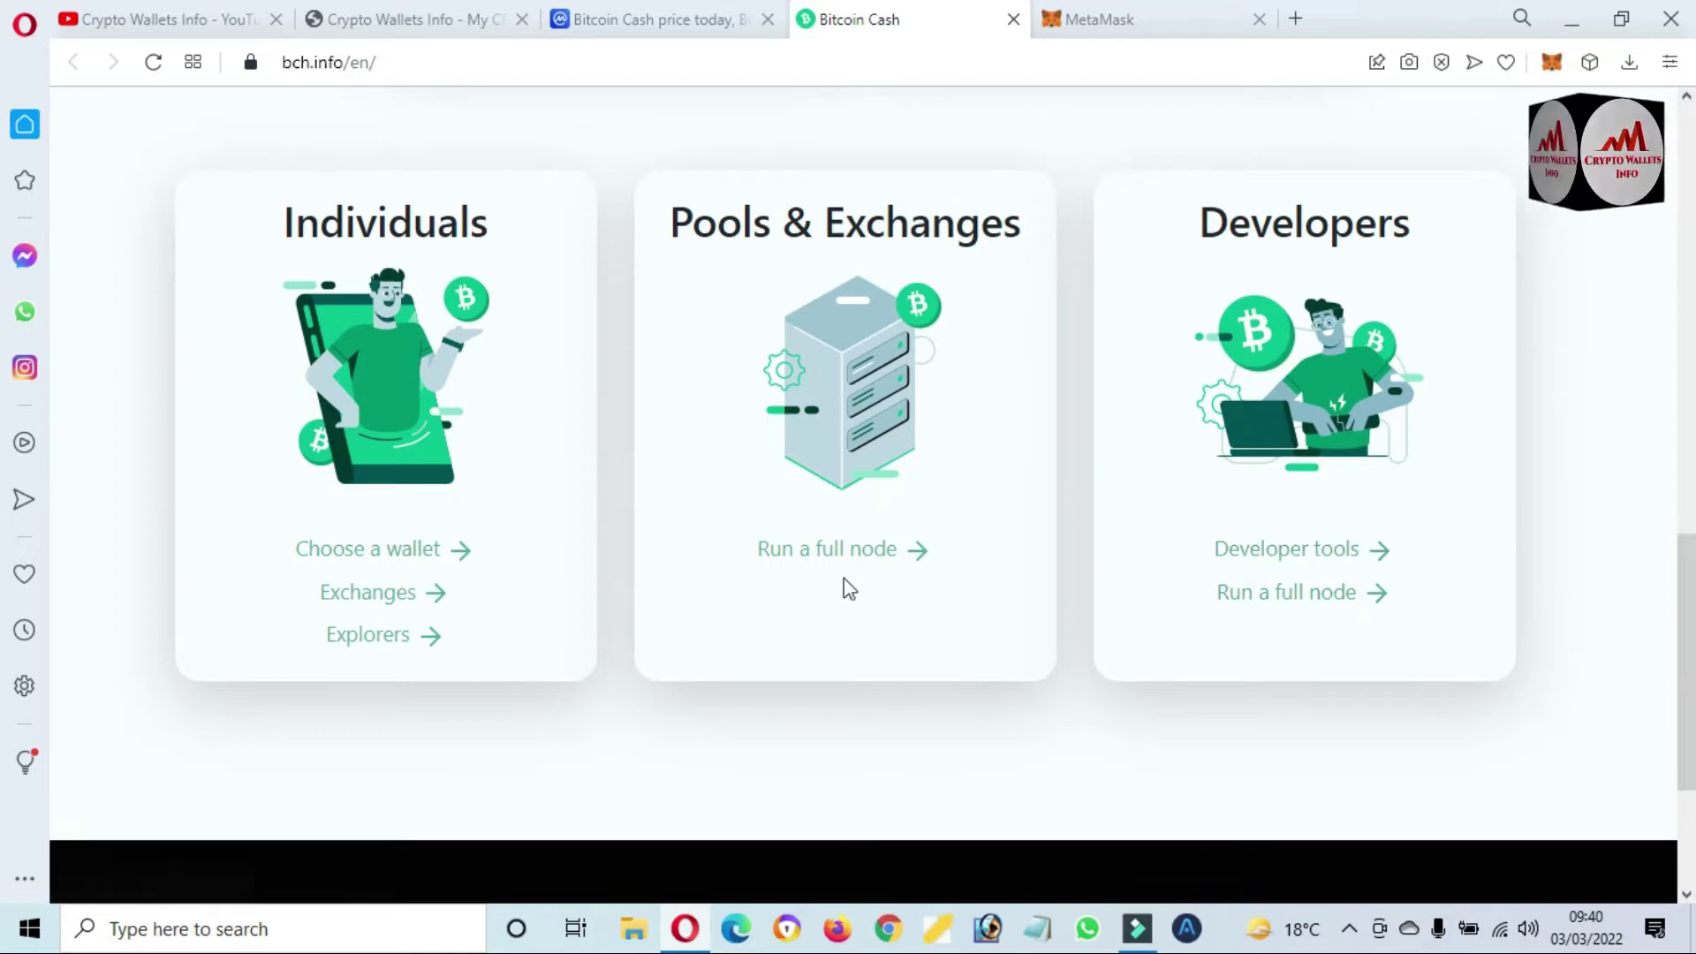
Open the bch.info Wallets page and highlight the mobile and desktop wallet lists.
click(365, 556)
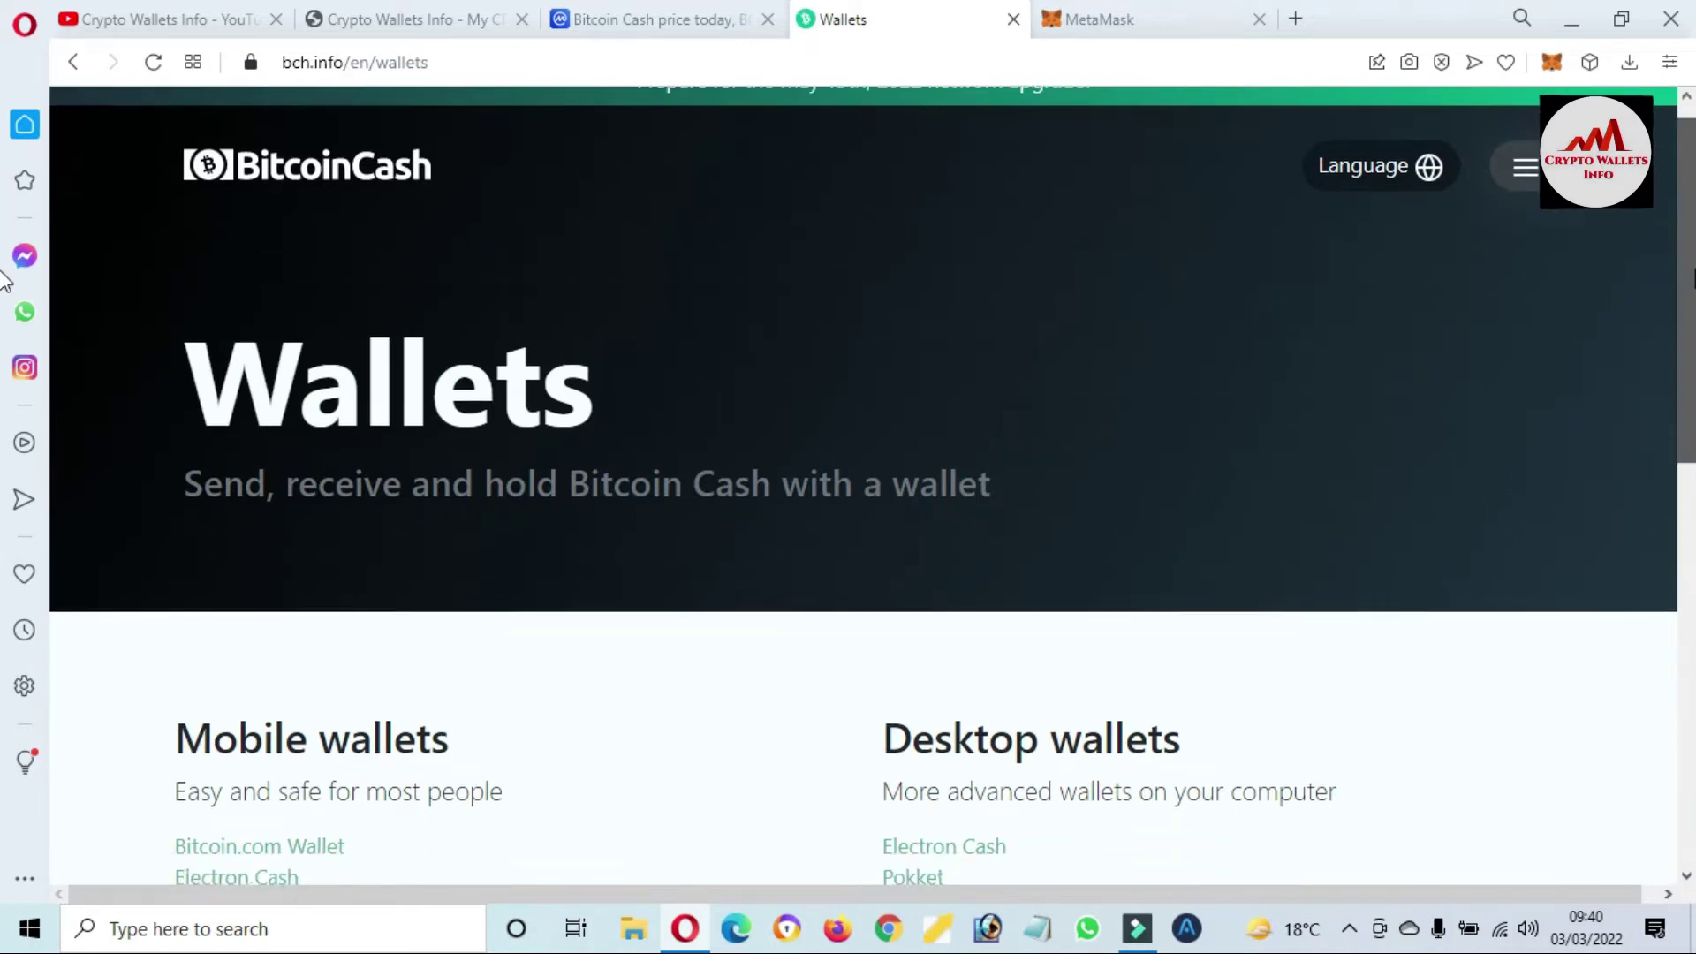
scroll(3, 281, down, 5)
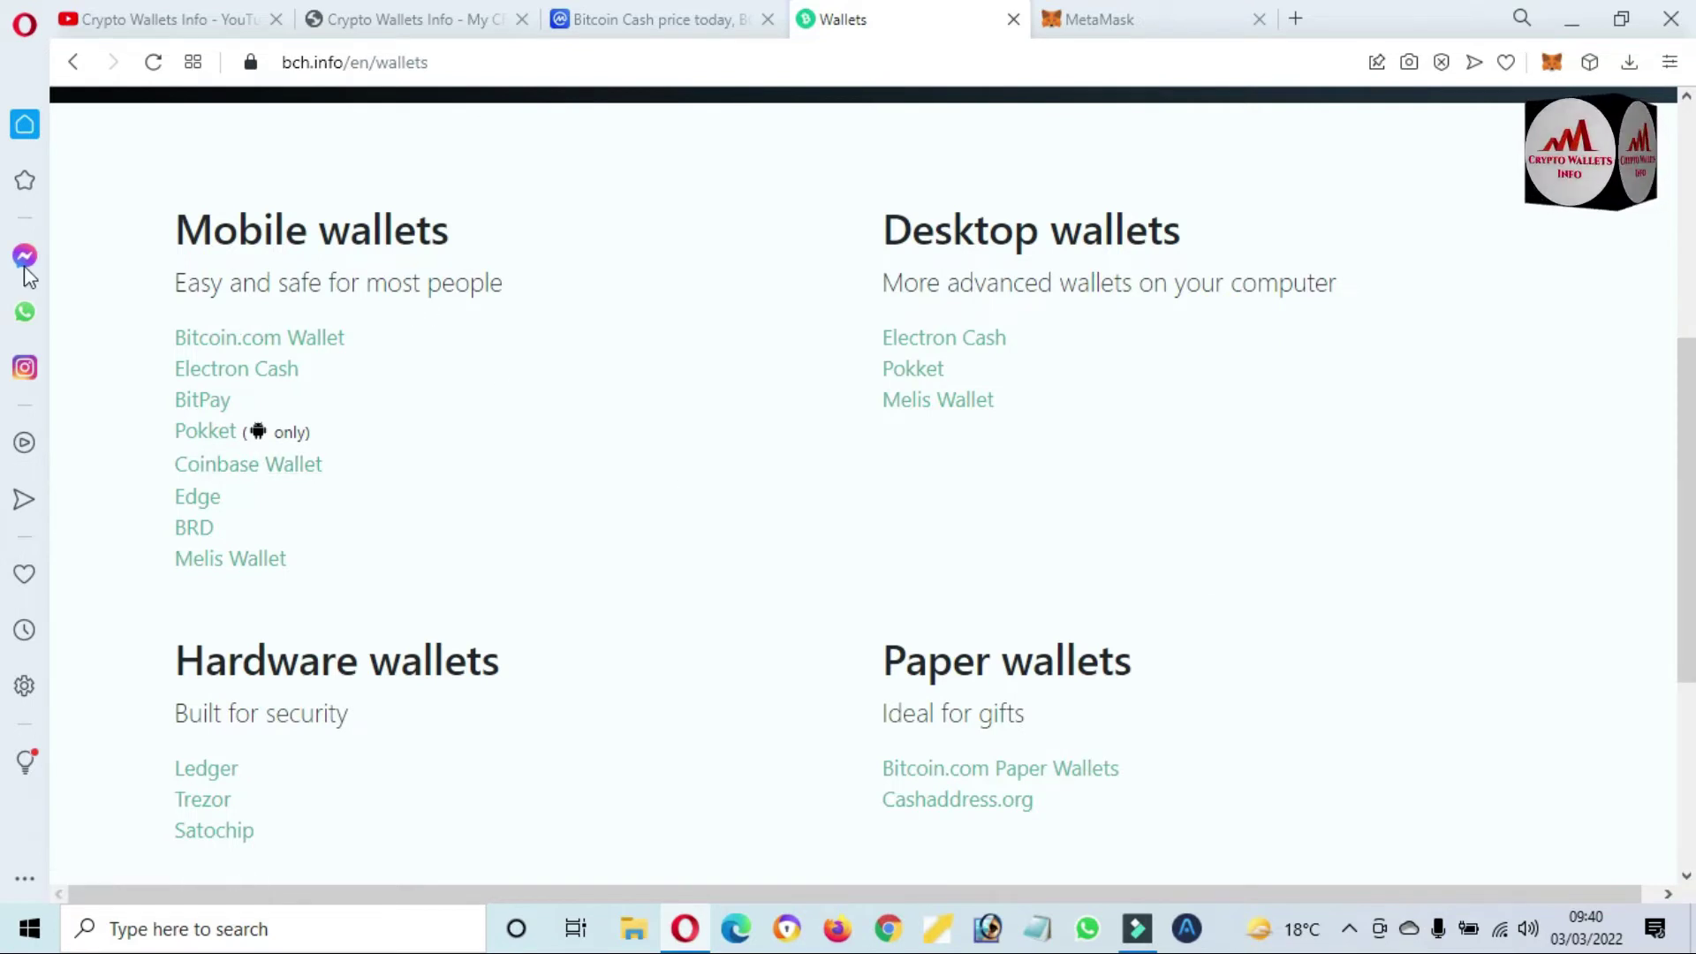
drag(117, 336, 288, 568)
drag(882, 337, 1083, 442)
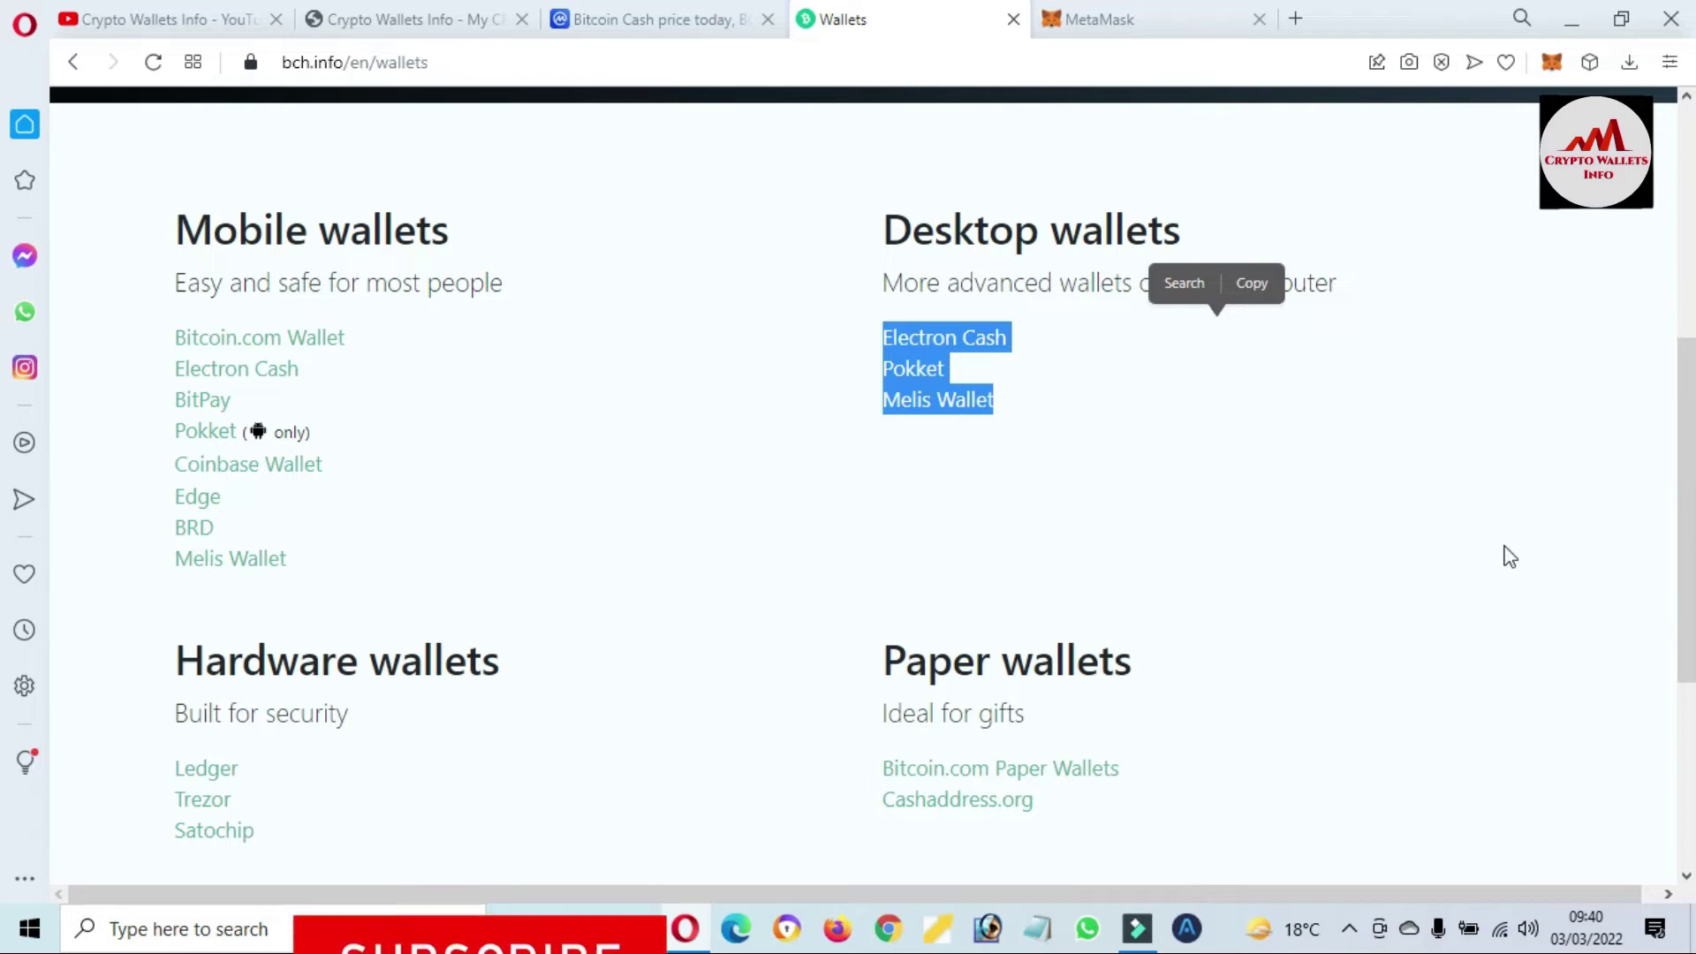
scroll(1688, 370, up, 3)
scroll(1687, 369, up, 4)
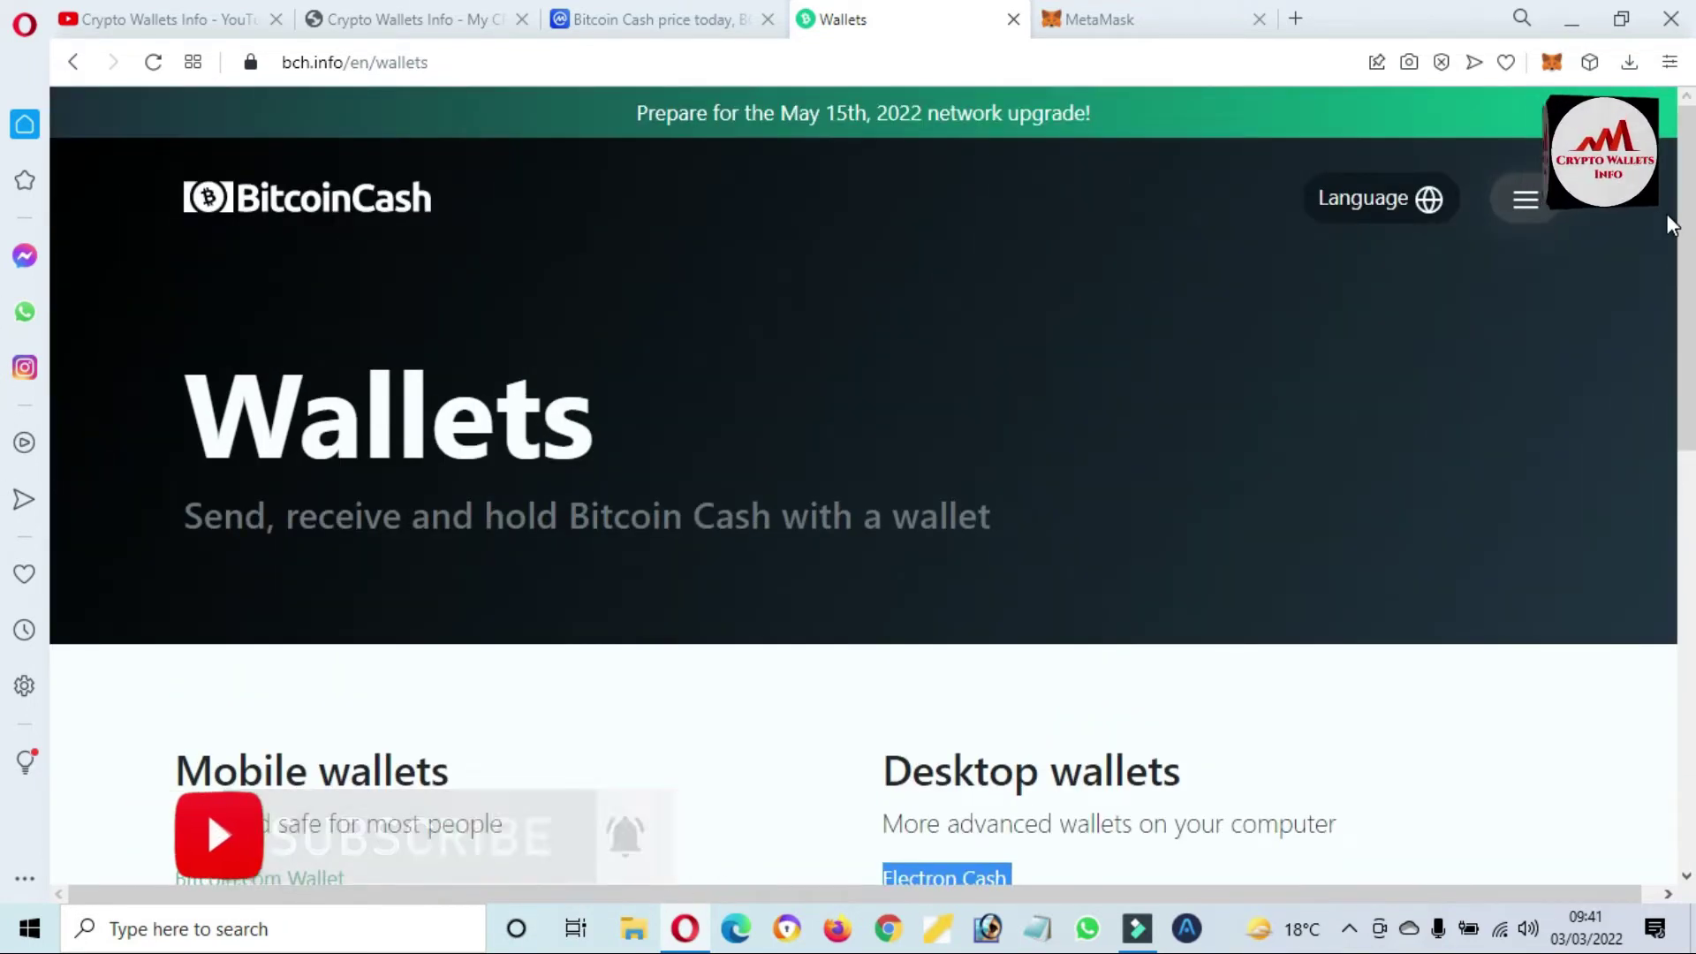
List the HBCH token's holders, highlight the top 60.7990% holder, and copy the contract address.
click(632, 18)
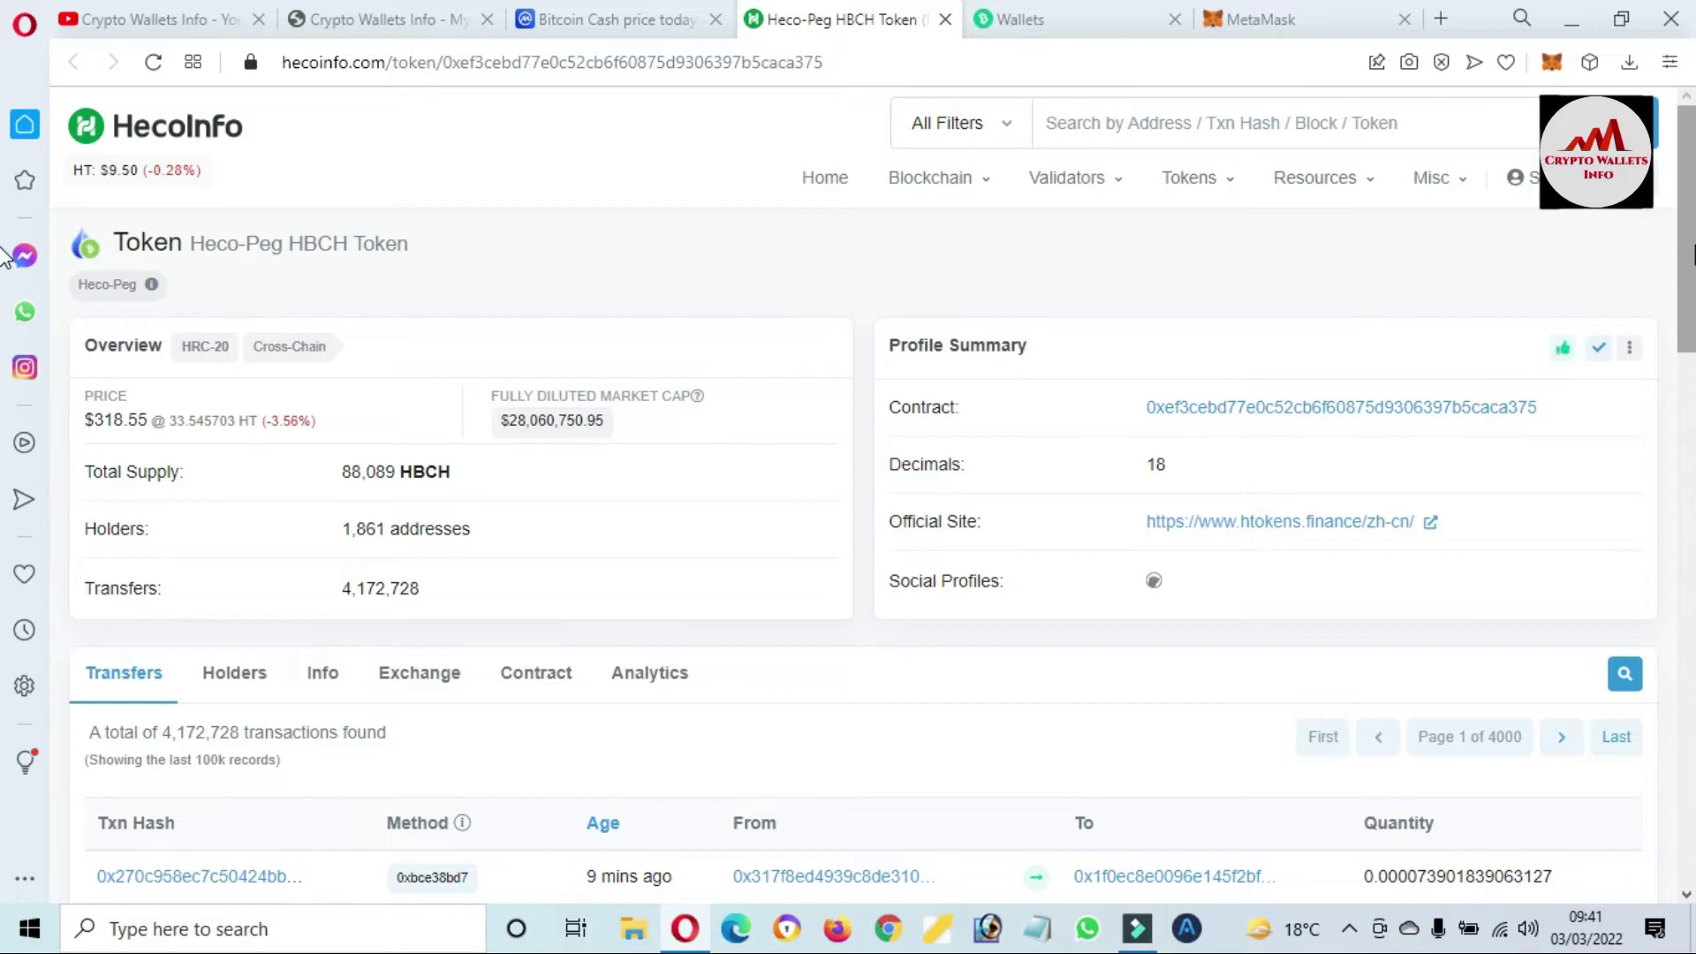
scroll(4, 270, down, 1)
scroll(4, 270, down, 5)
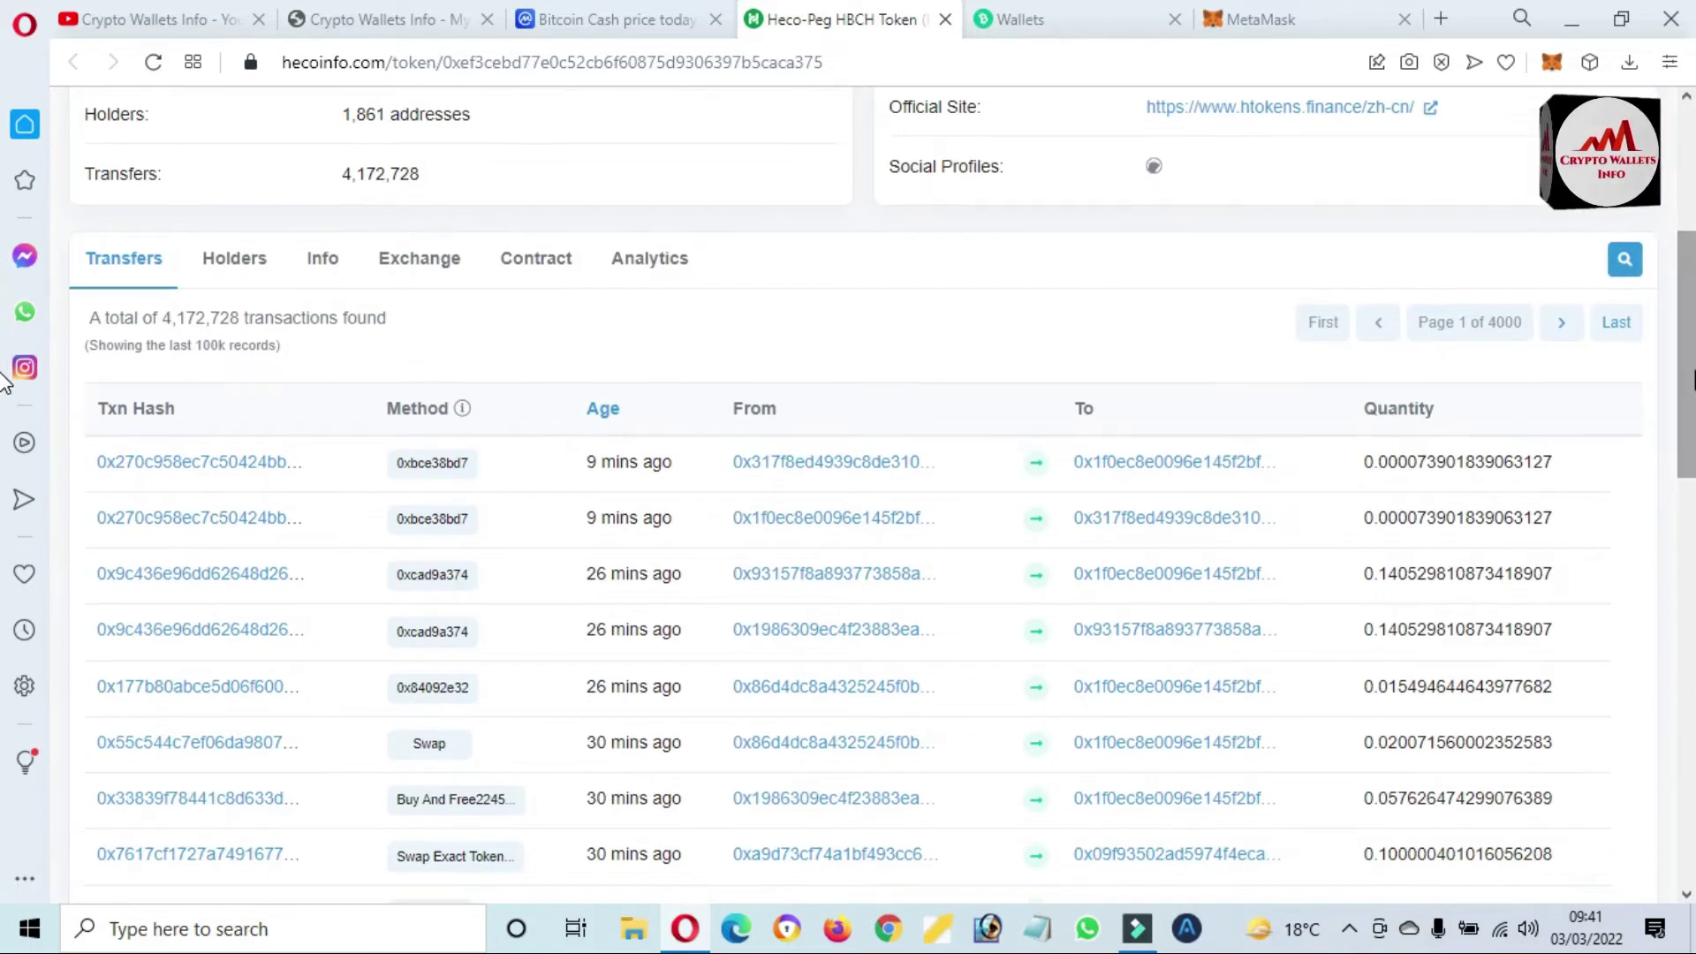
click(231, 246)
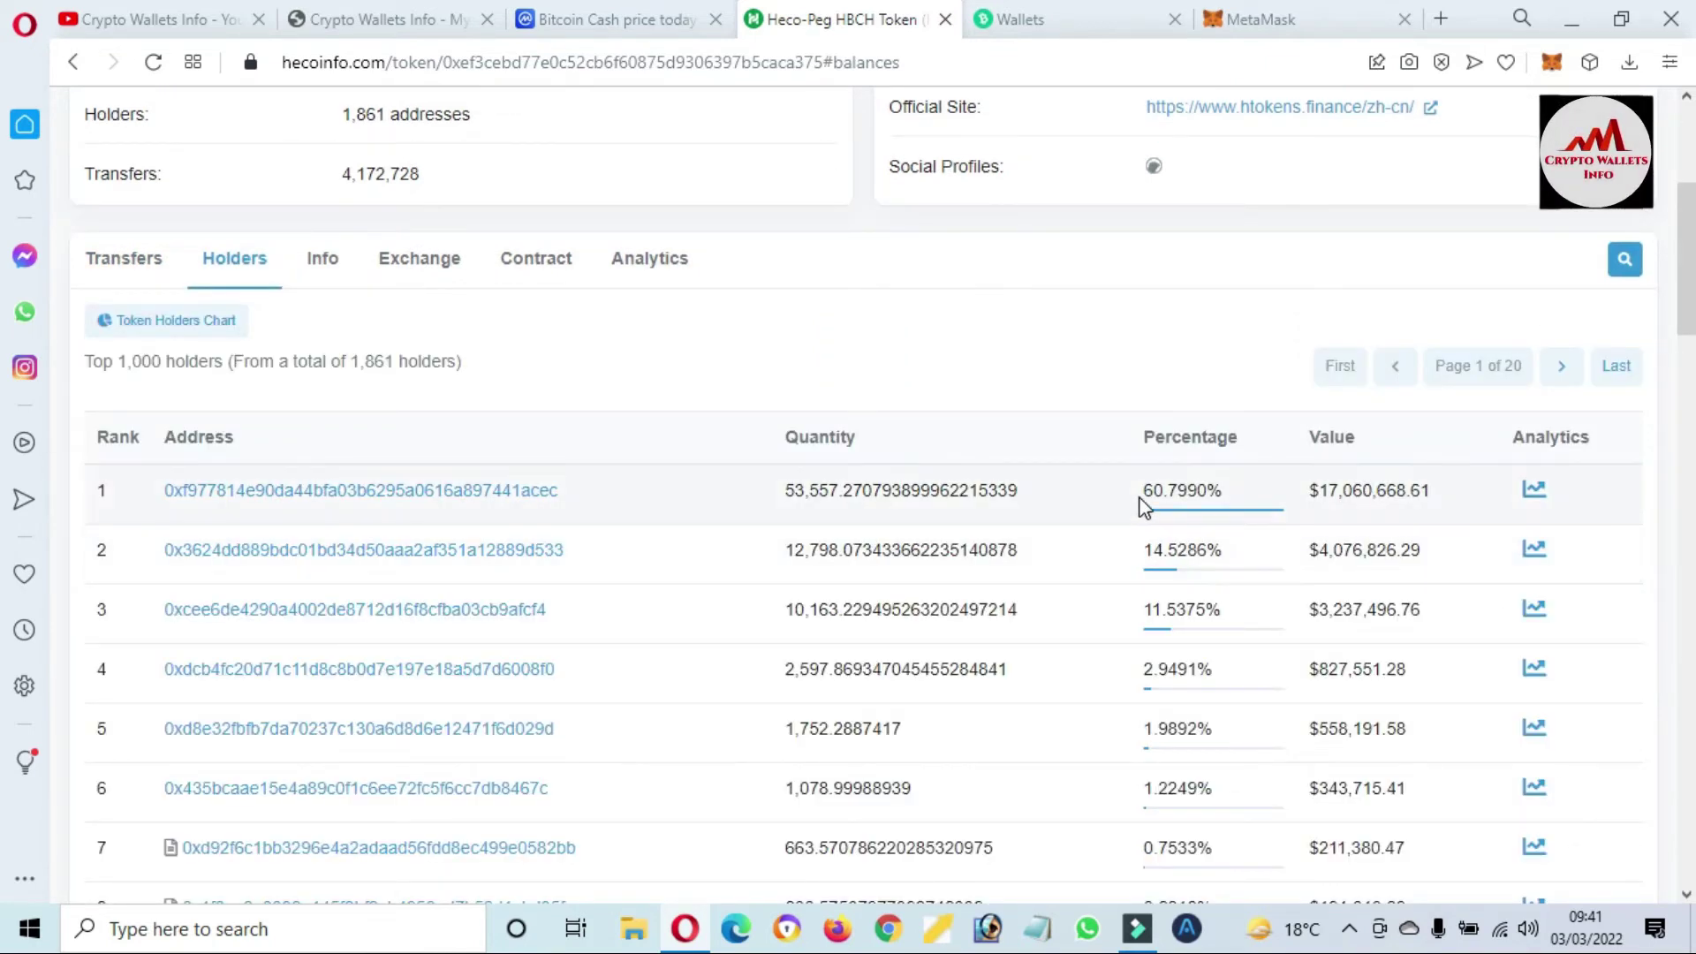
drag(1140, 504, 1238, 496)
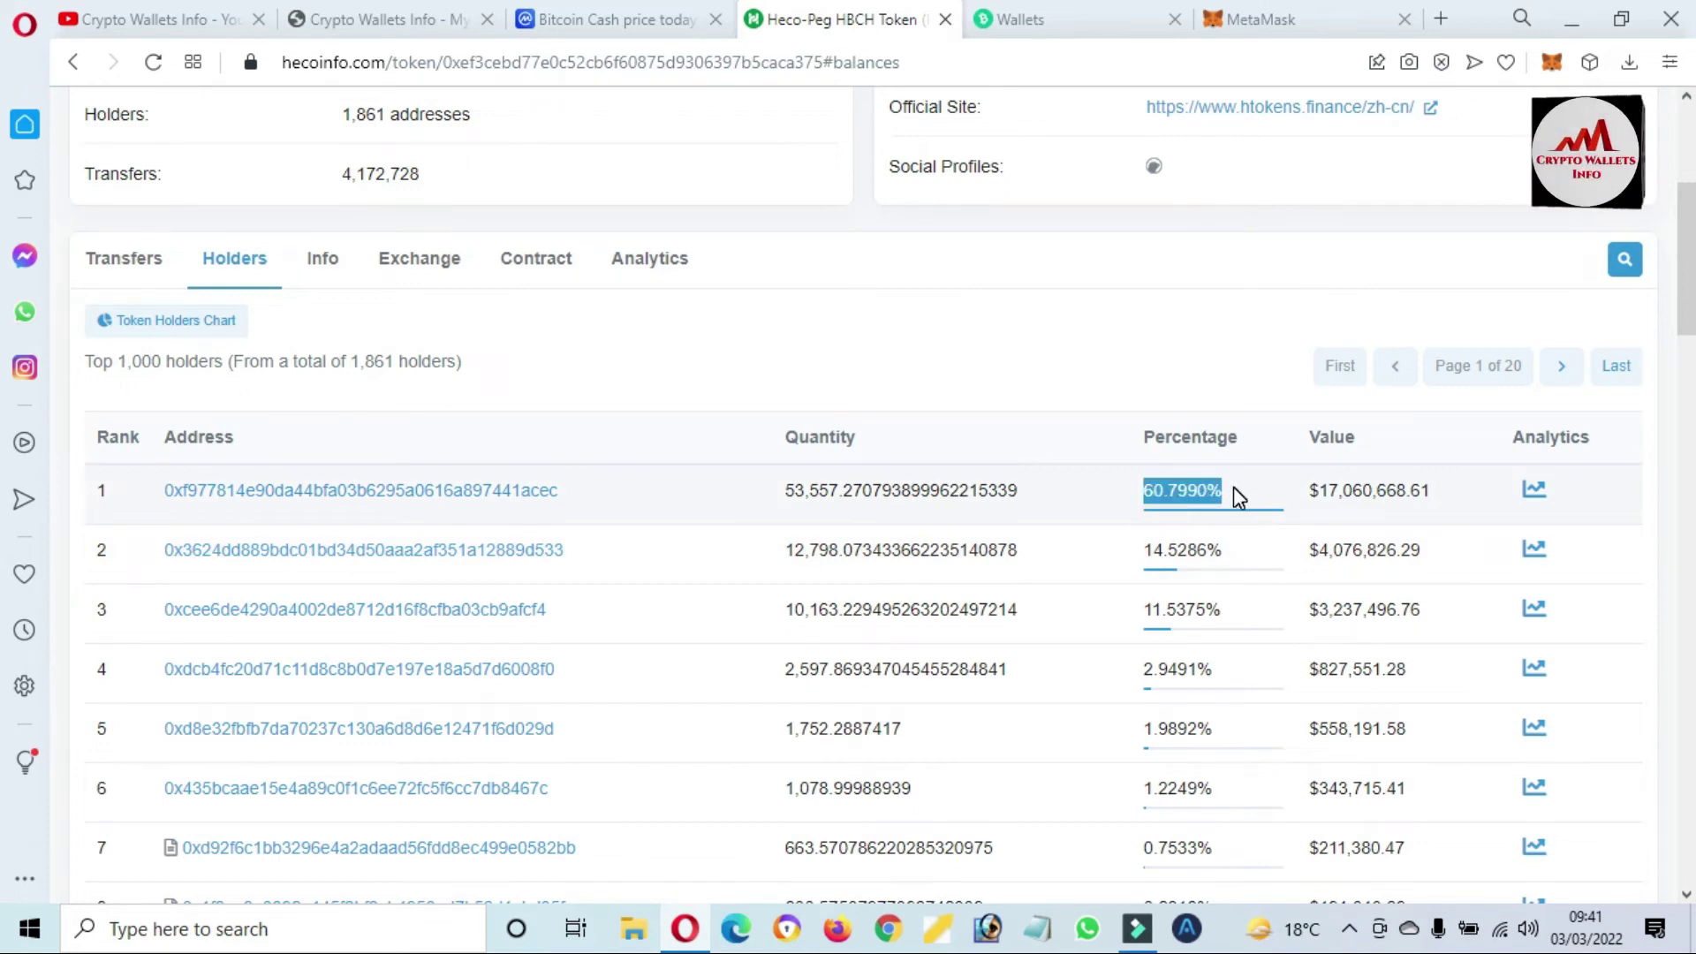
drag(565, 491, 136, 497)
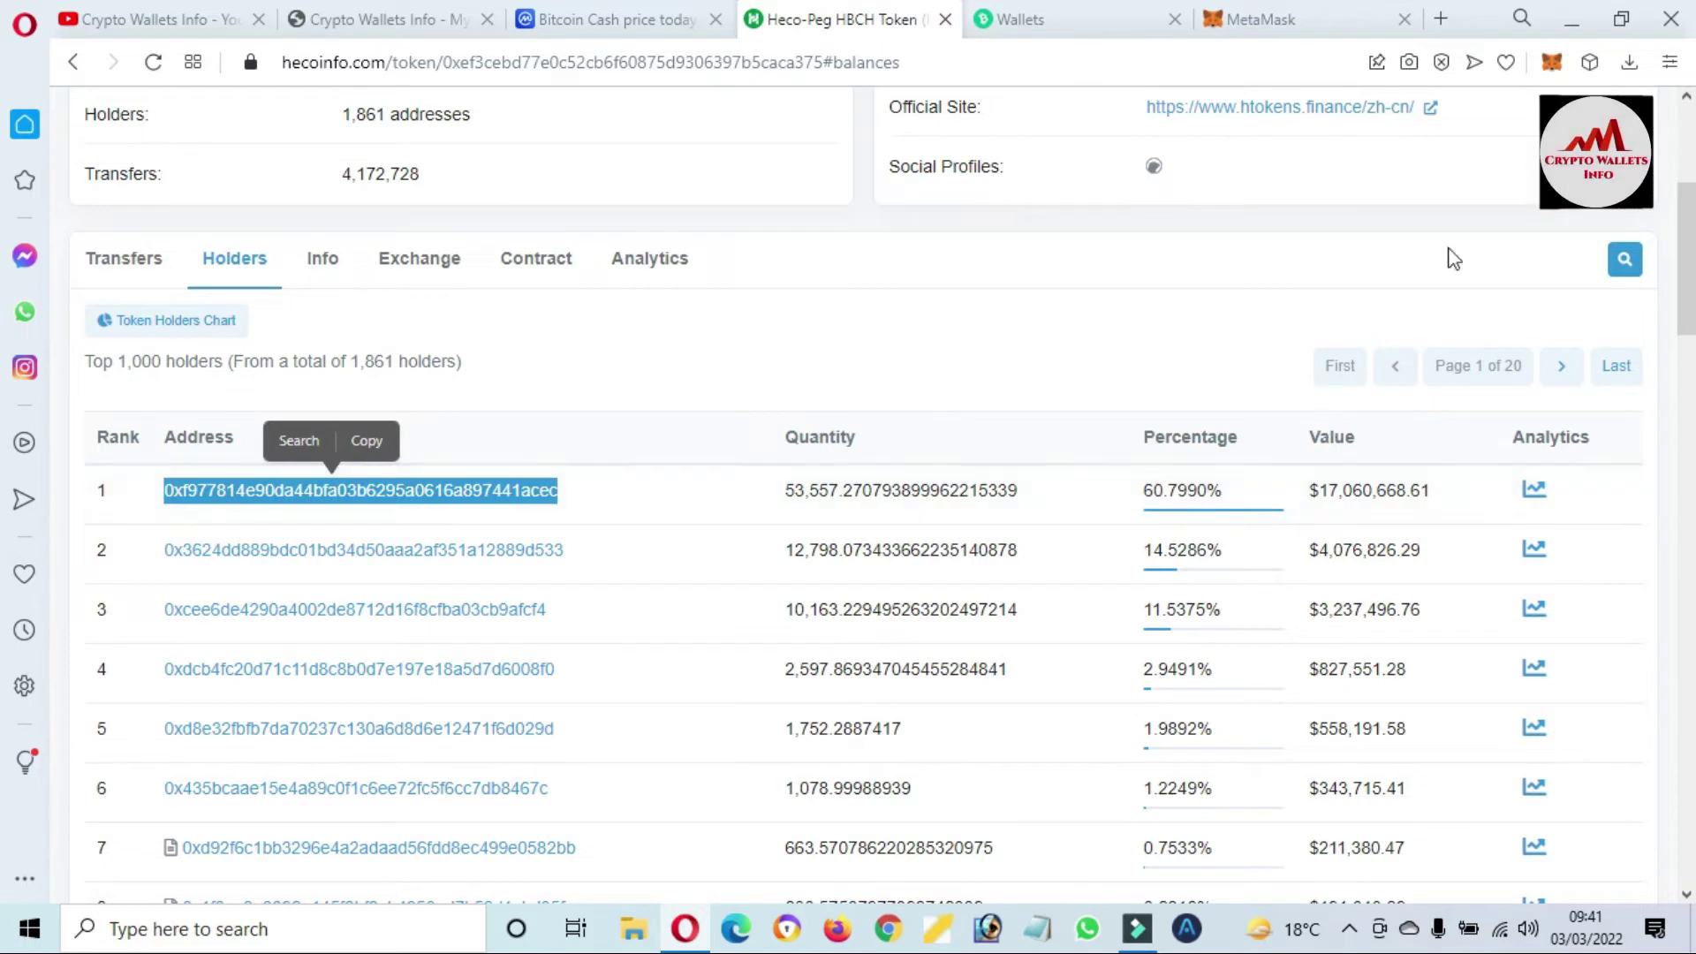
drag(1692, 292, 1693, 208)
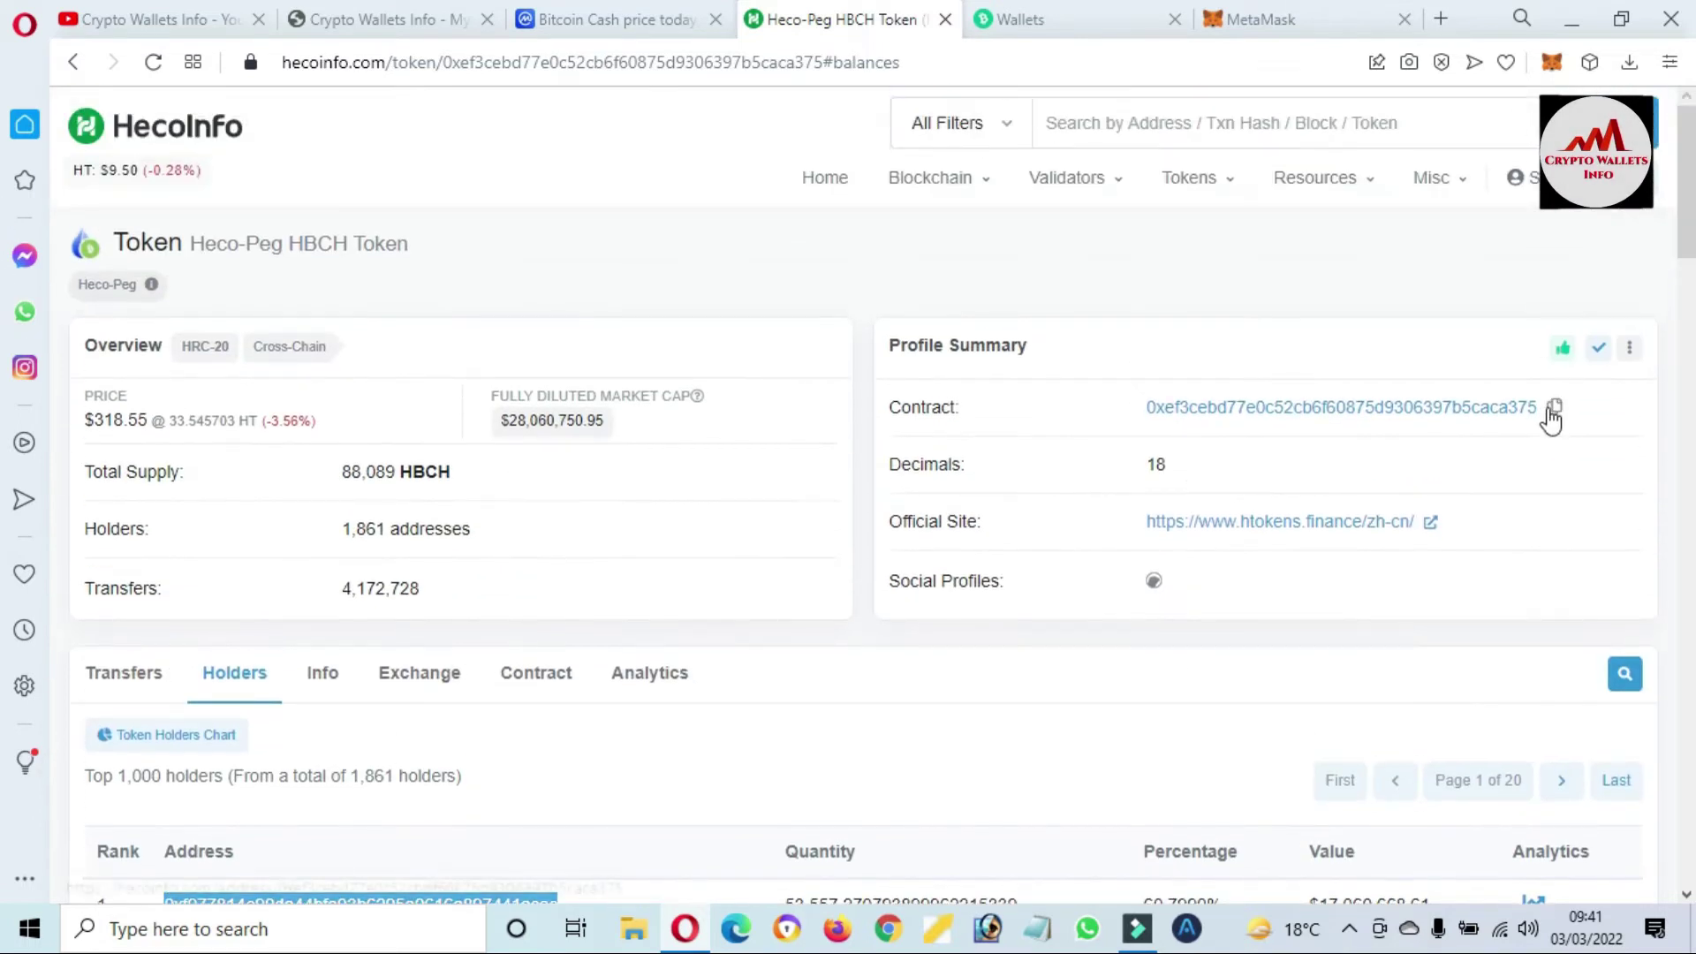
click(1555, 409)
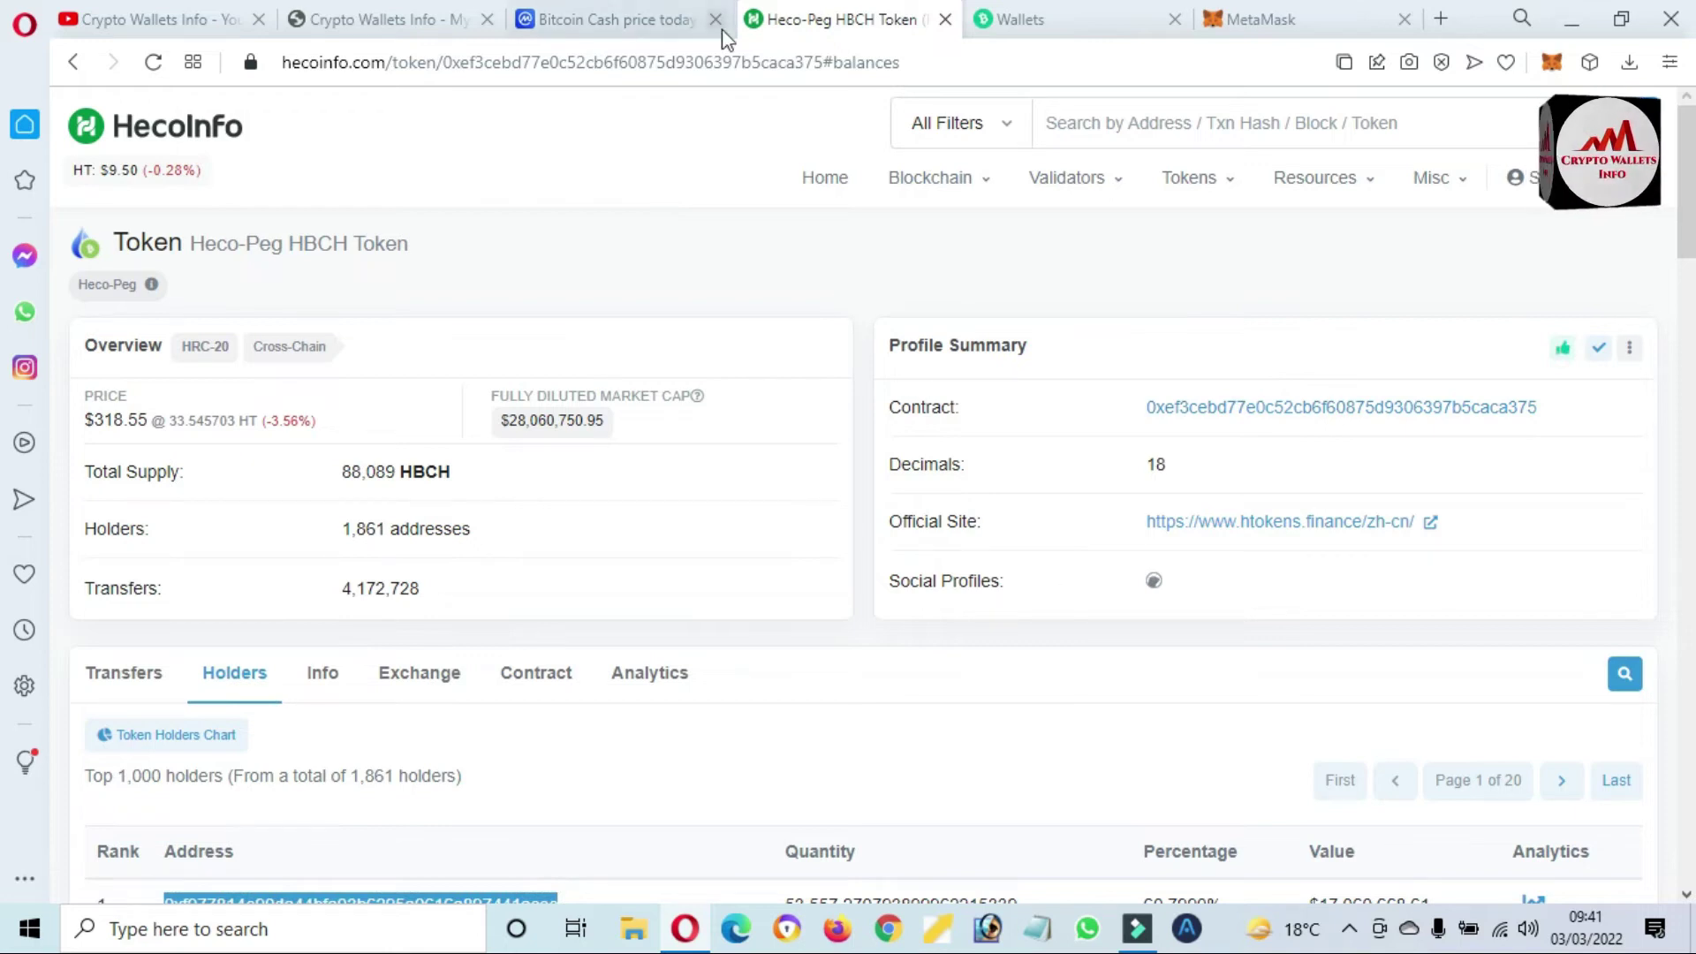
Paste the HBCH contract address as a custom token in MetaMask and import it, showing 0 HBCH.
click(1279, 21)
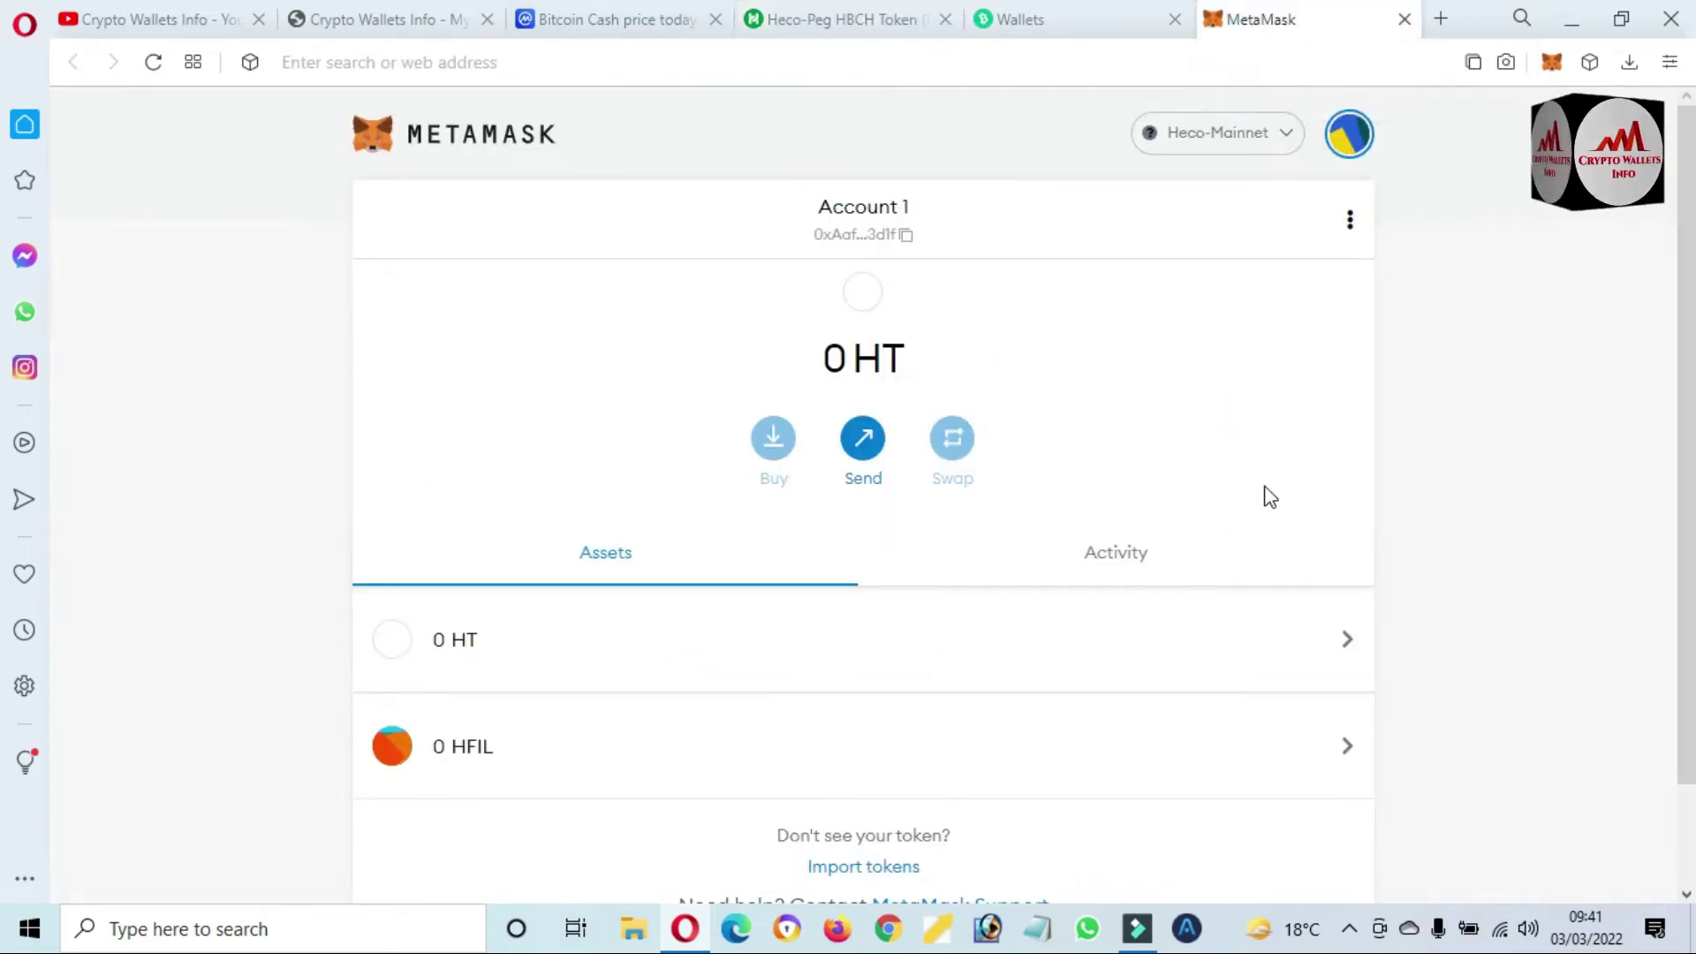
scroll(1413, 530, down, 2)
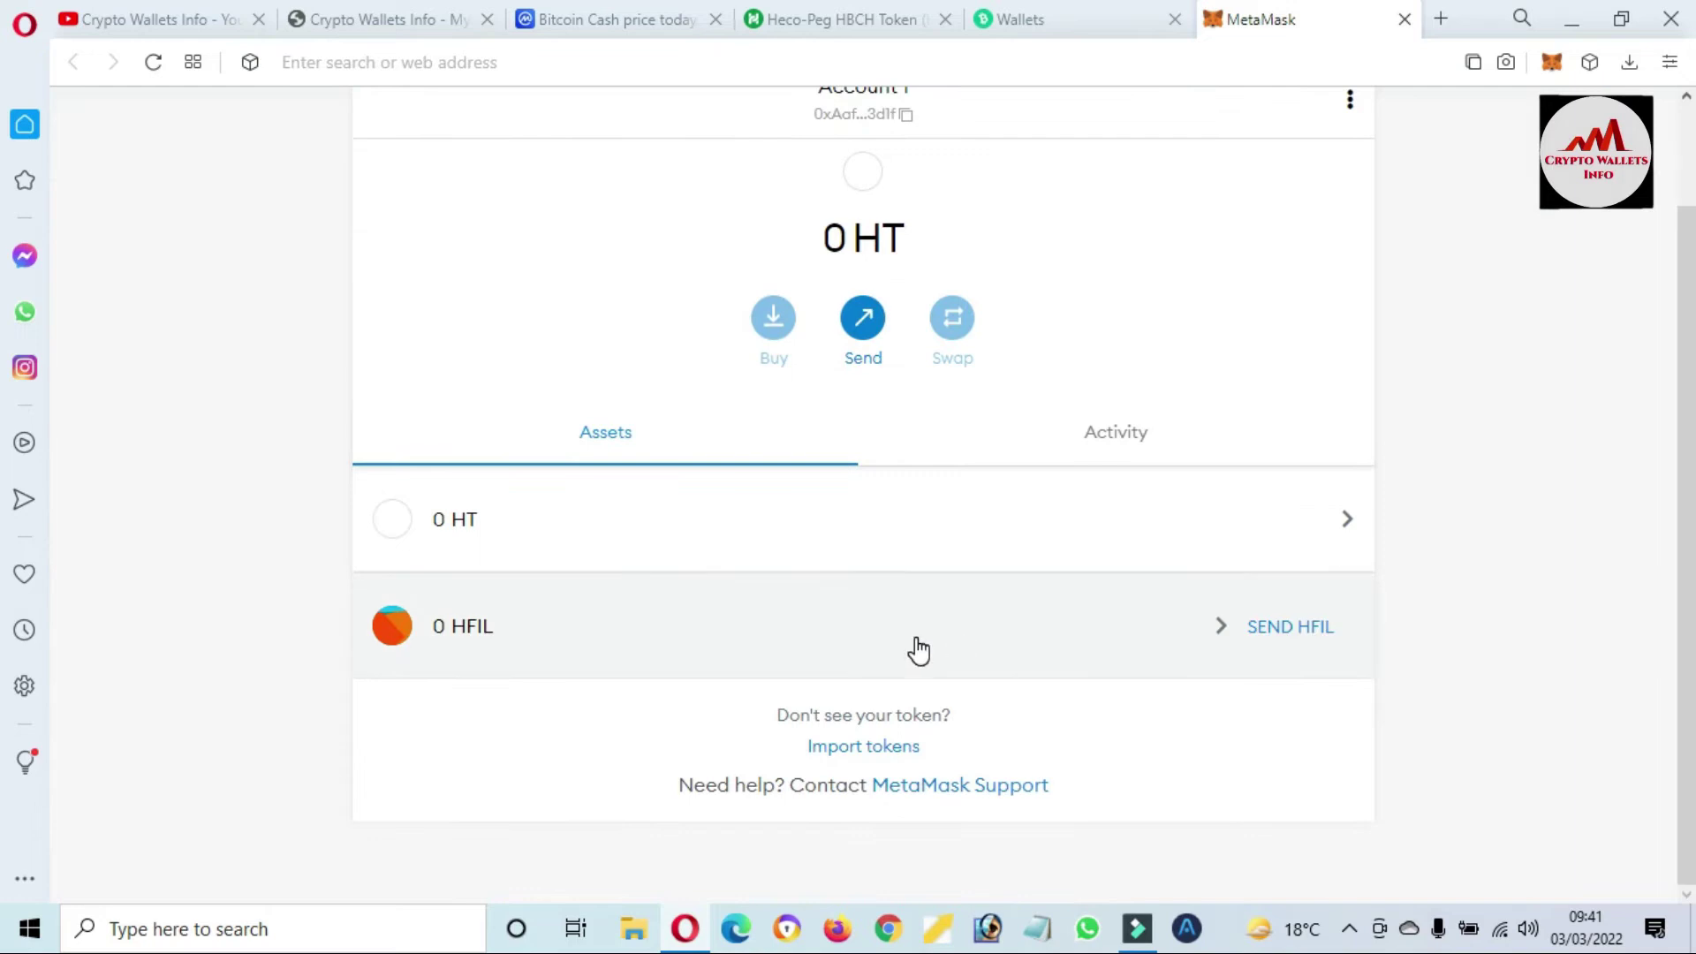
drag(927, 760, 807, 757)
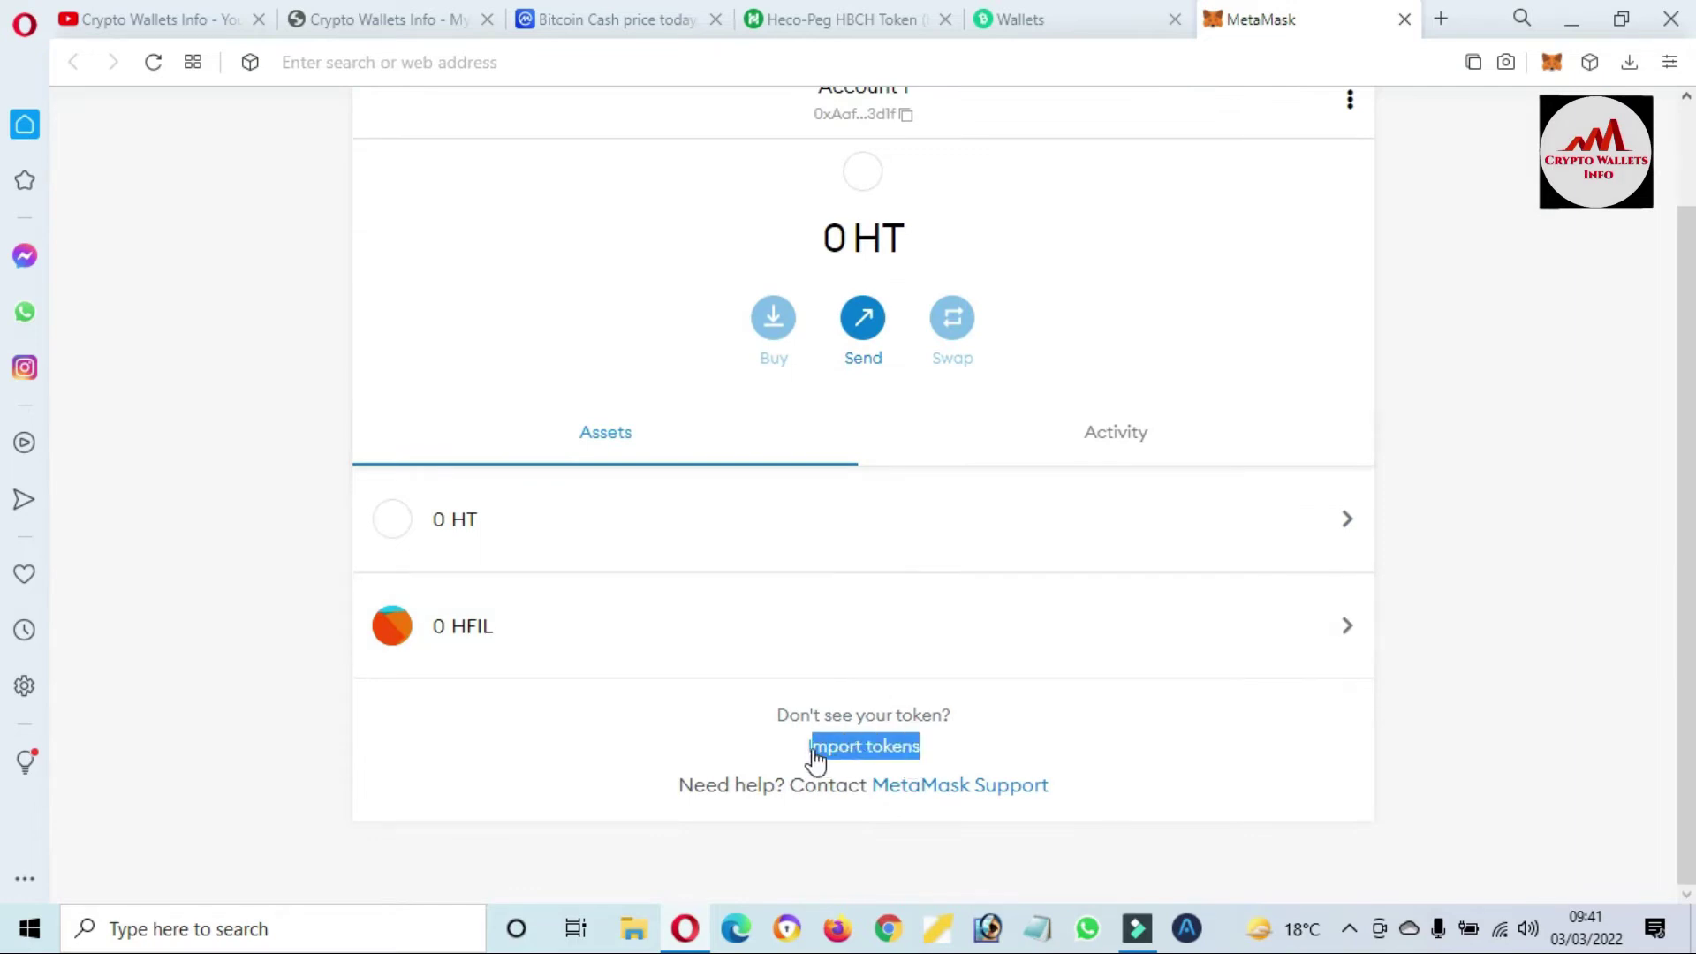
click(963, 768)
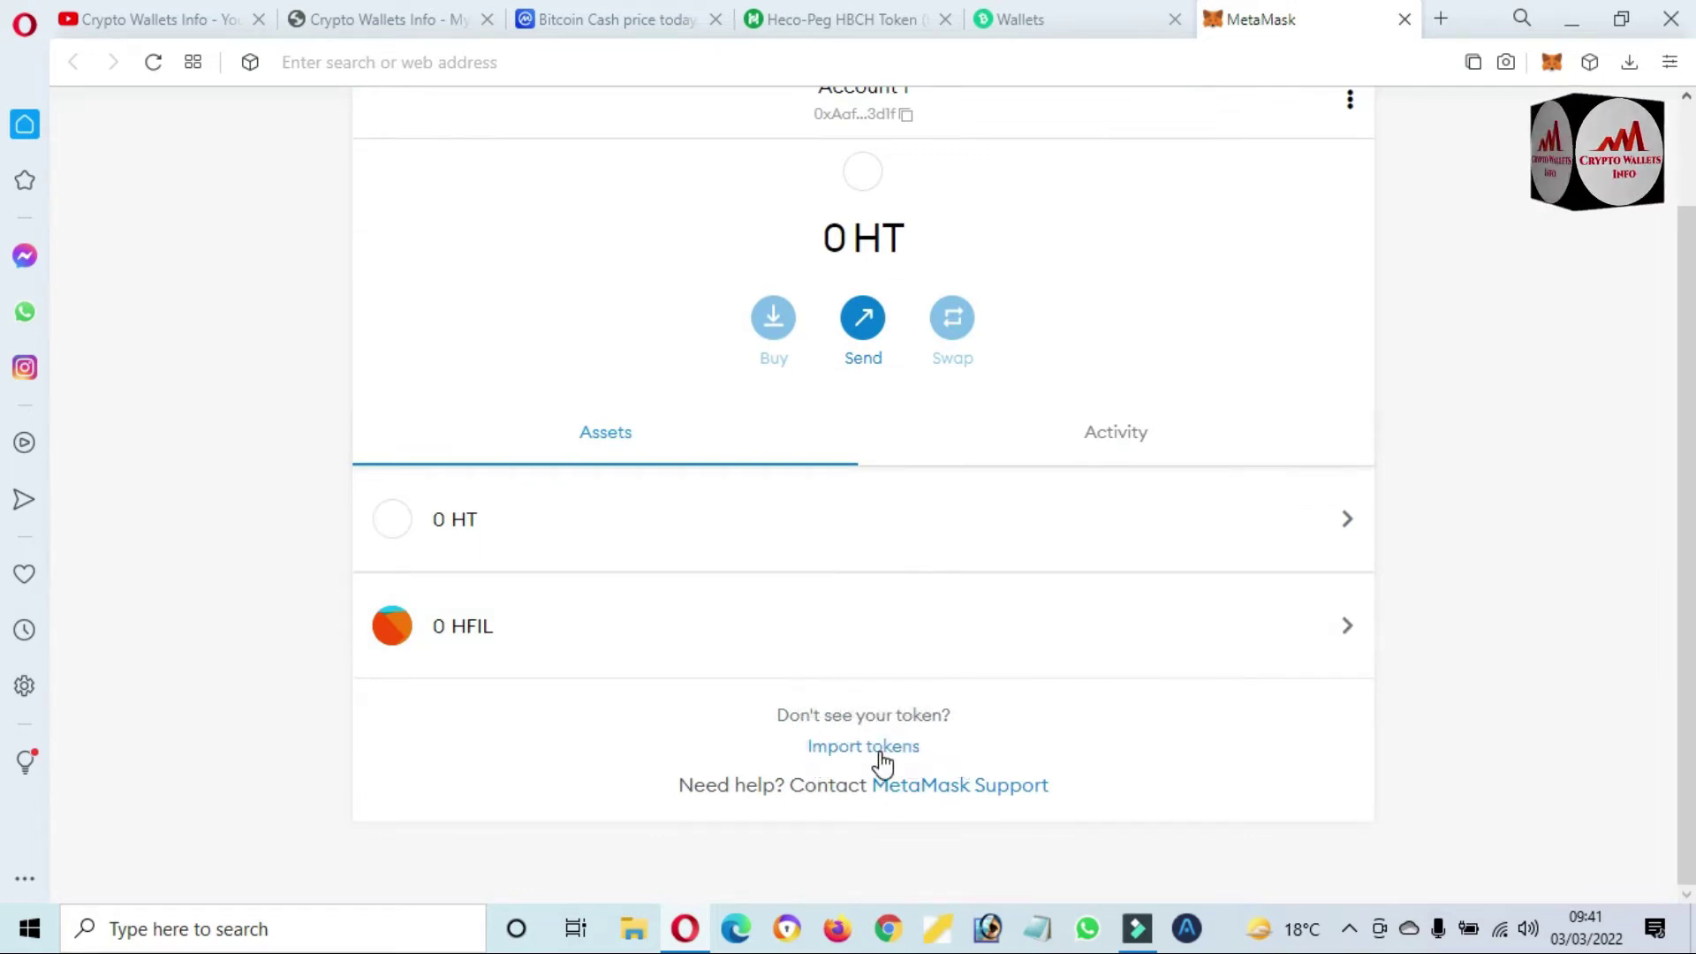
click(875, 751)
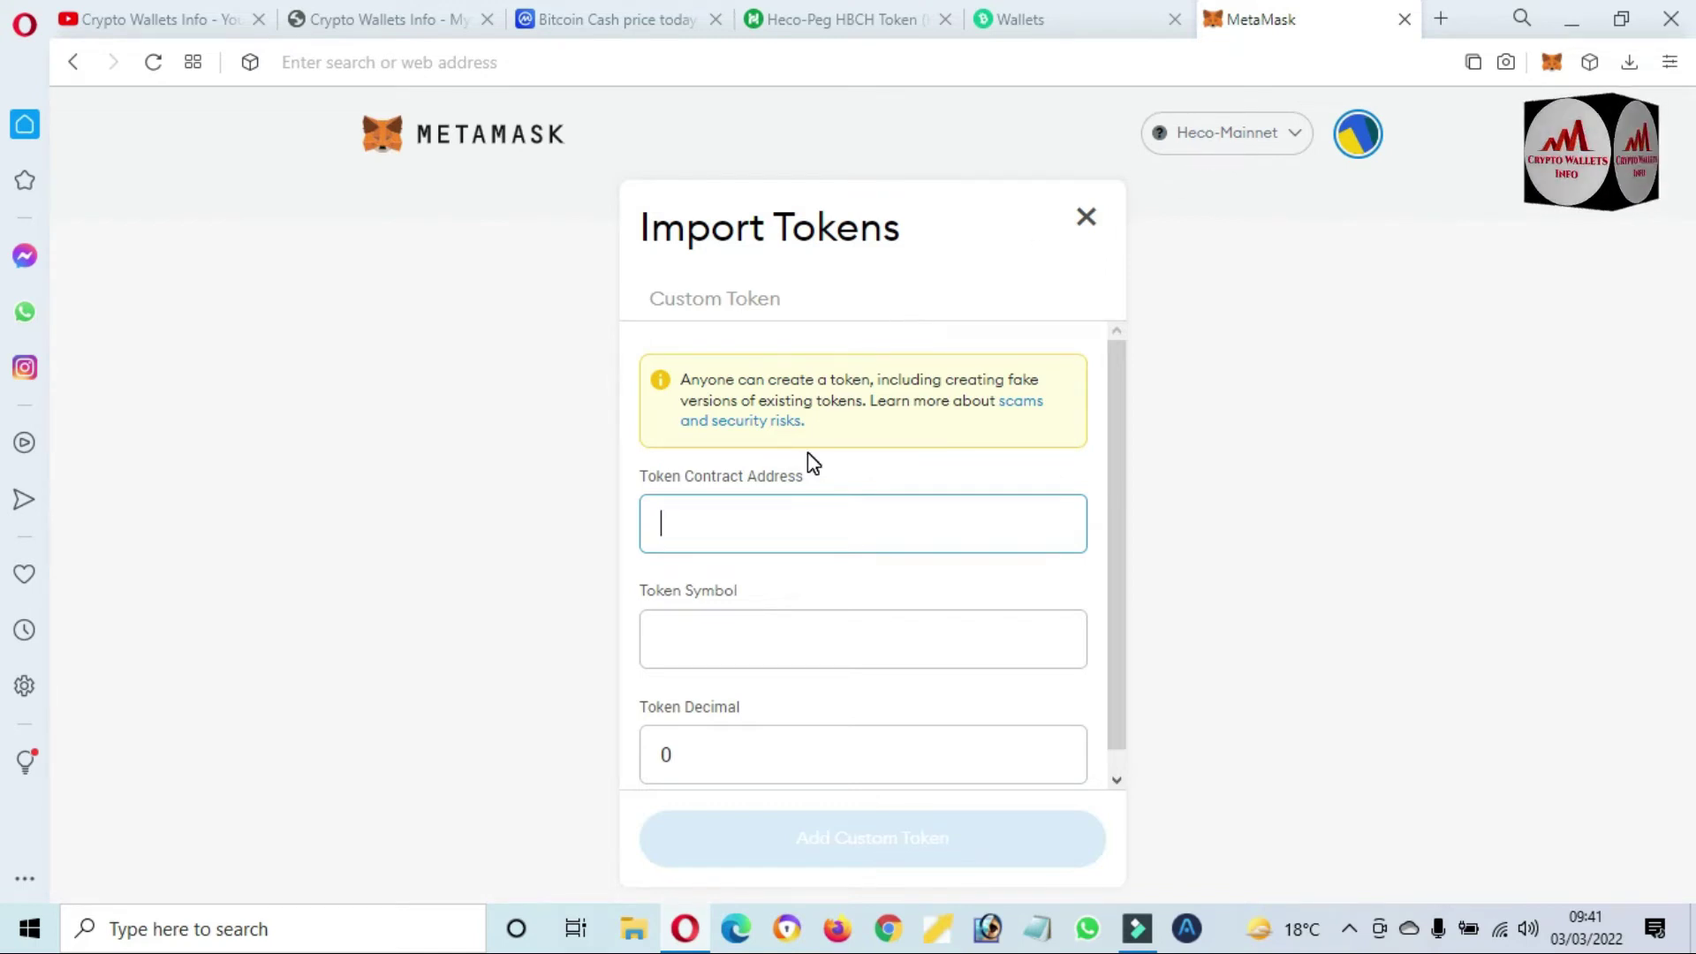
key(ctrl+v)
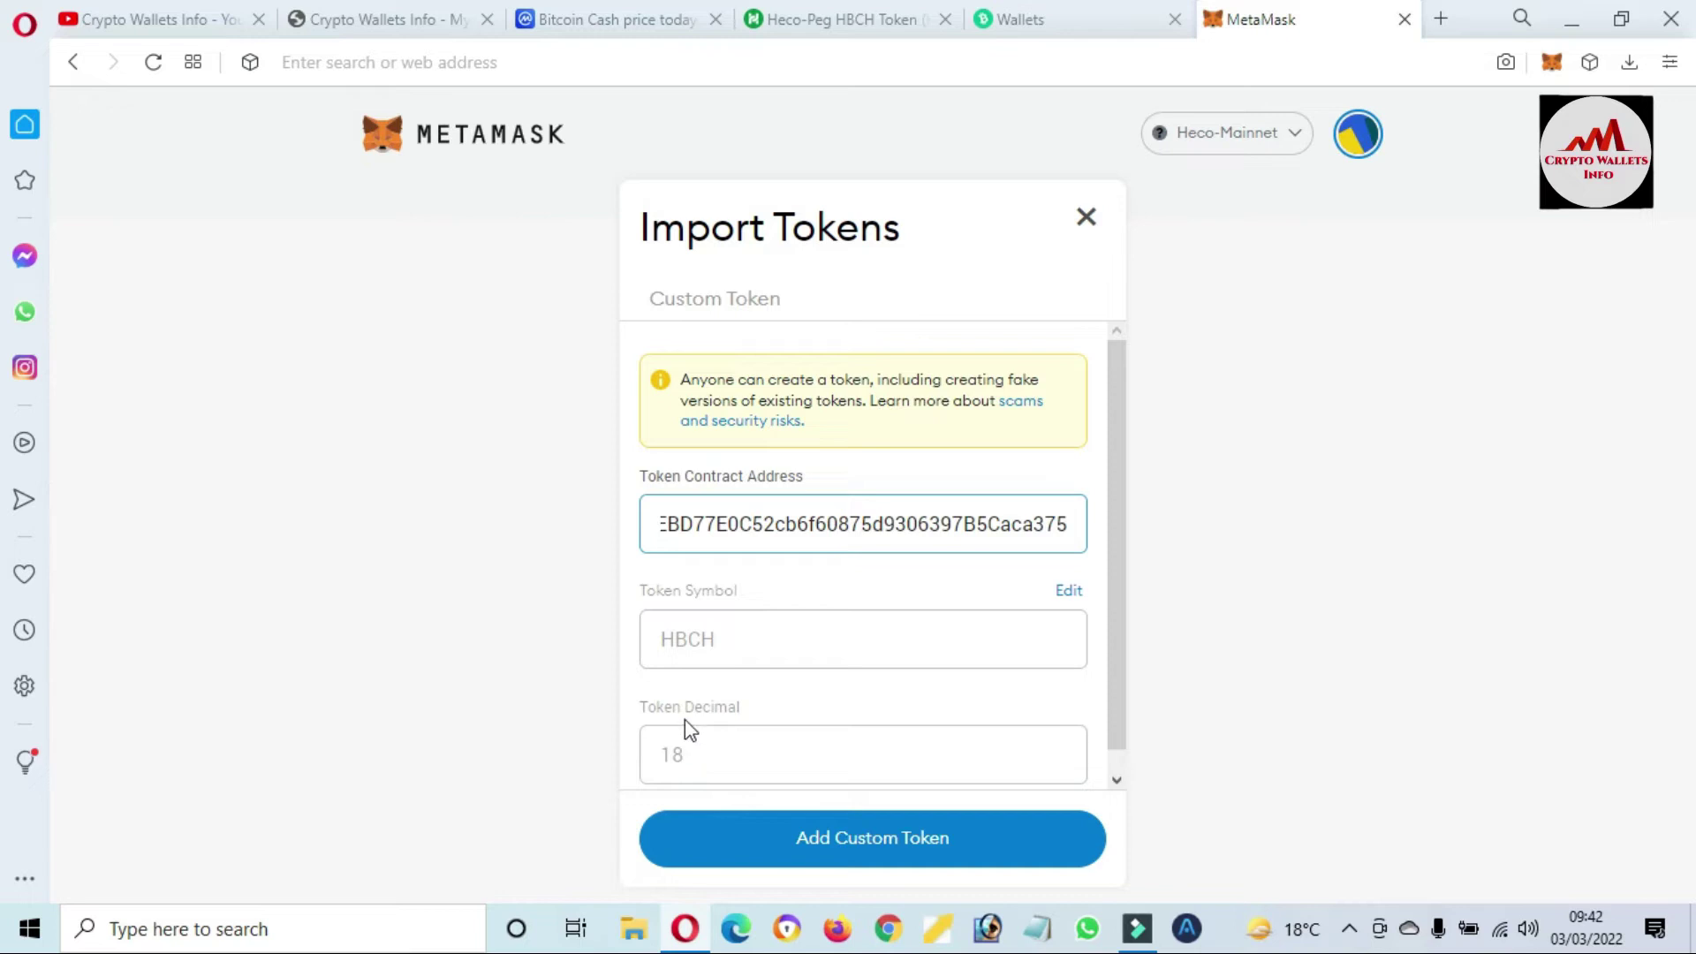
click(883, 848)
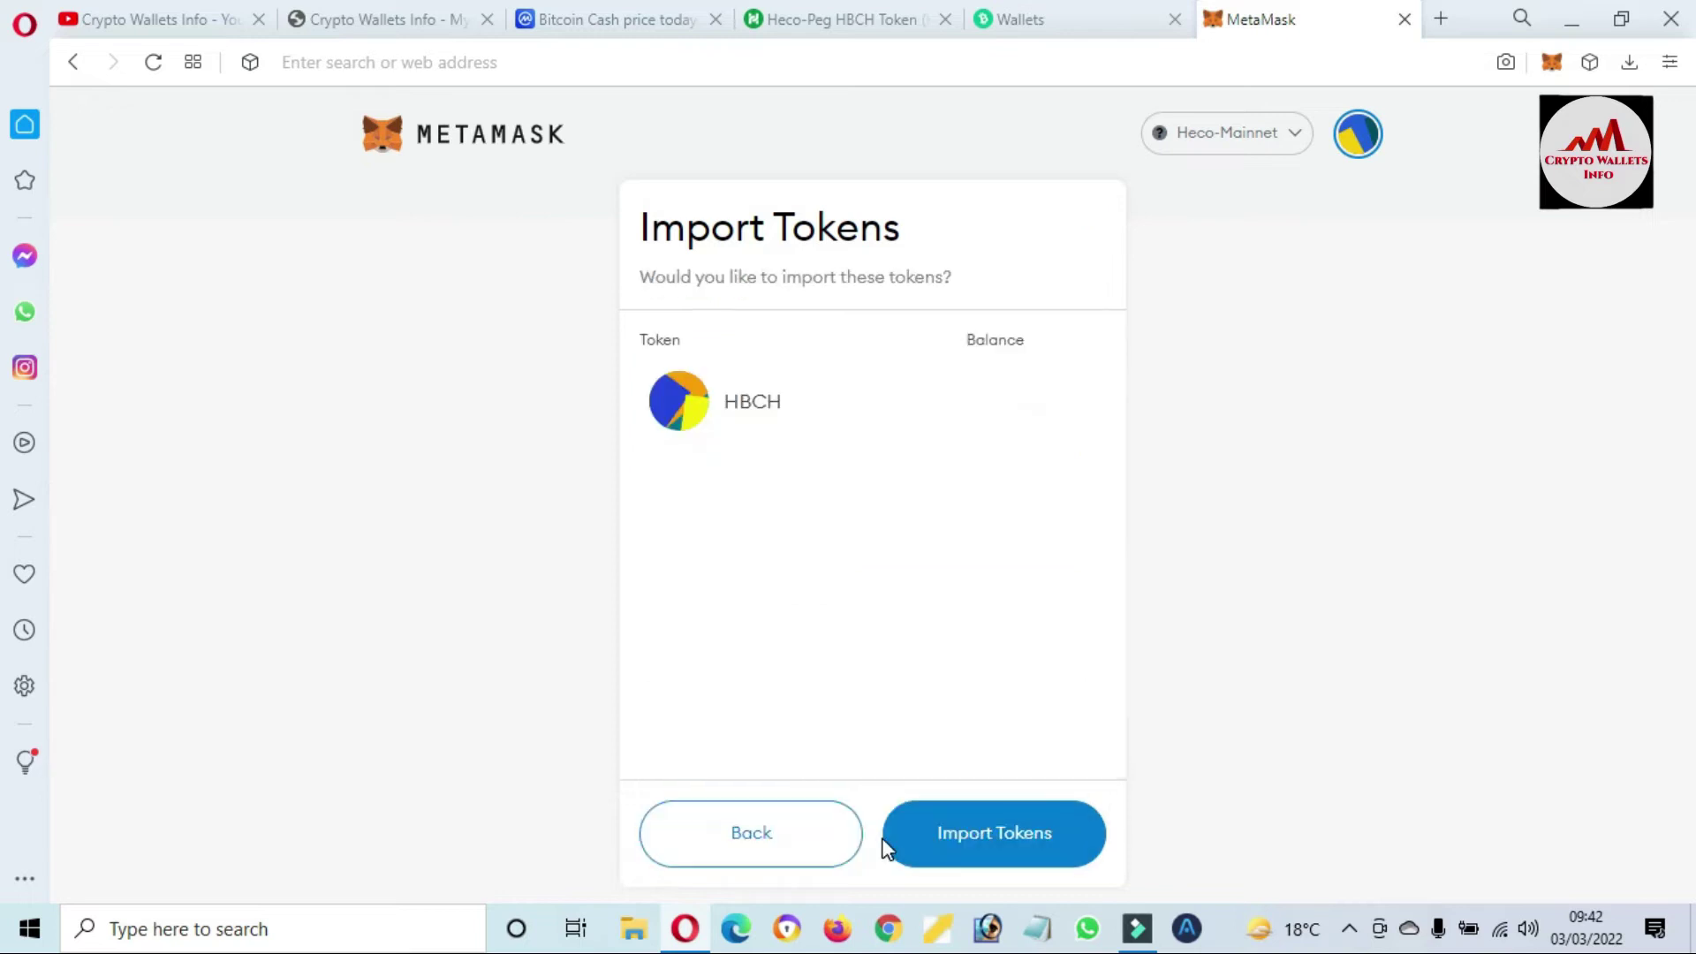
click(1013, 846)
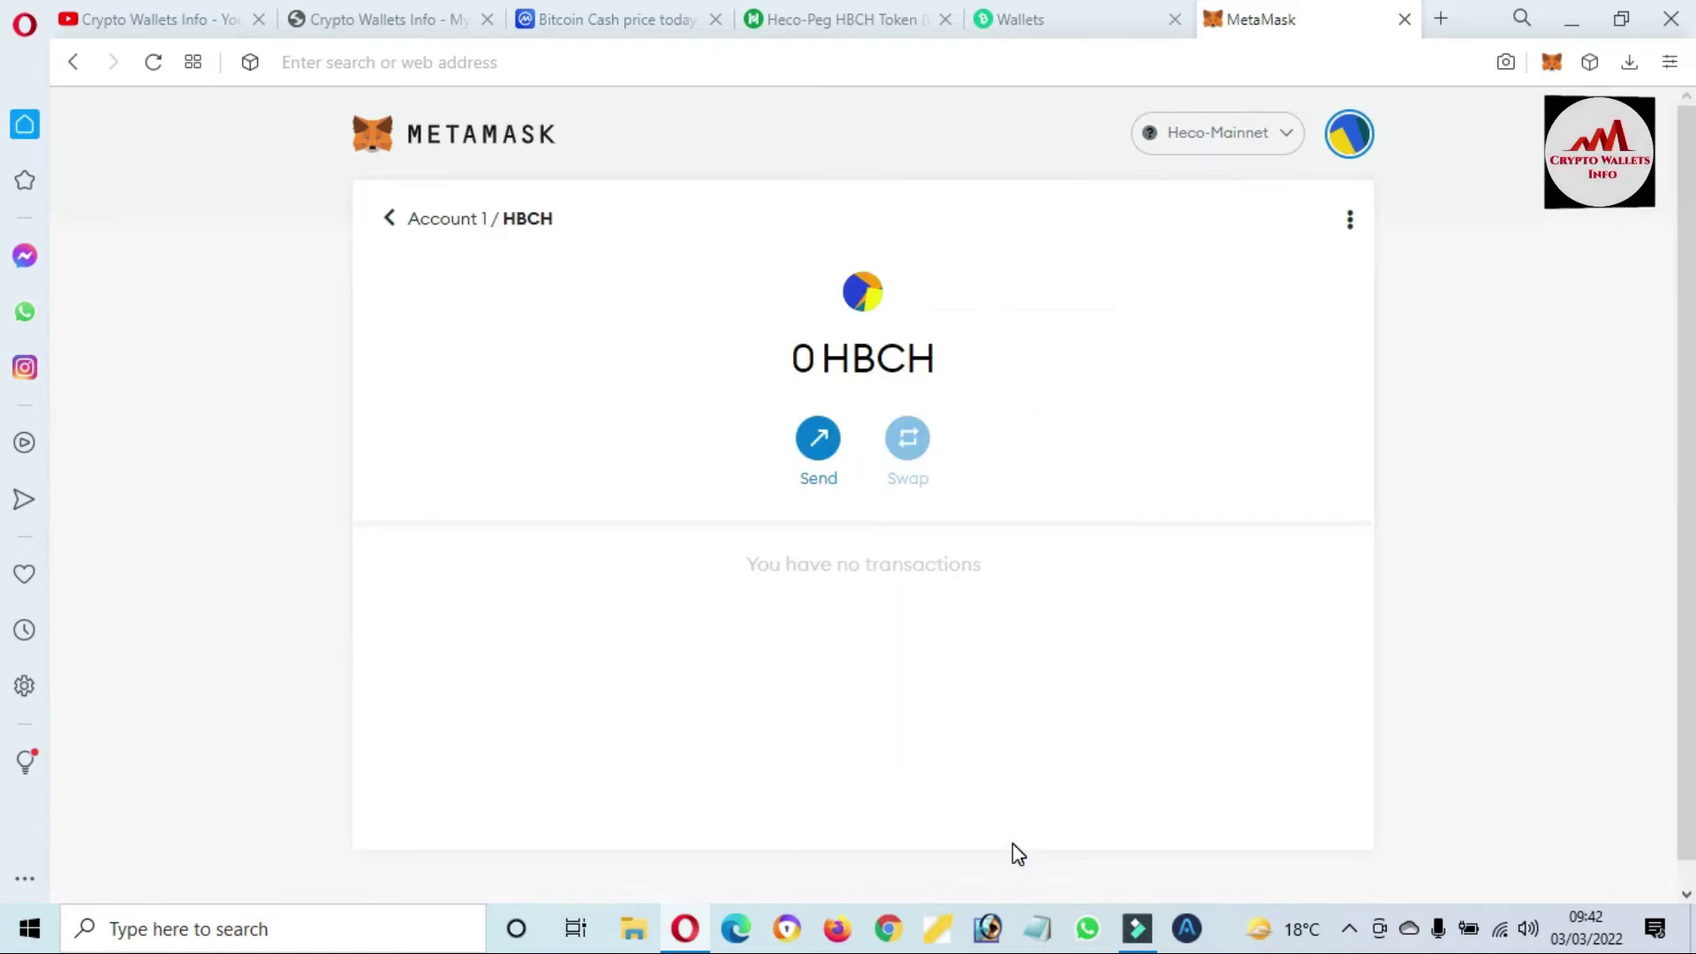
click(430, 226)
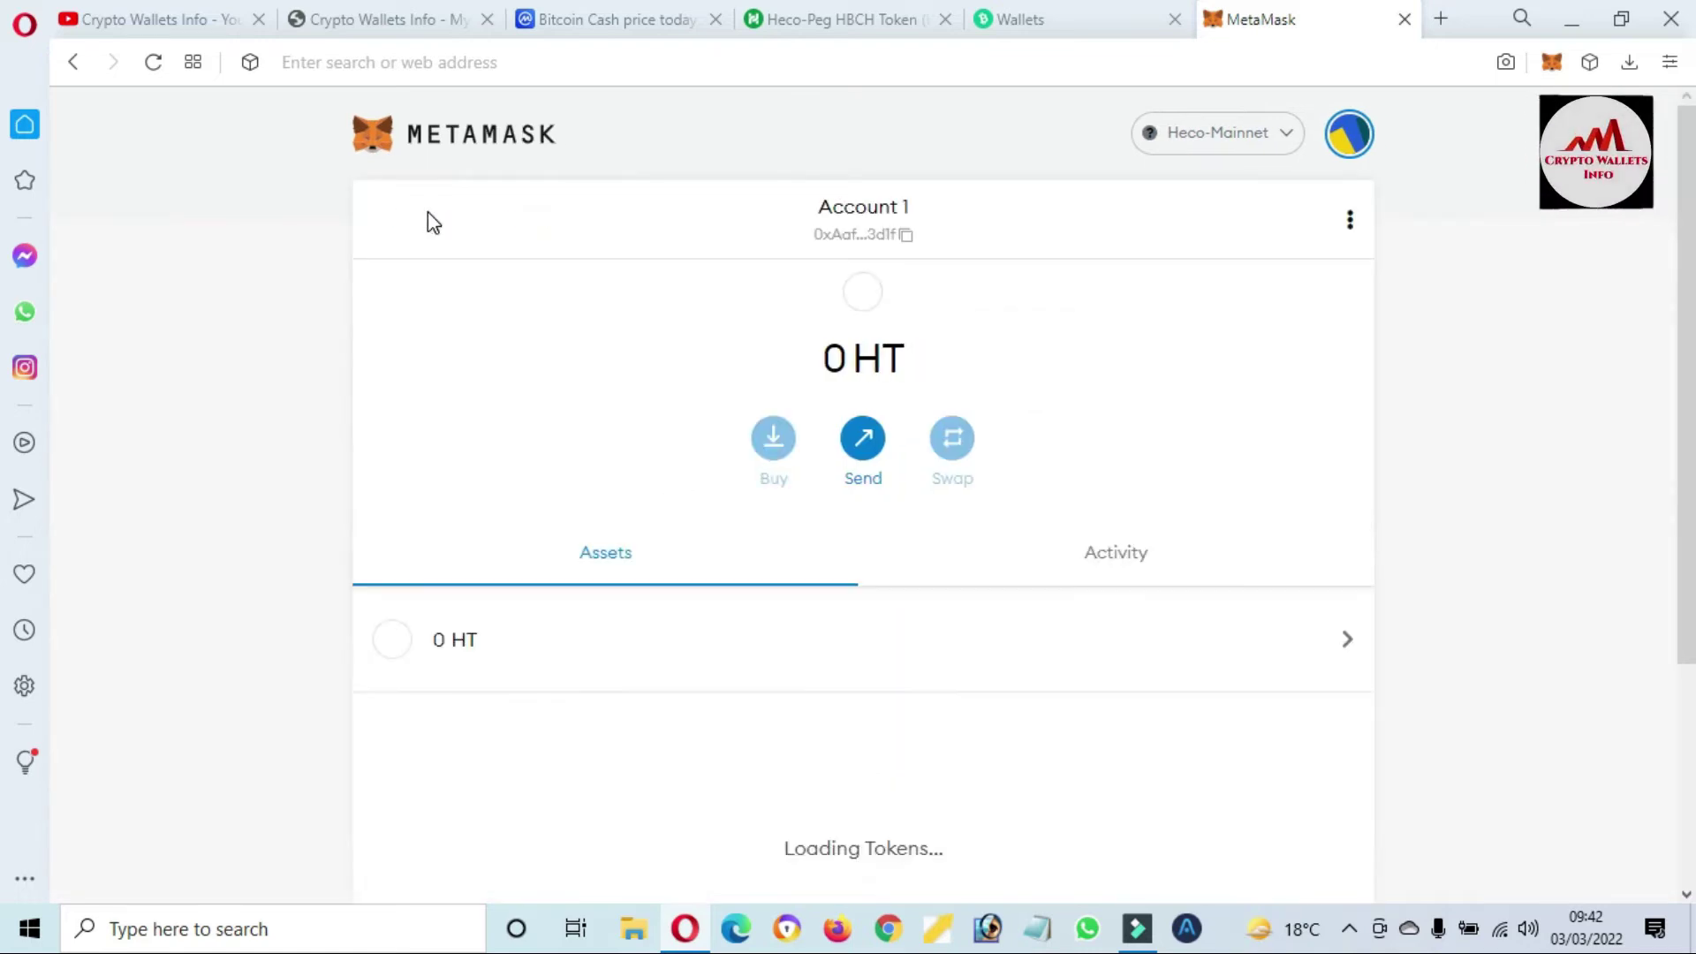
scroll(1692, 635, down, 3)
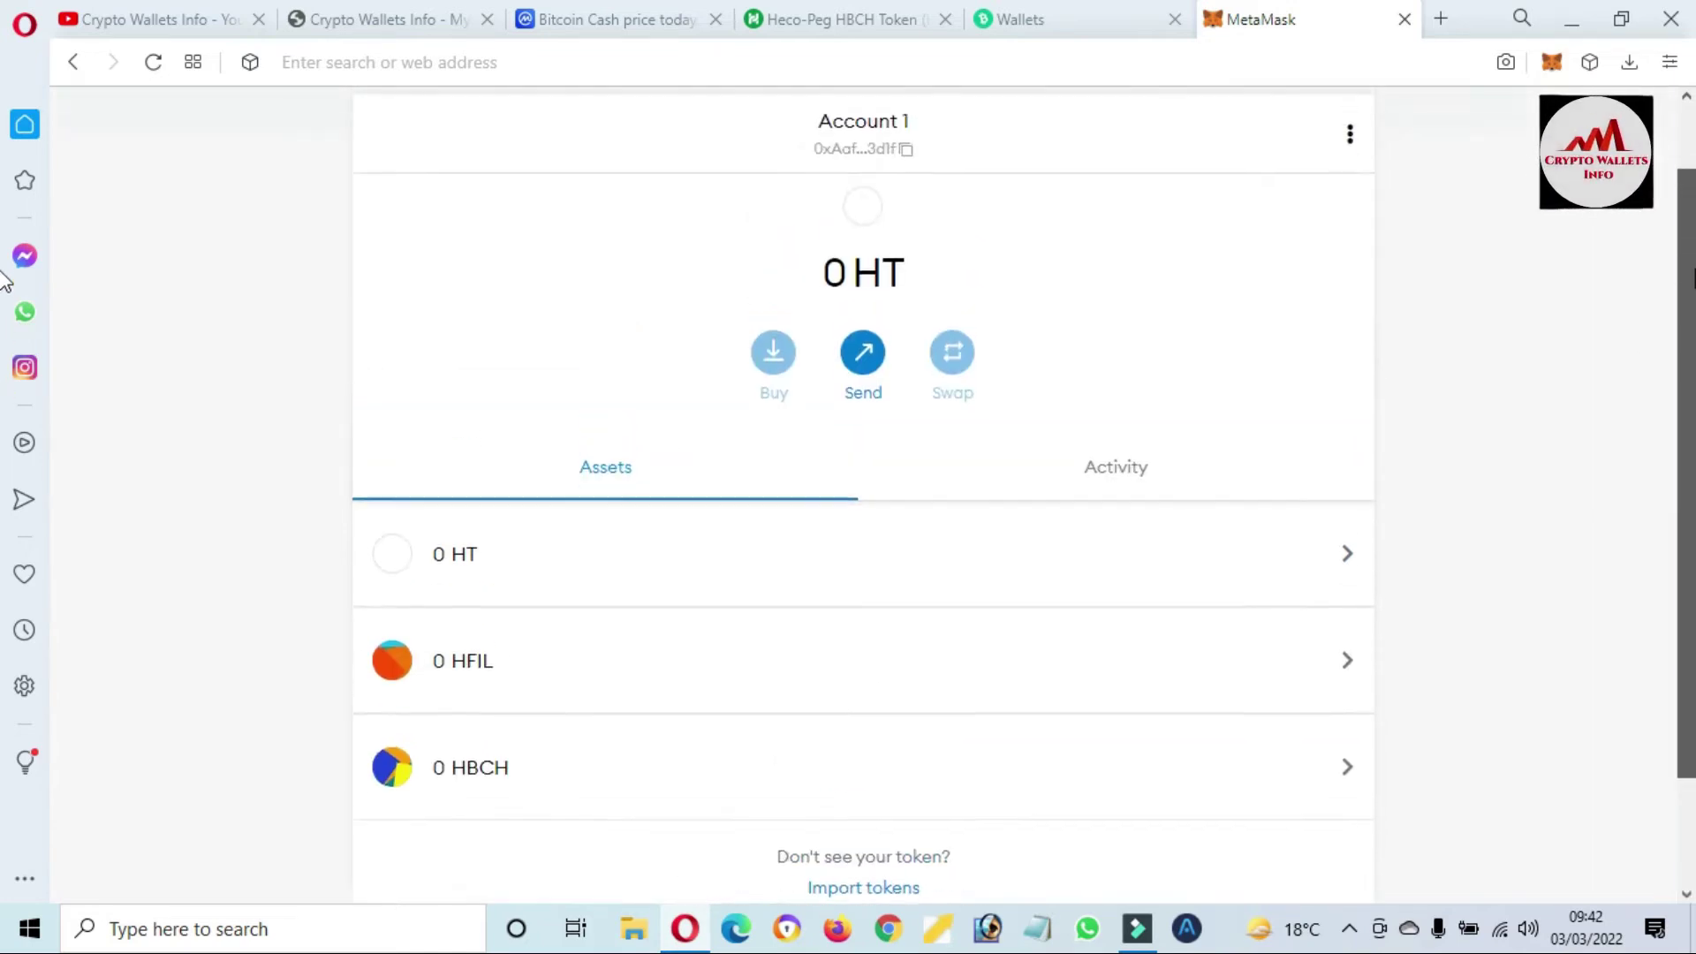
click(689, 651)
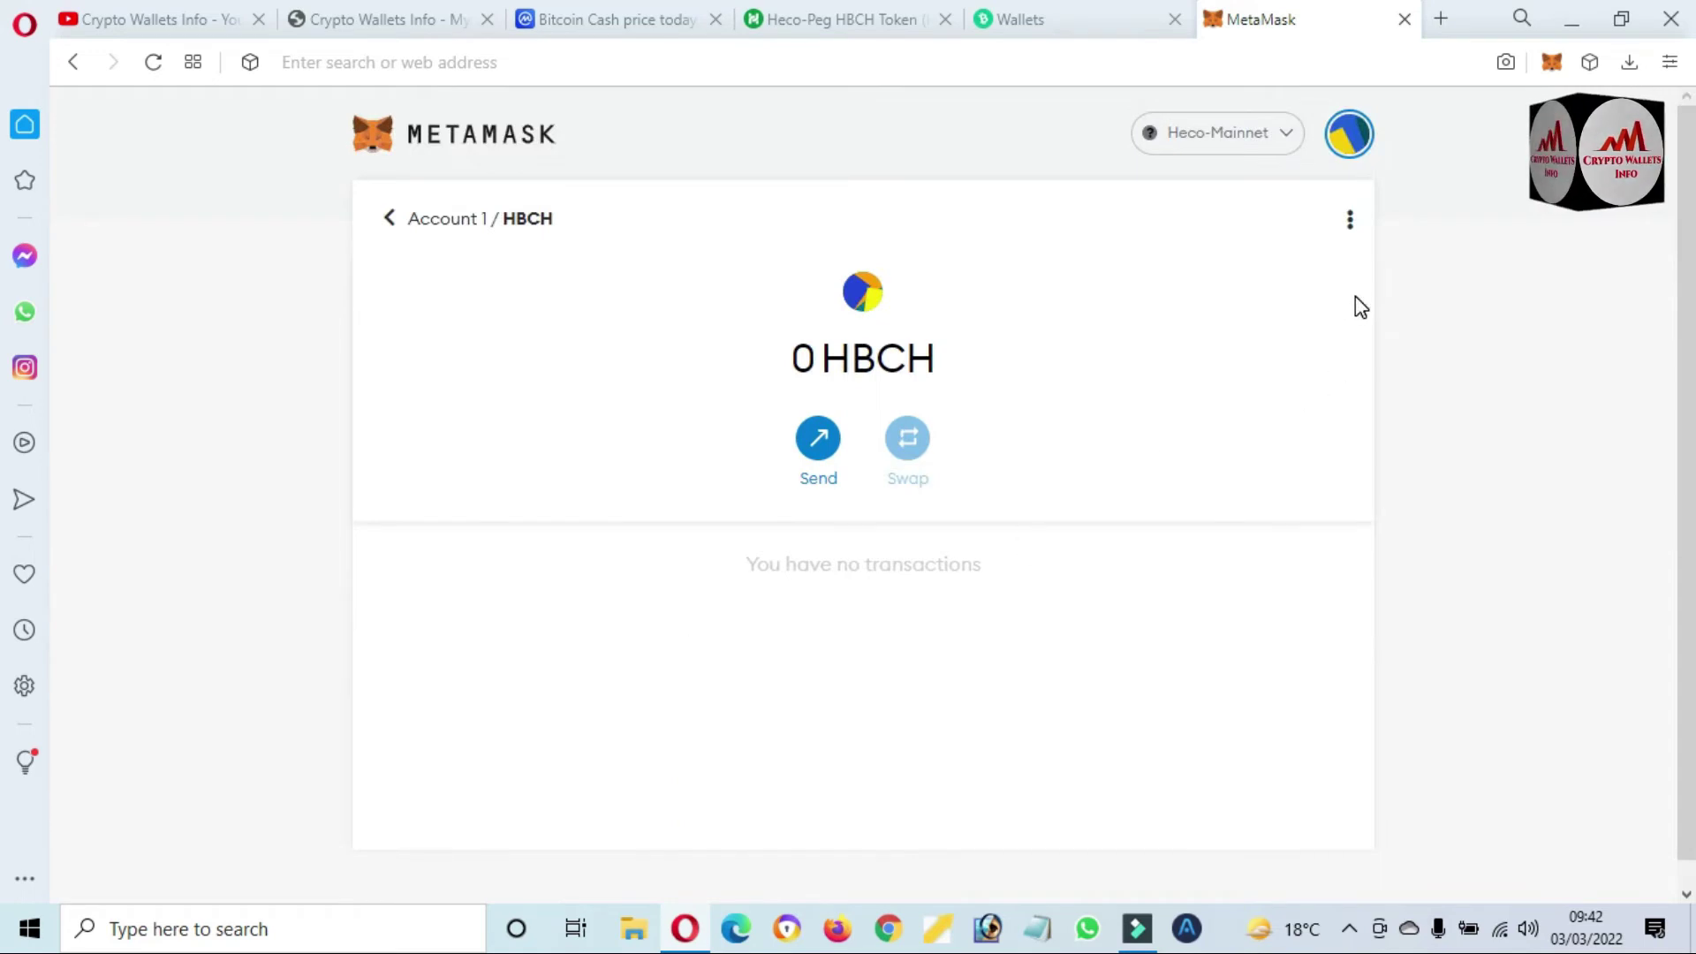
Copy Account 1's address from Account details and open the Export Private Key form.
click(1350, 225)
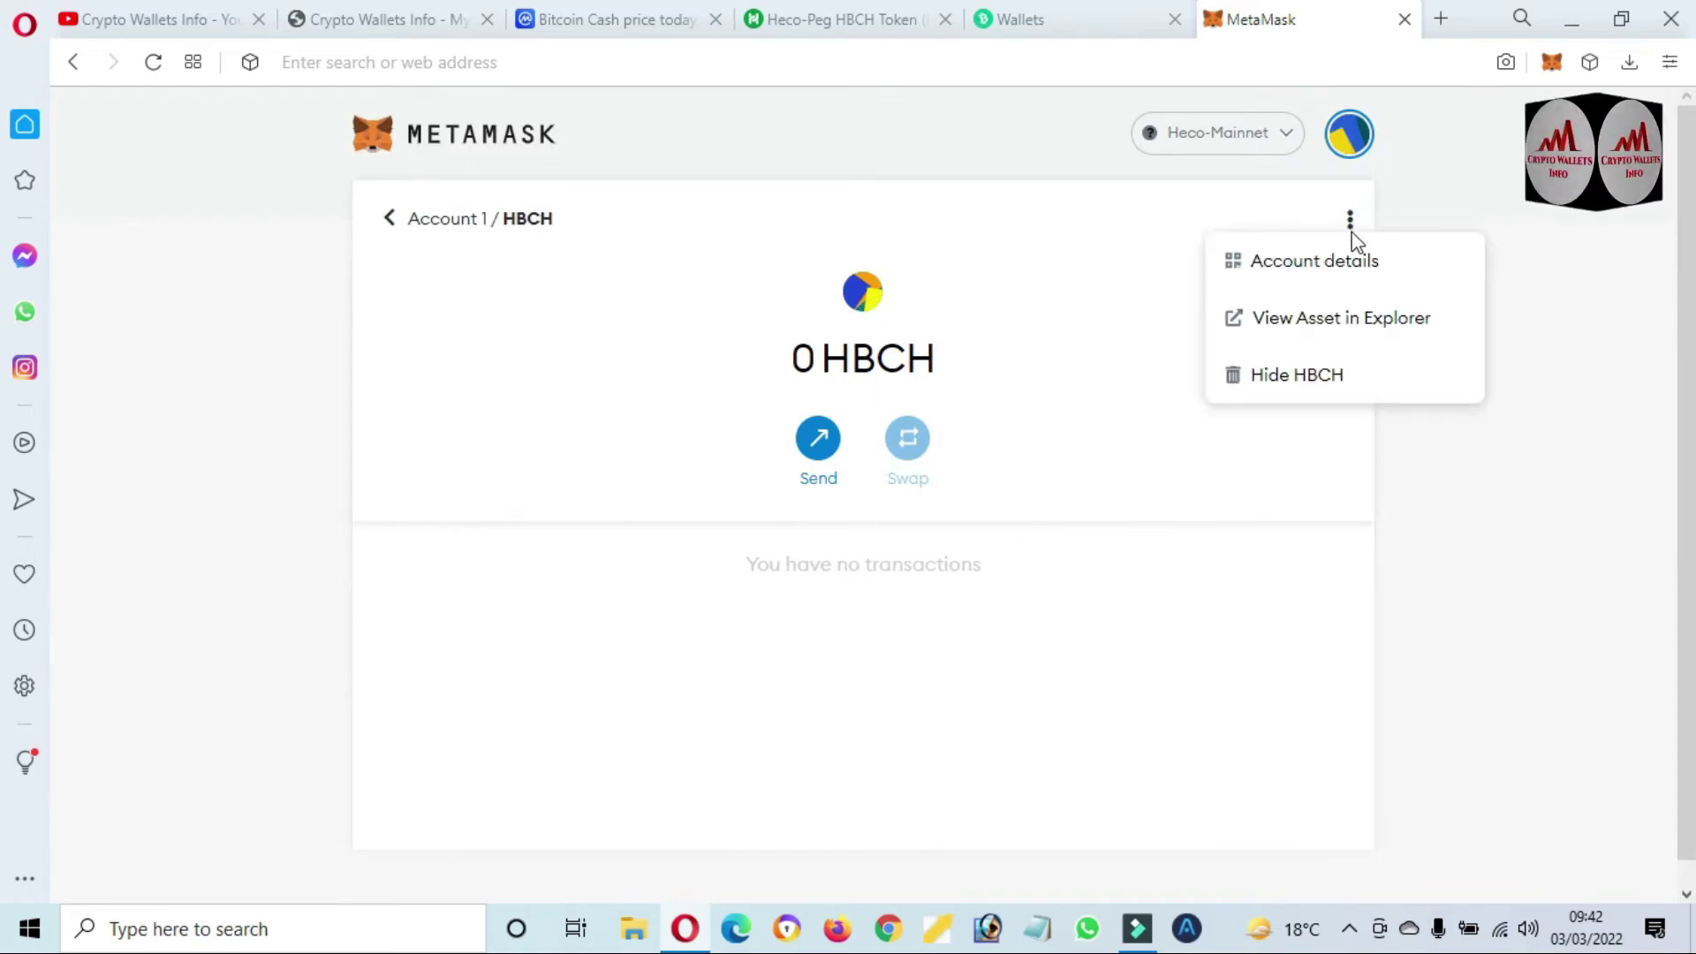
click(1332, 273)
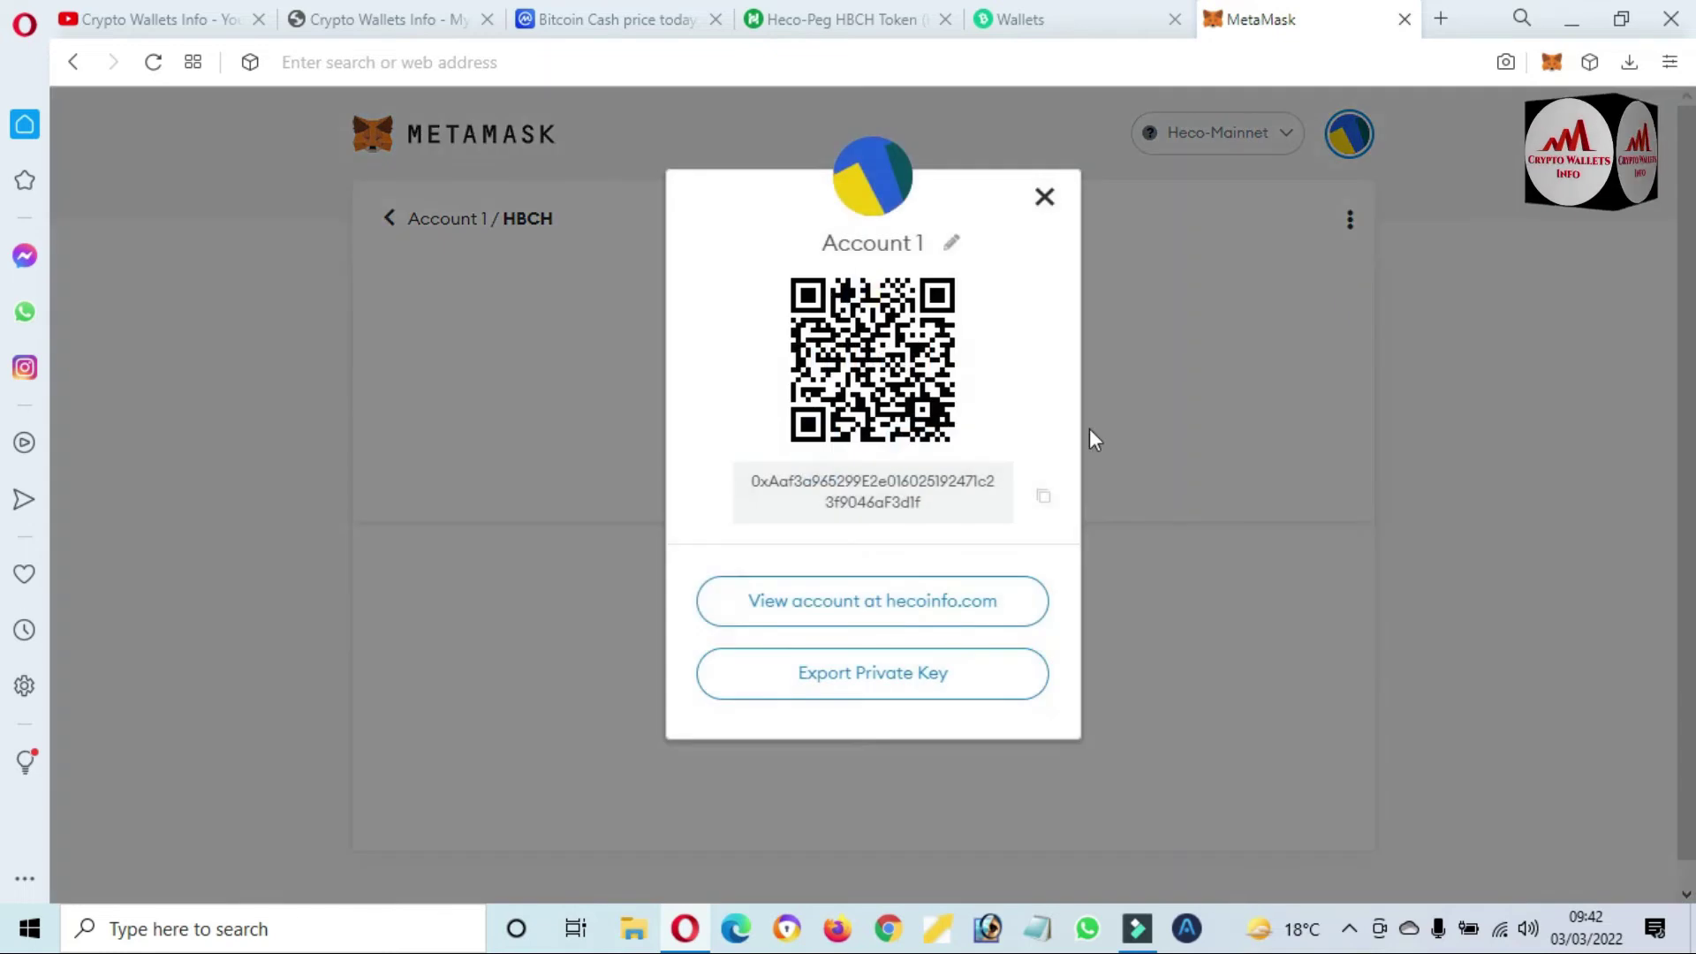
drag(935, 511, 736, 493)
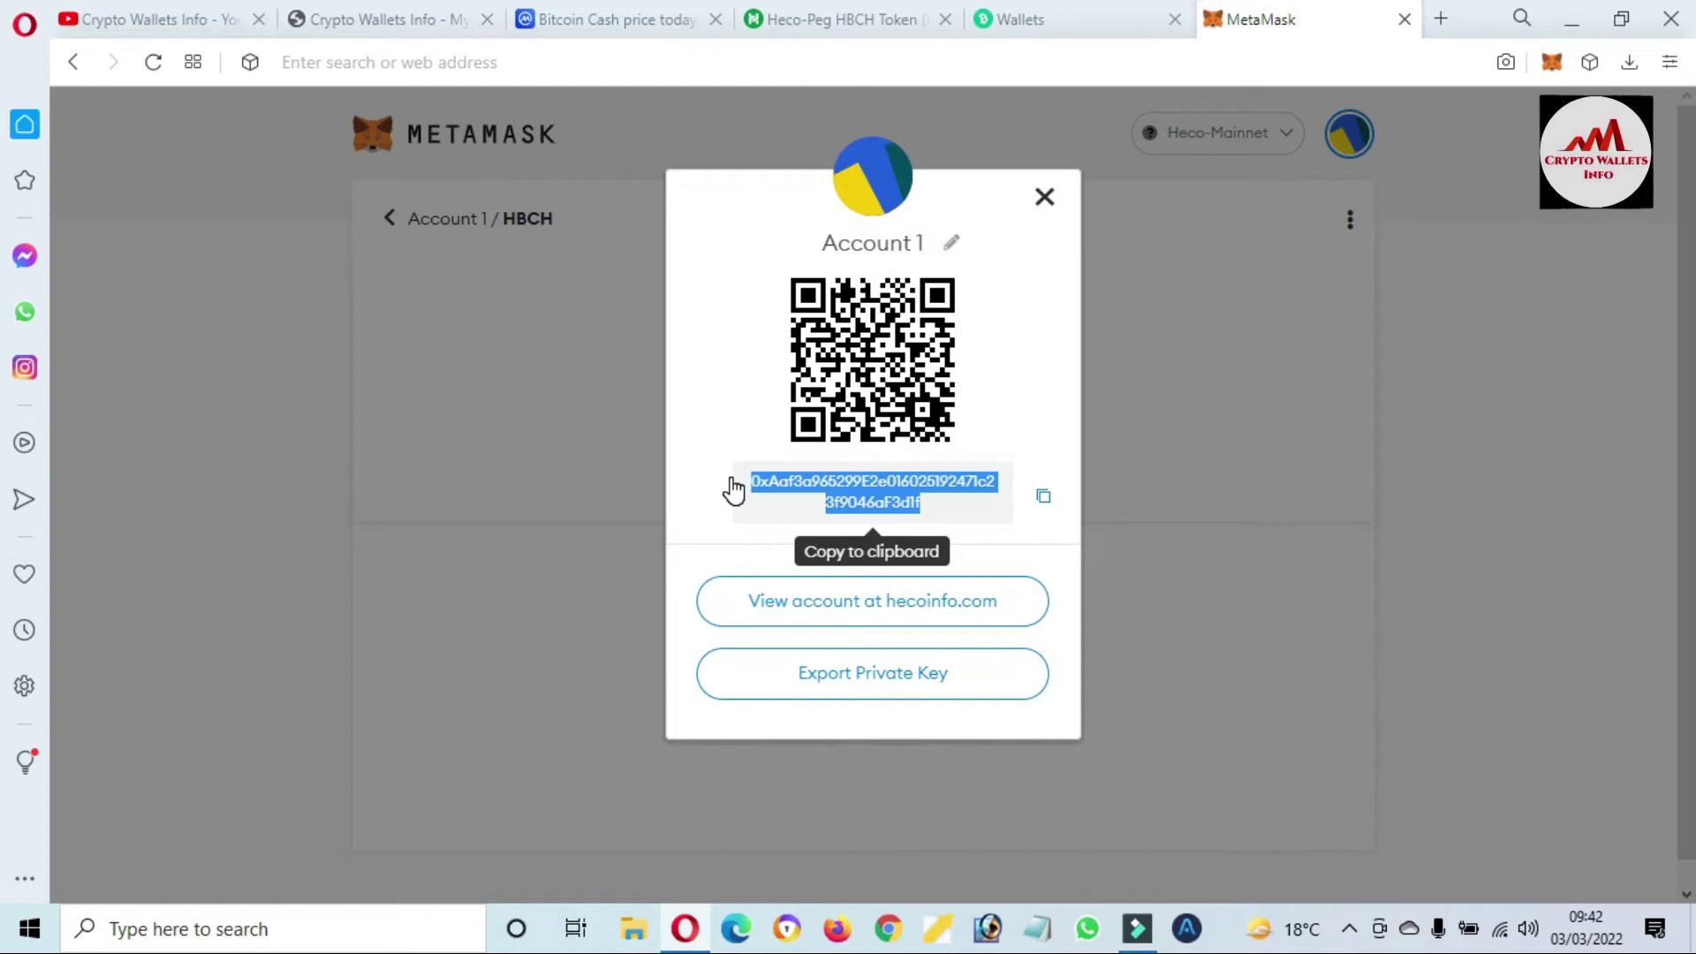
click(733, 489)
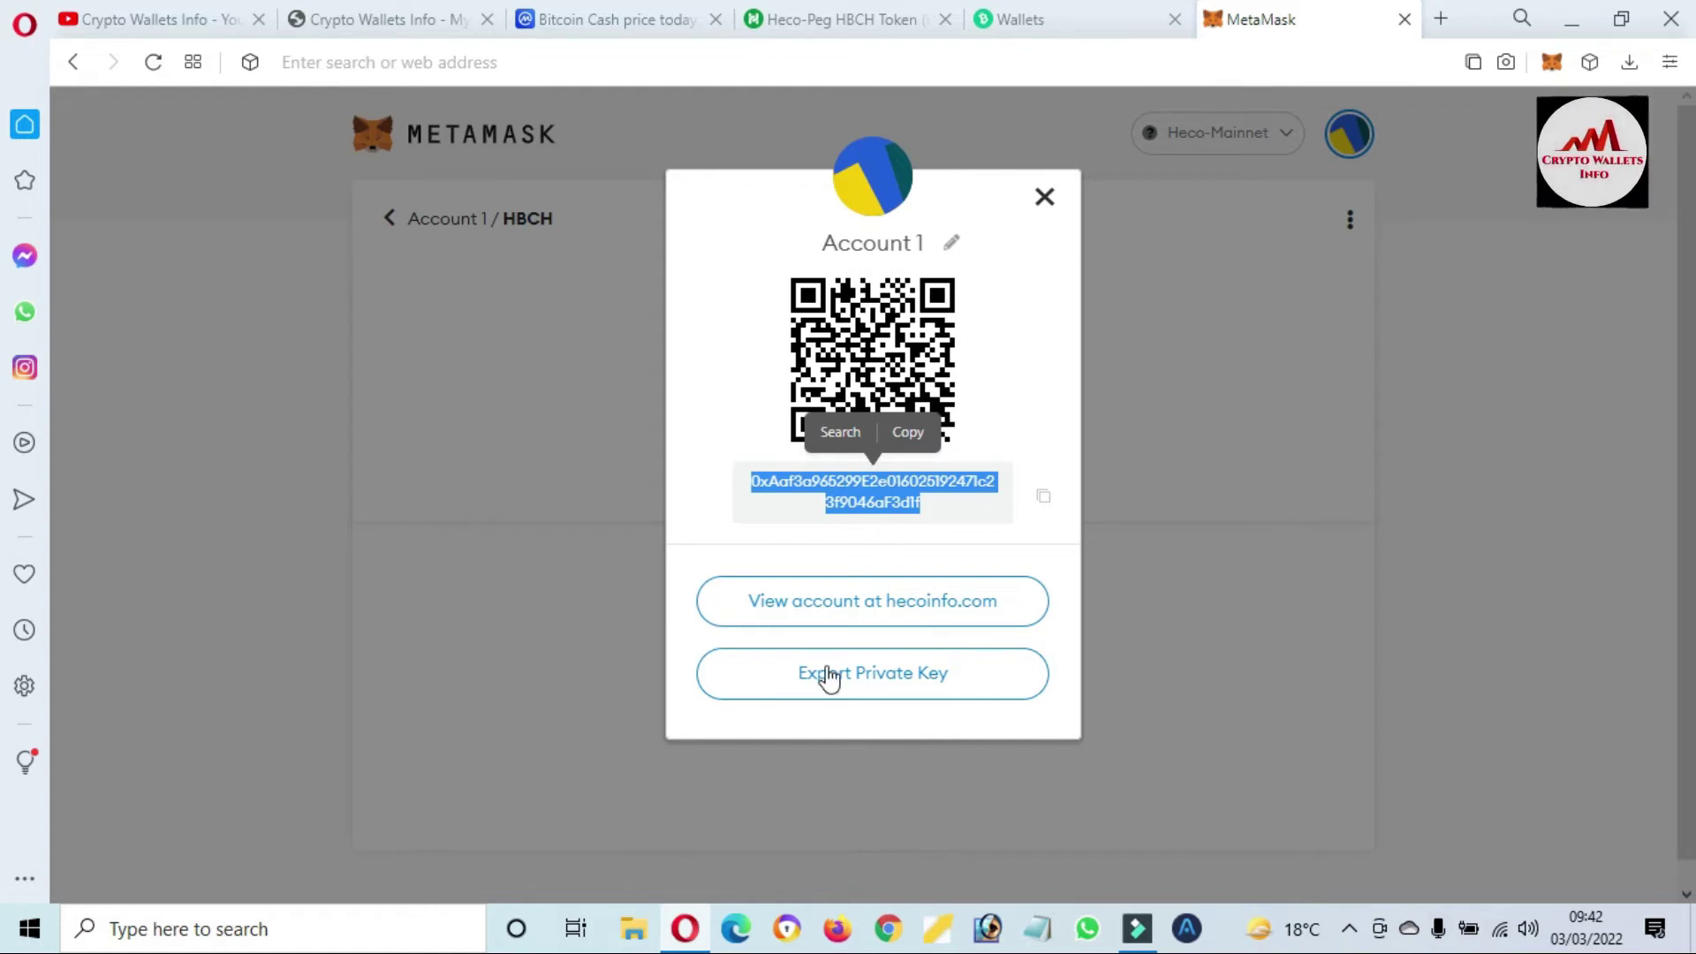
click(862, 676)
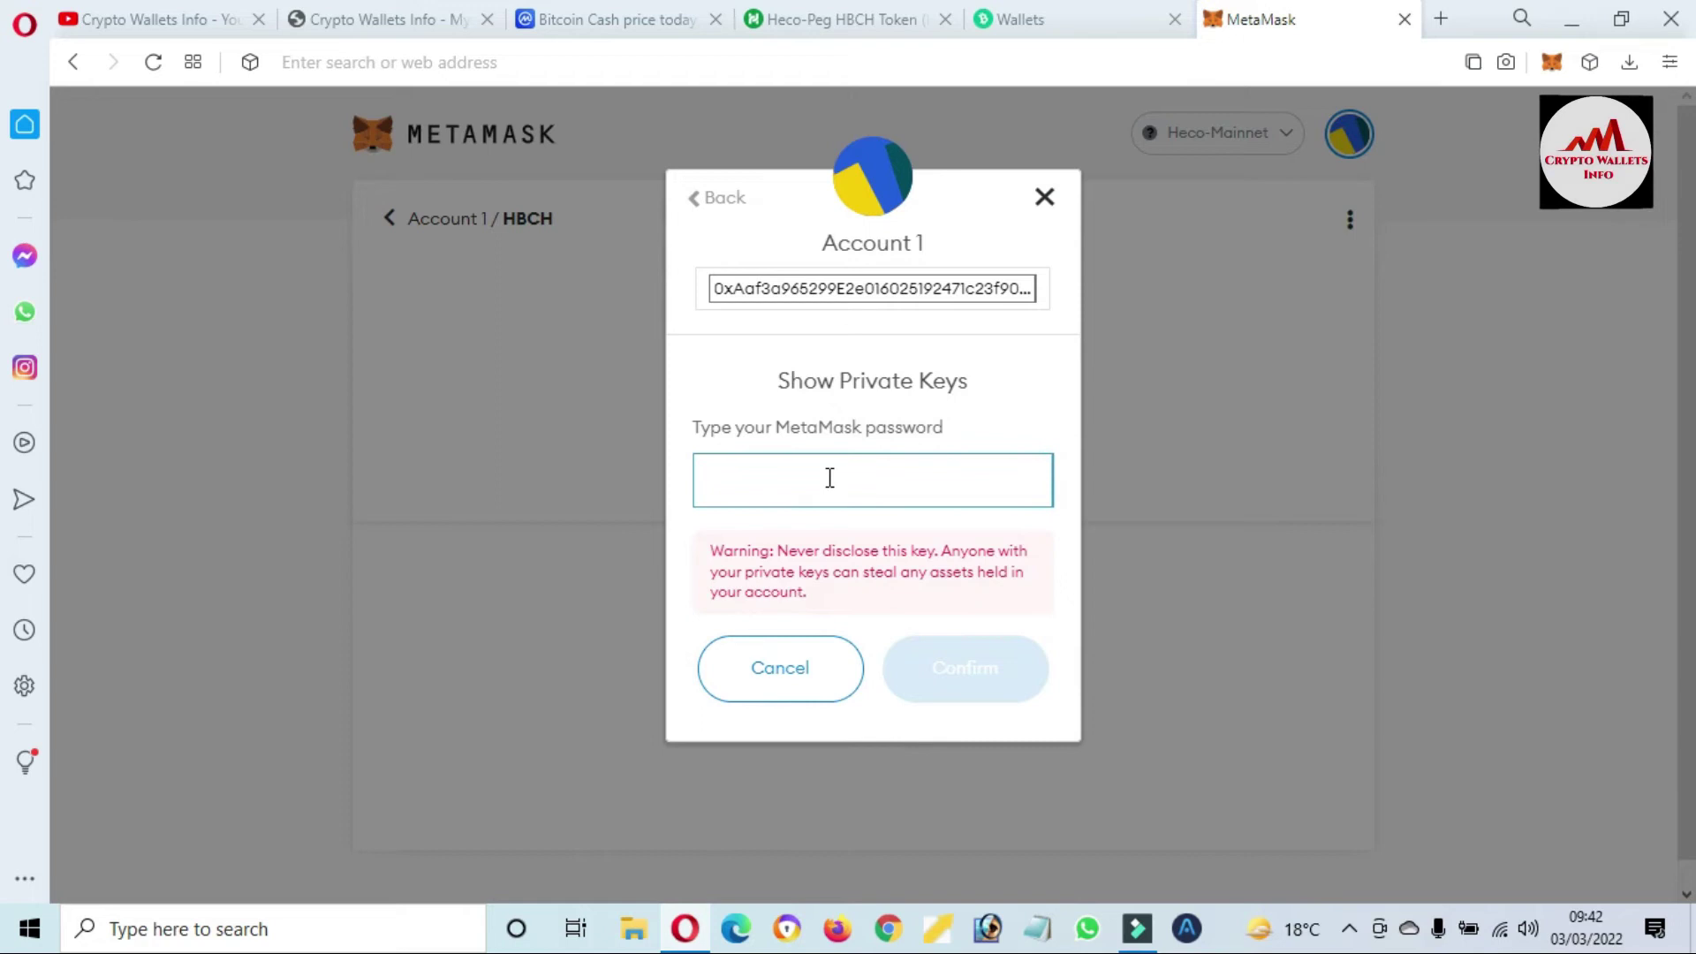
Enter the MetaMask password to reveal the account's private key, copy it, and close the dialog.
text(•)
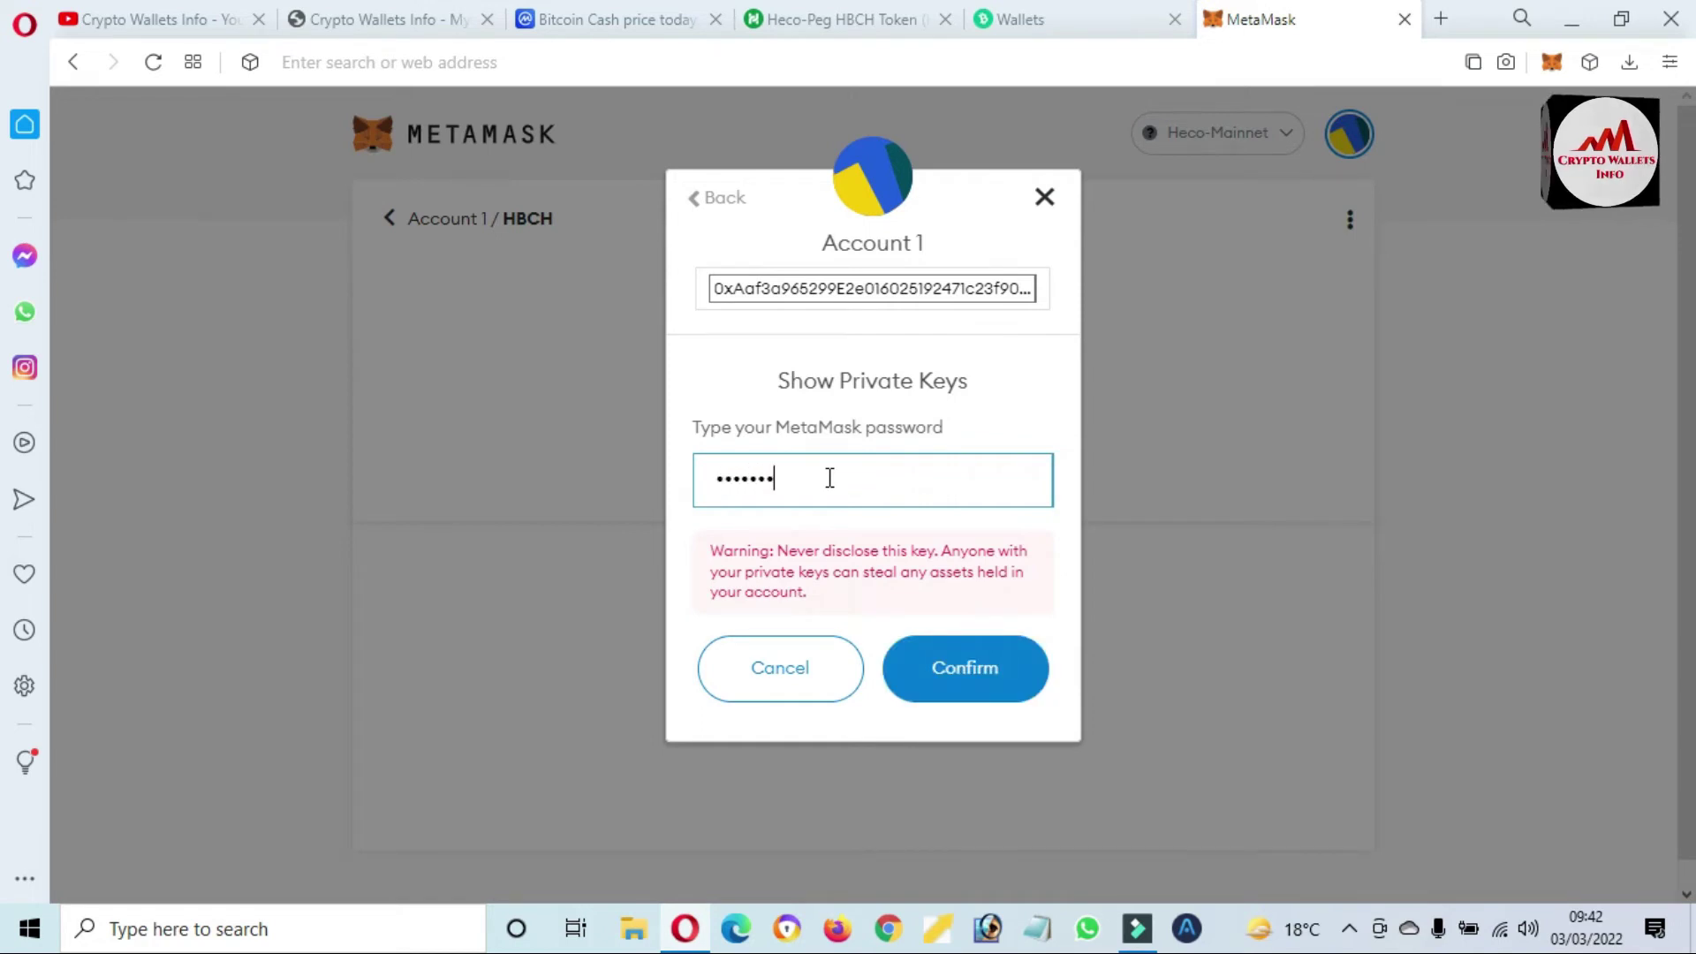
text(•)
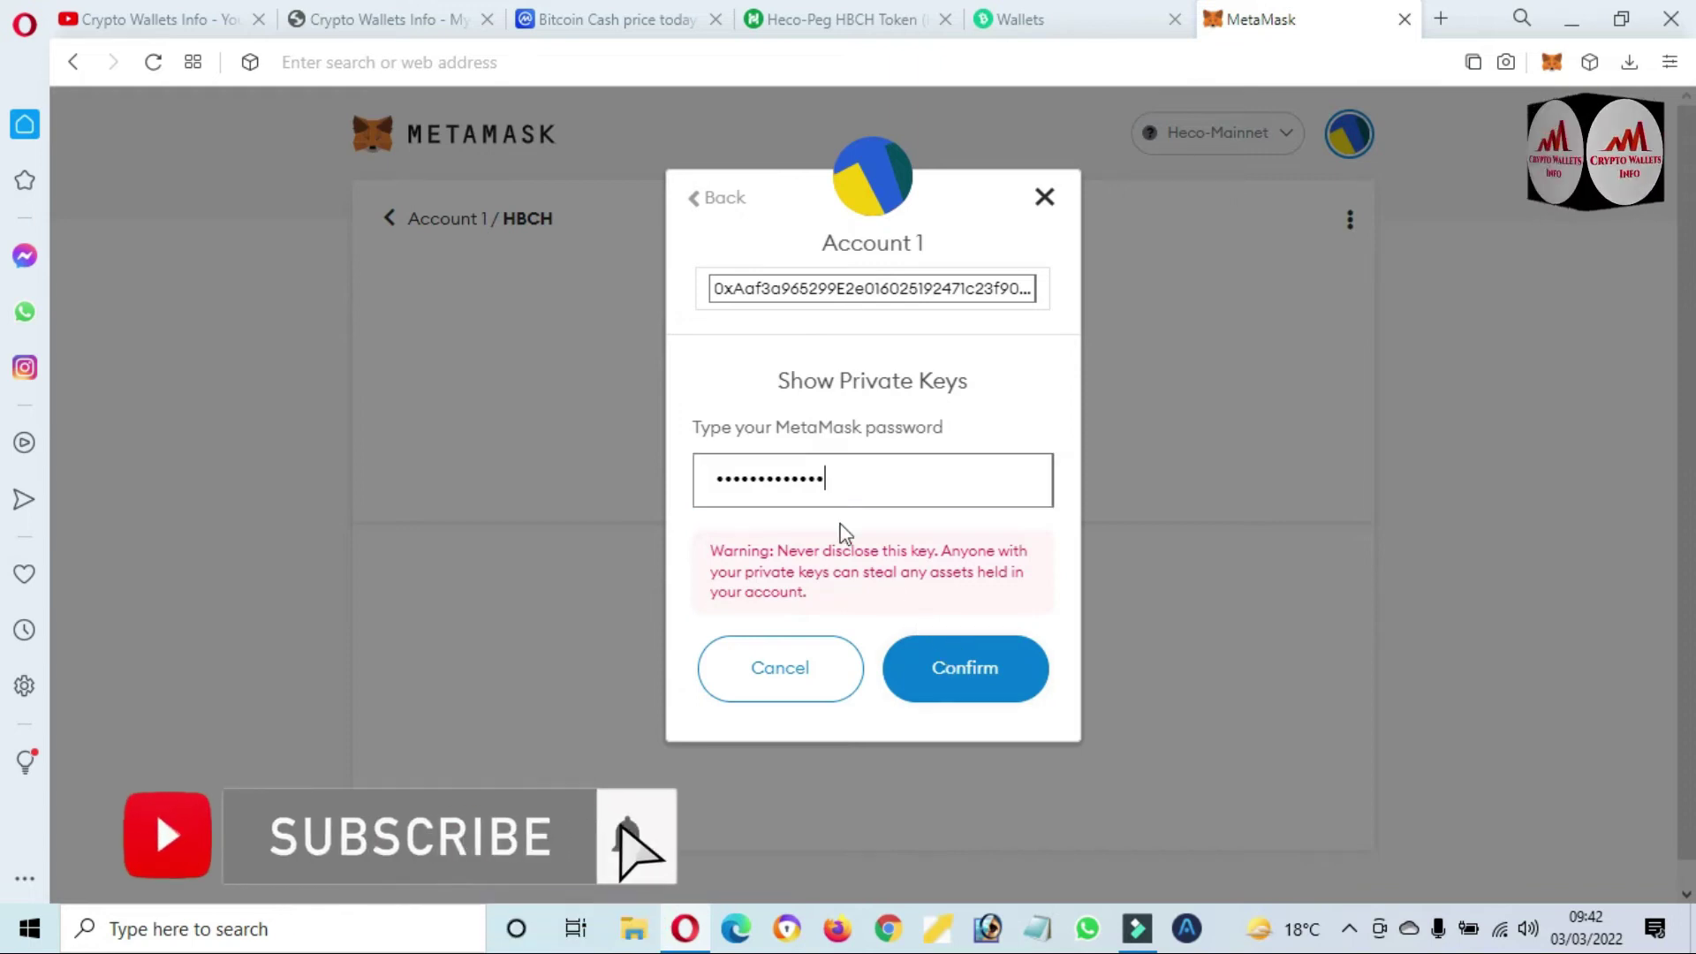
click(969, 681)
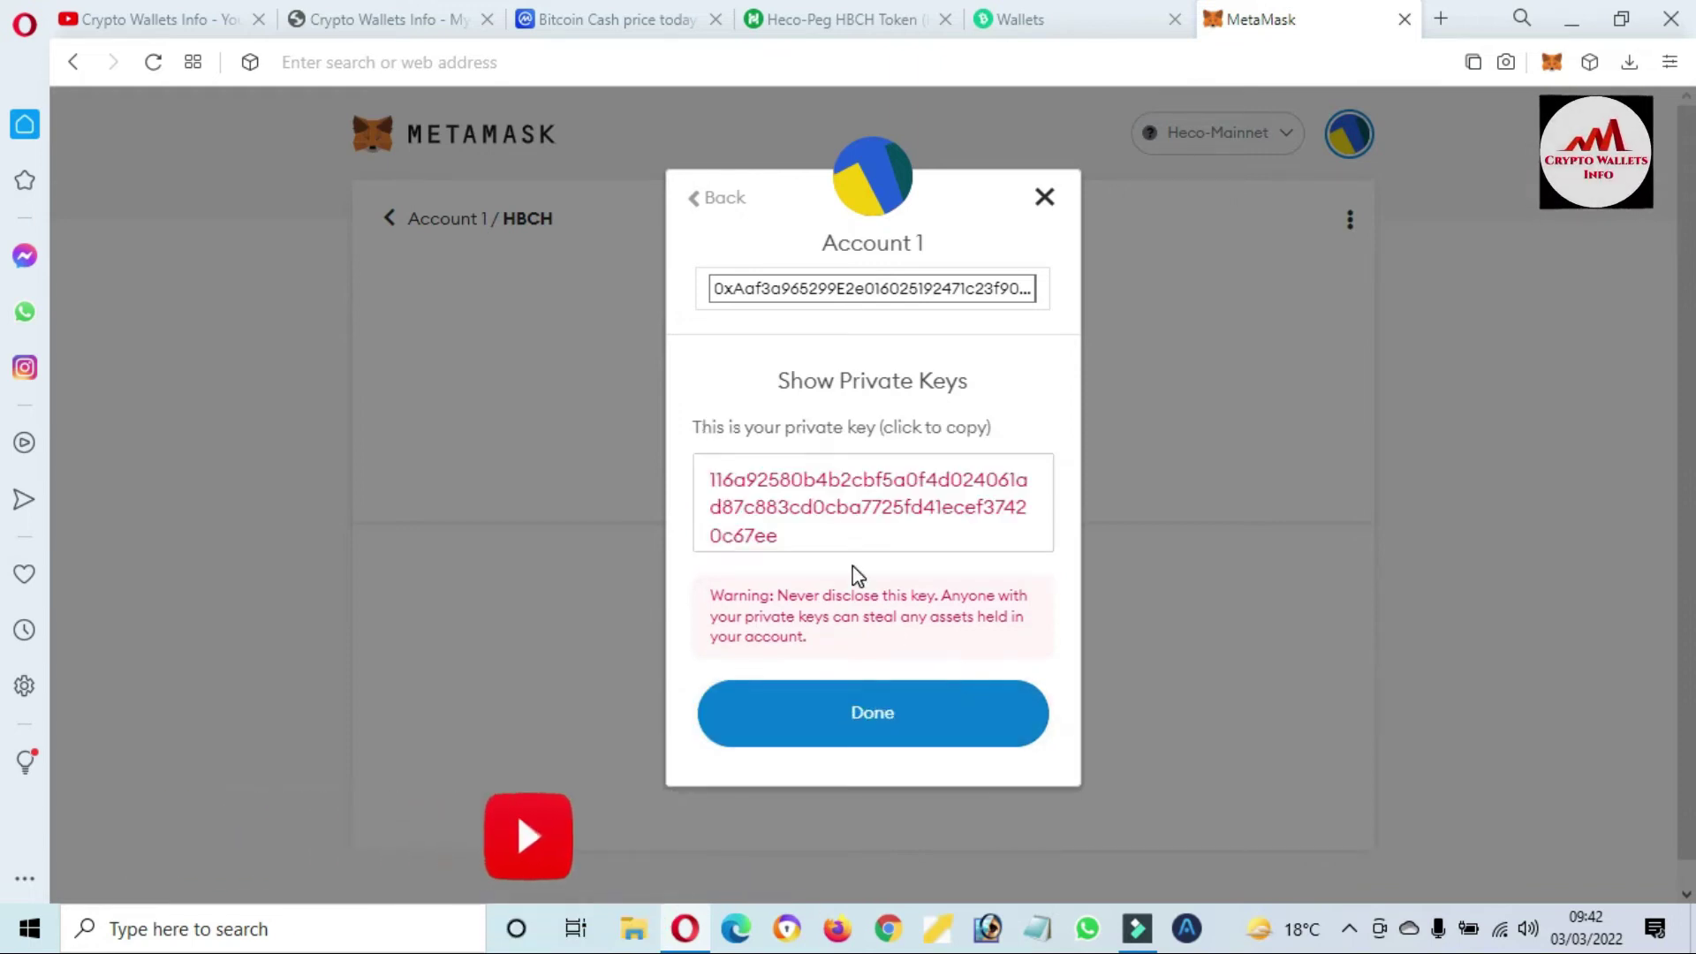
double_click(808, 539)
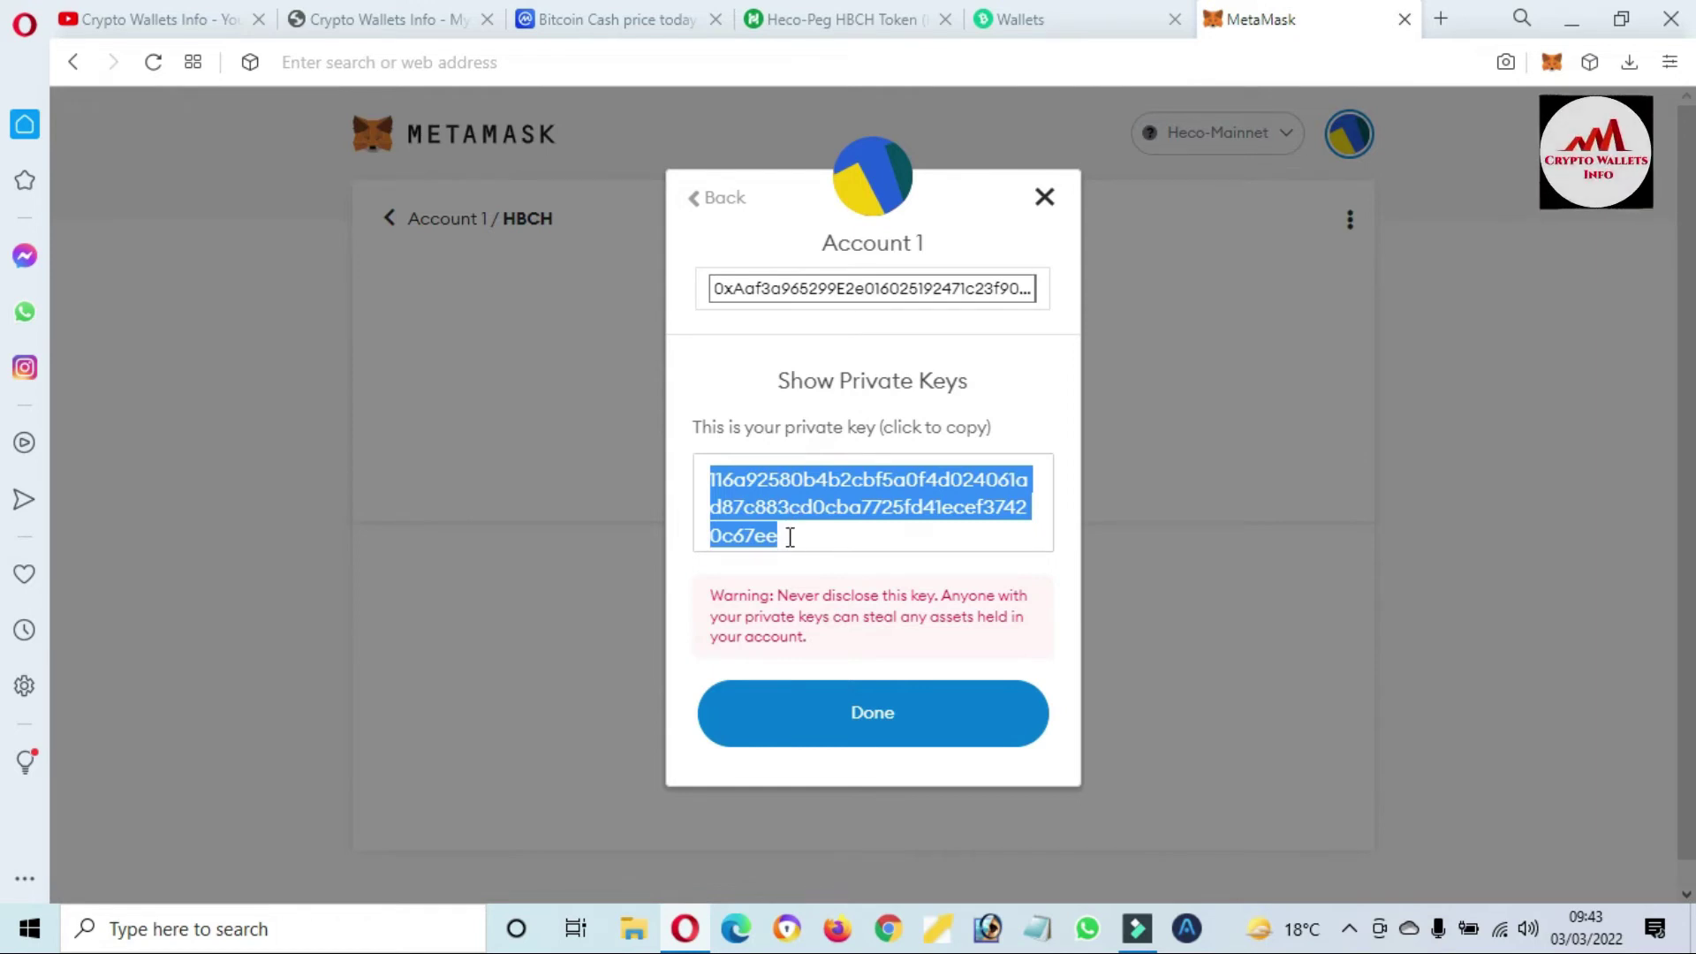
click(855, 737)
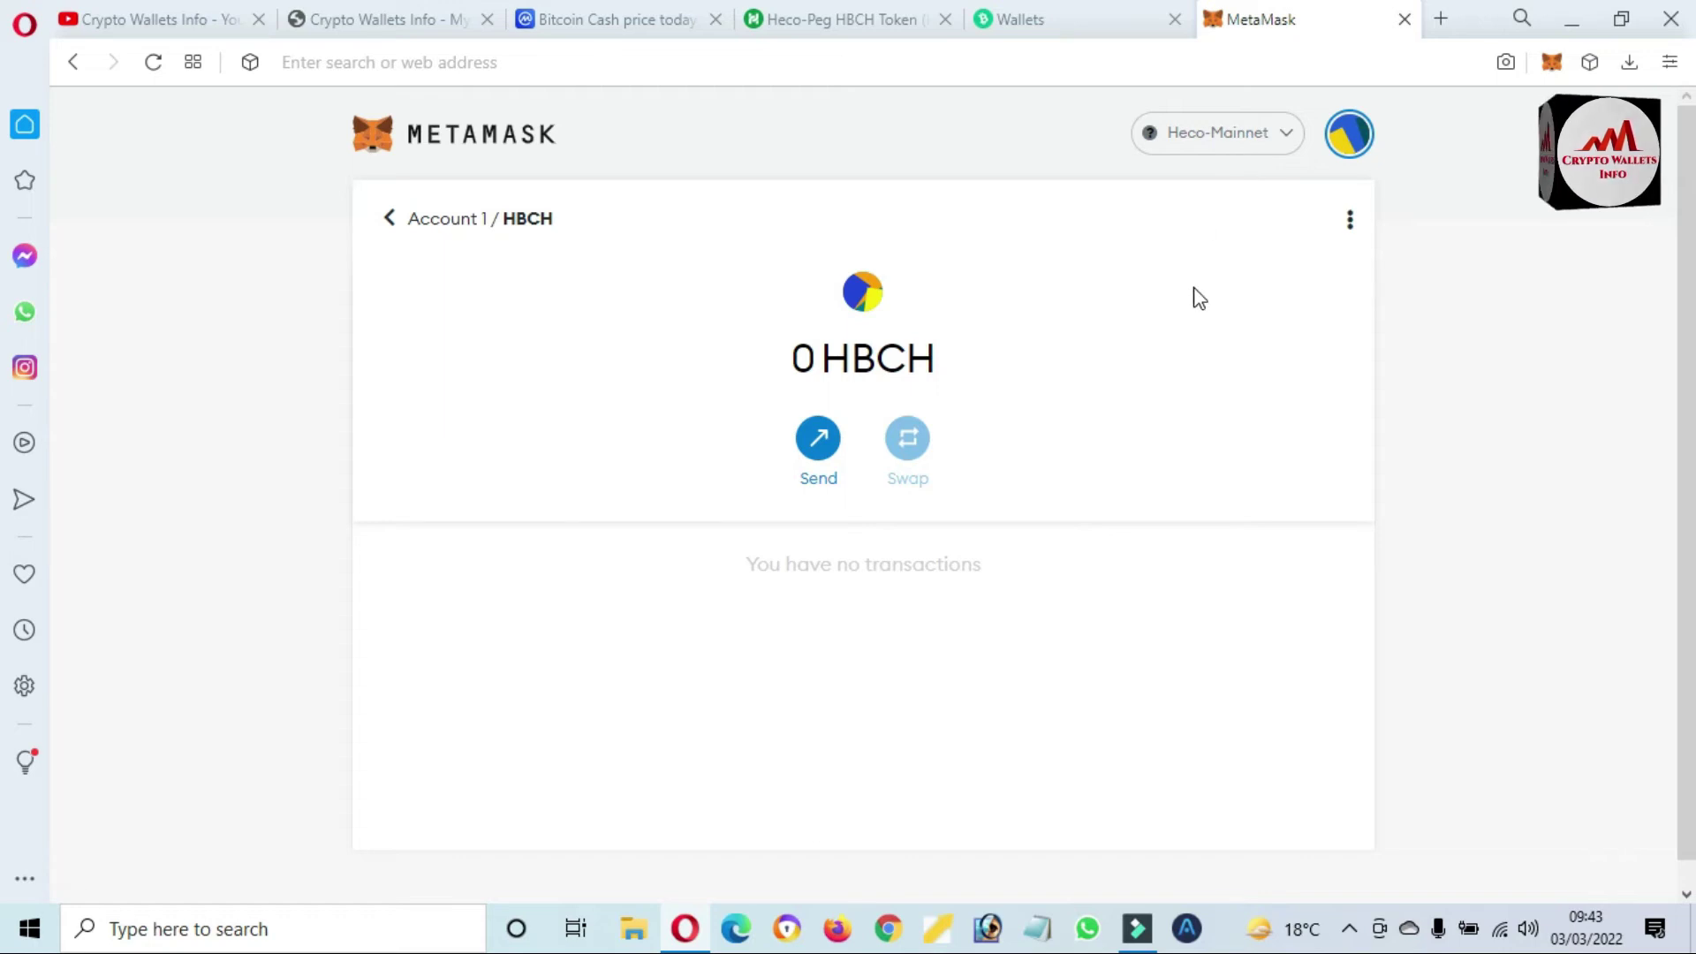
Return to the Account 1 overview and open a new browser tab.
click(424, 218)
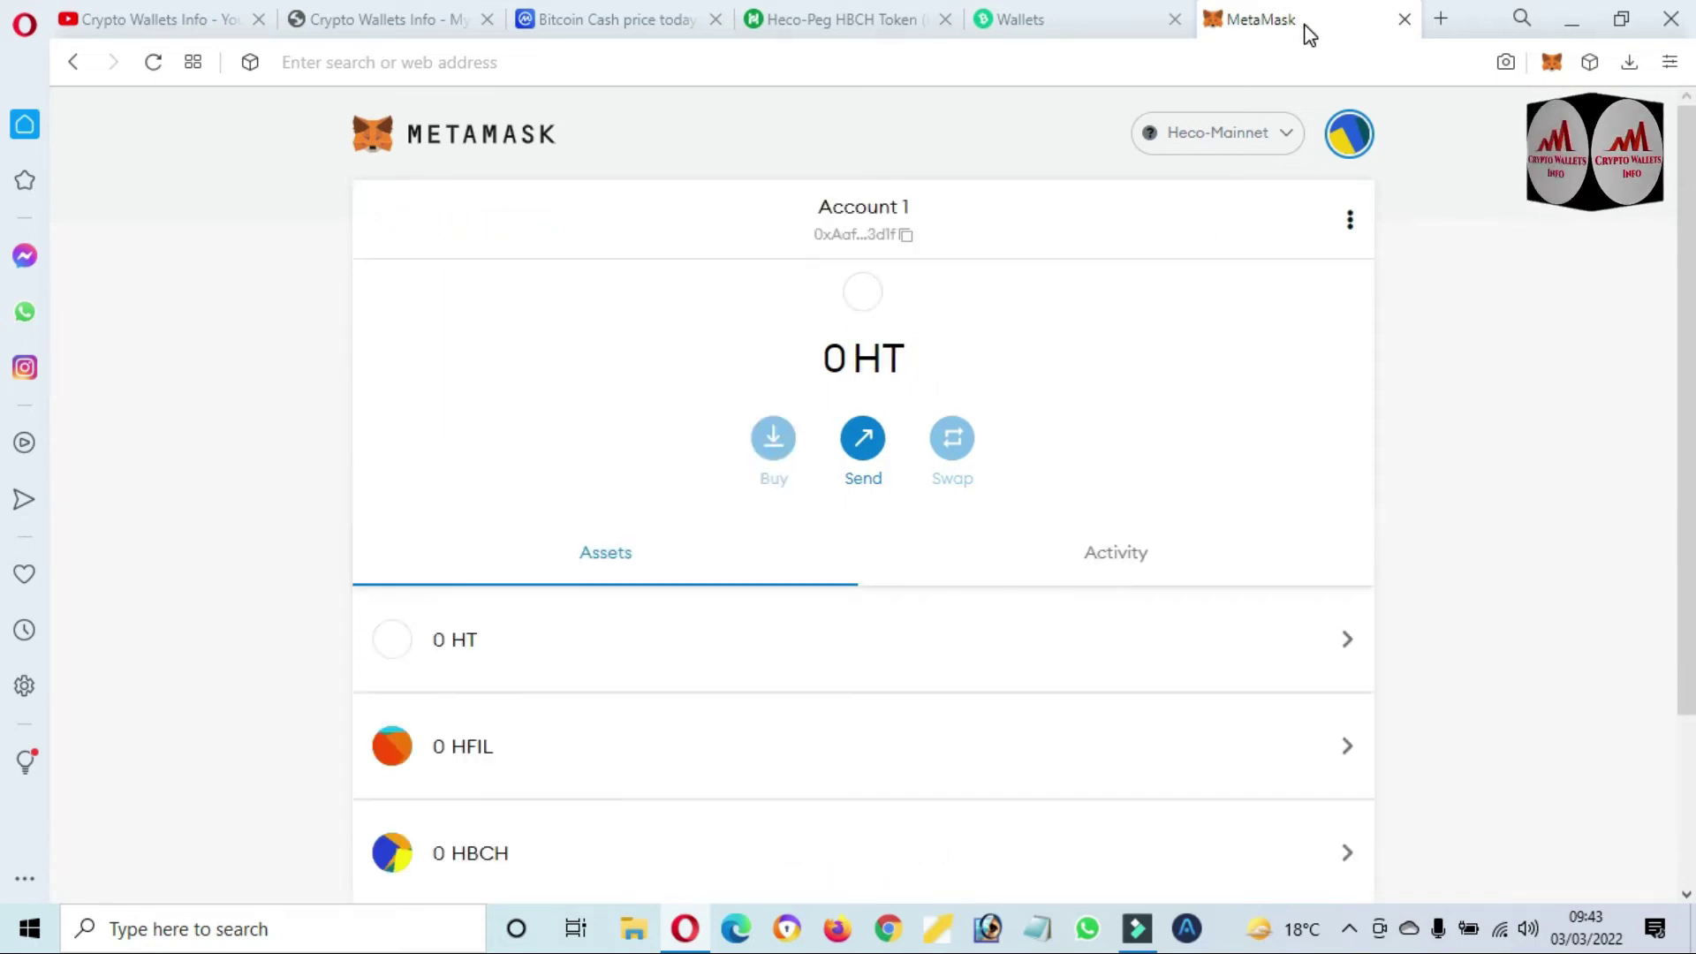
click(1444, 14)
click(946, 64)
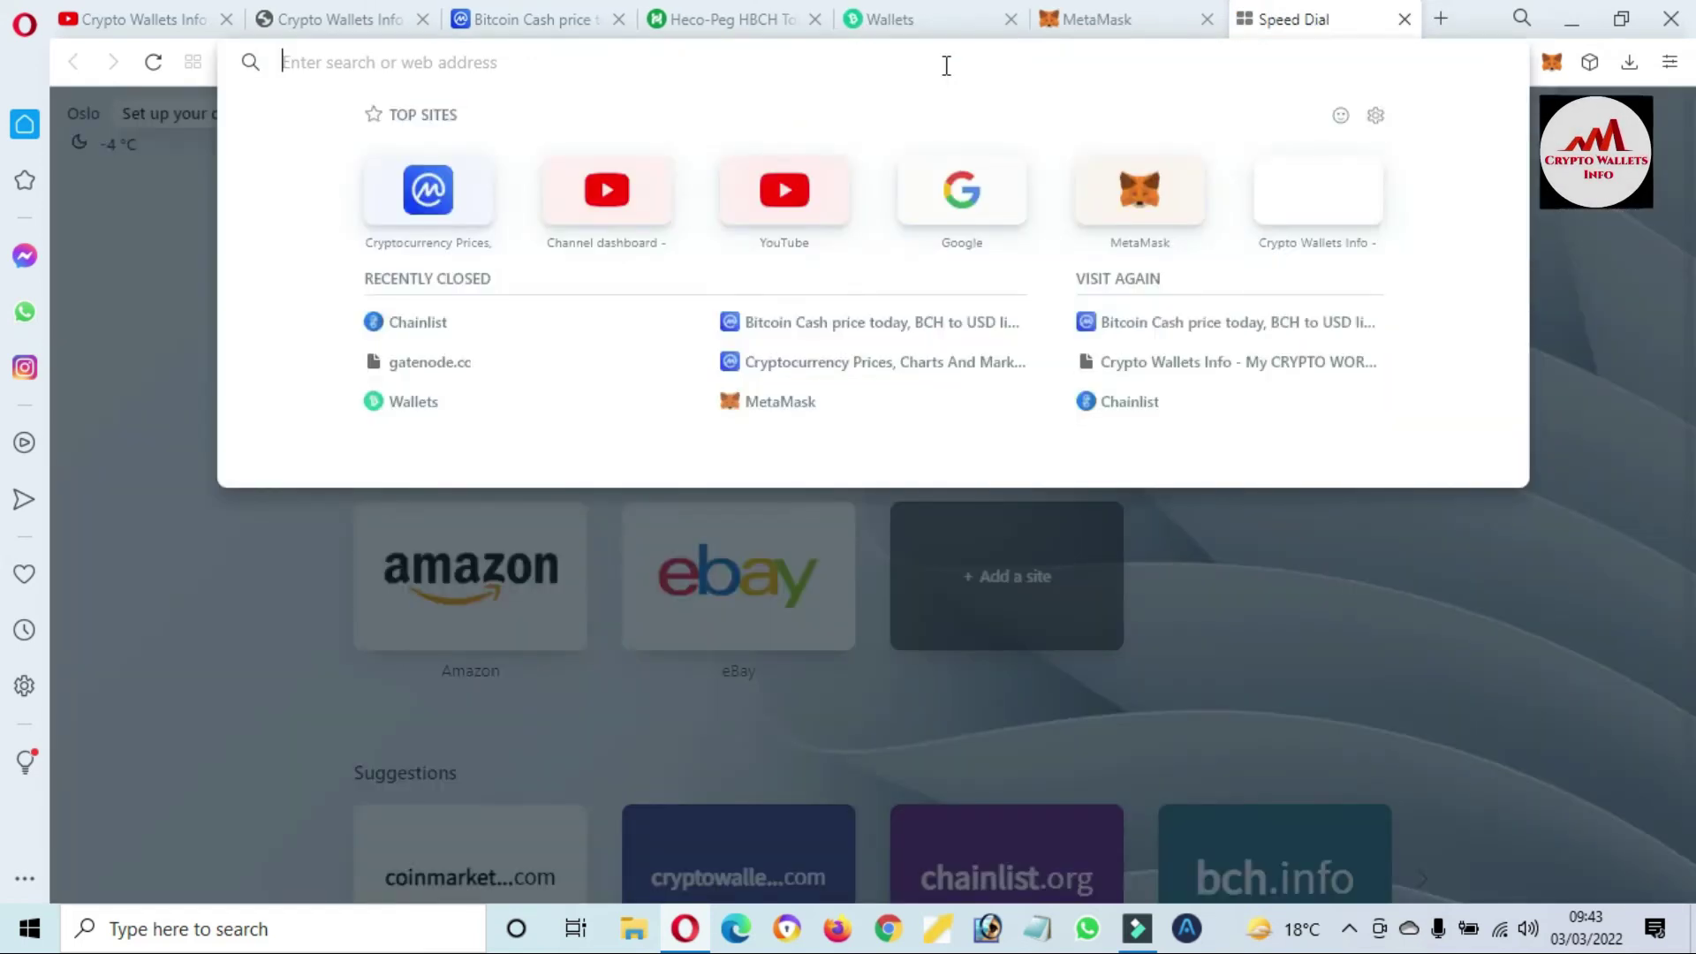
On bscscan.com, search 'bch', open the Binance-Peg Bitcoin Cash Token page and copy its contract address.
text(bsc)
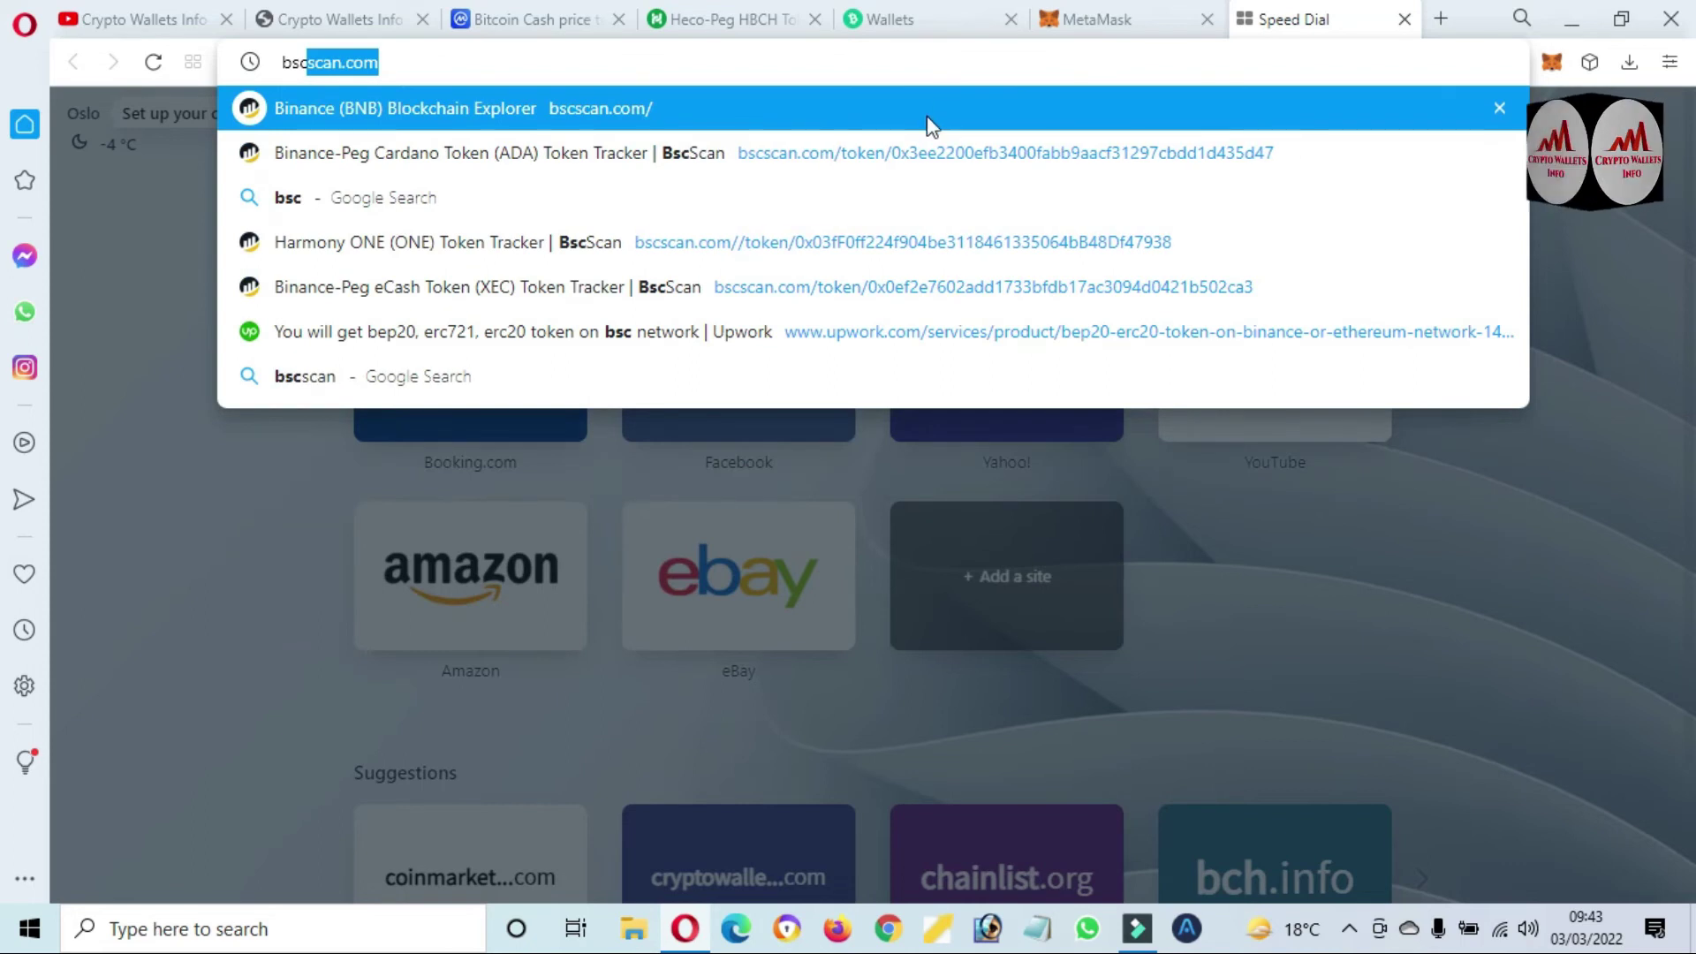
key(Return)
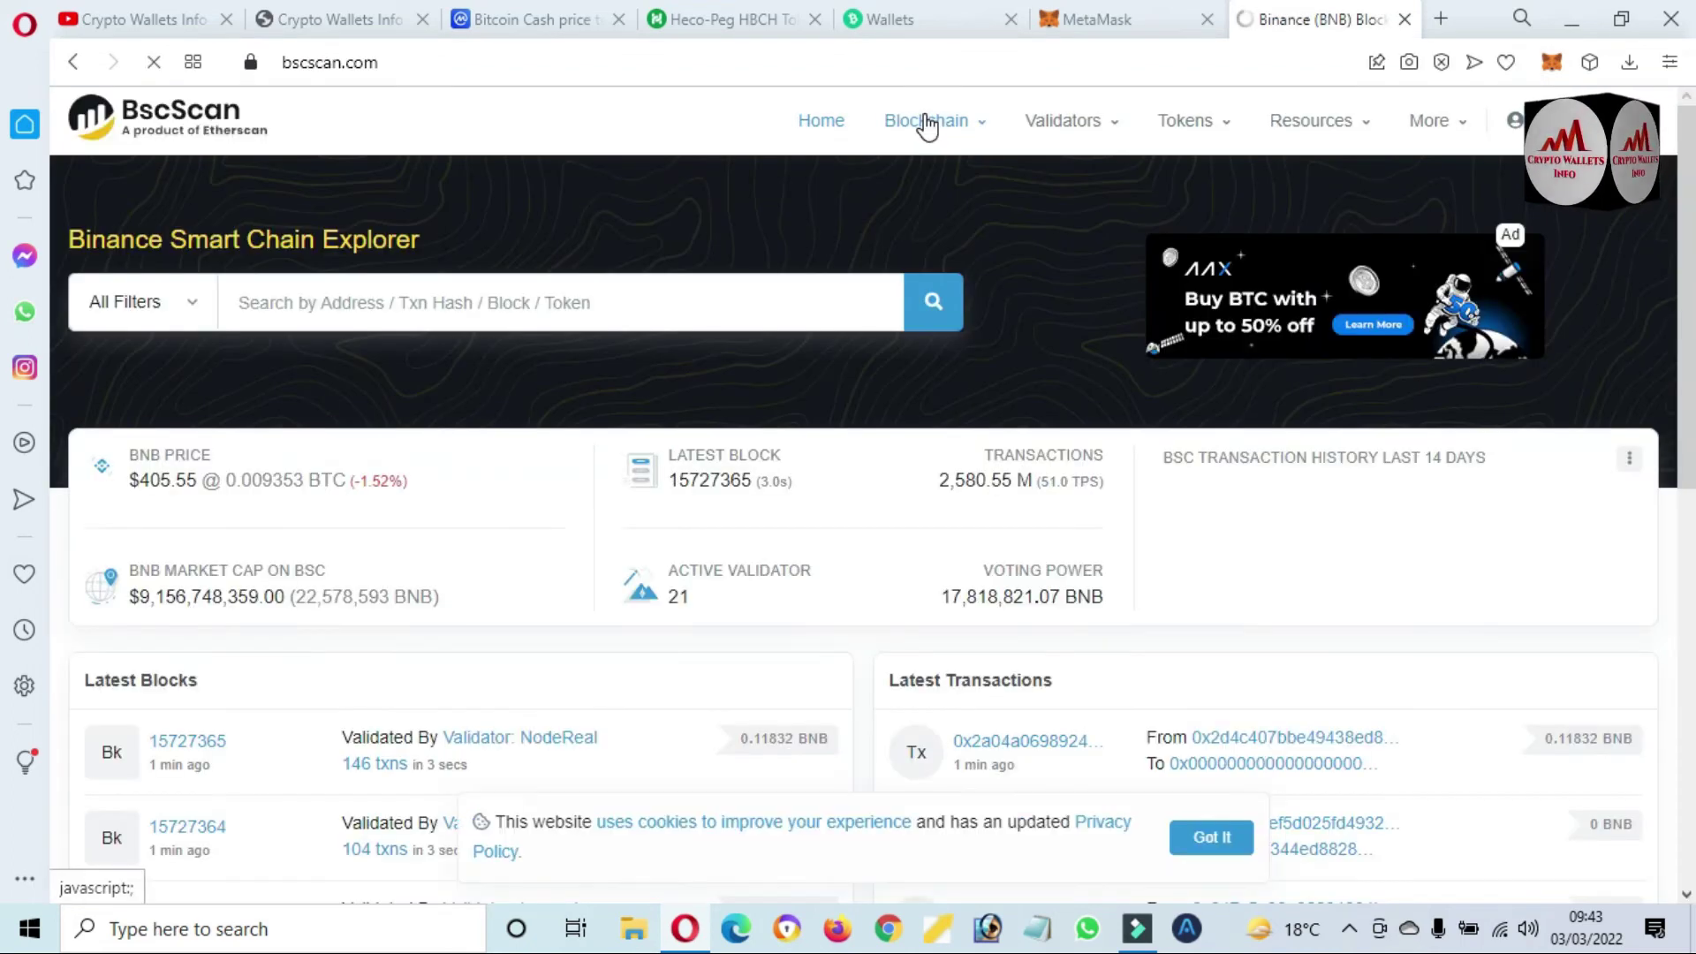
click(561, 305)
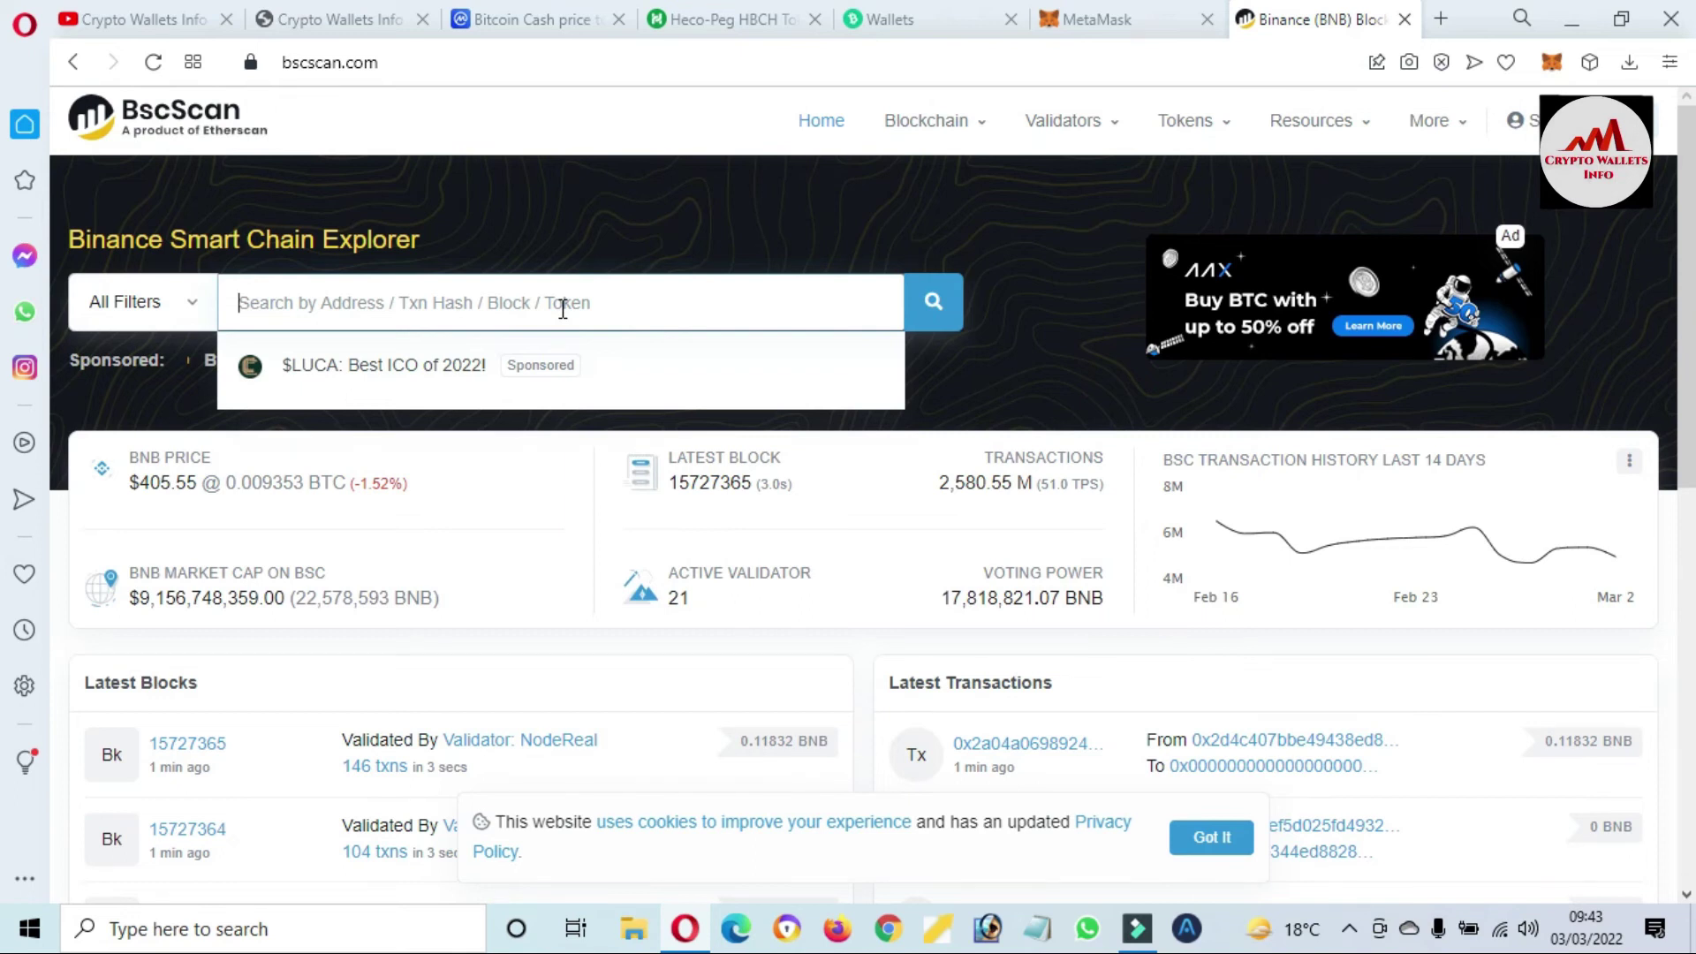
text(bch)
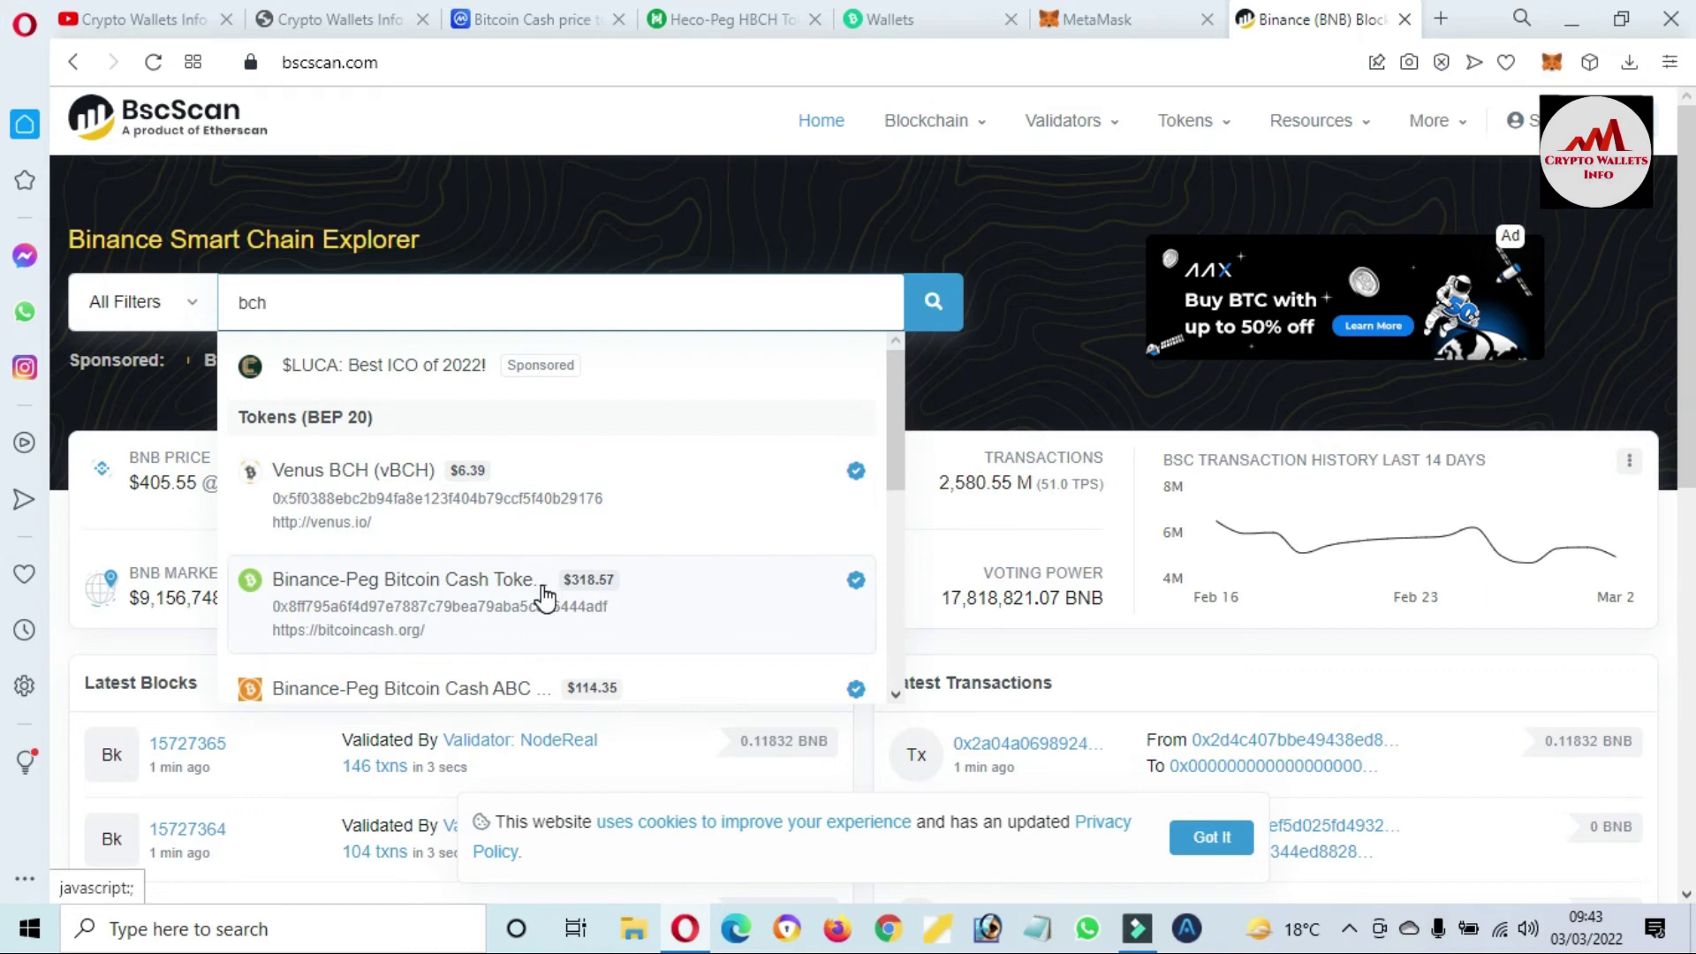
click(523, 598)
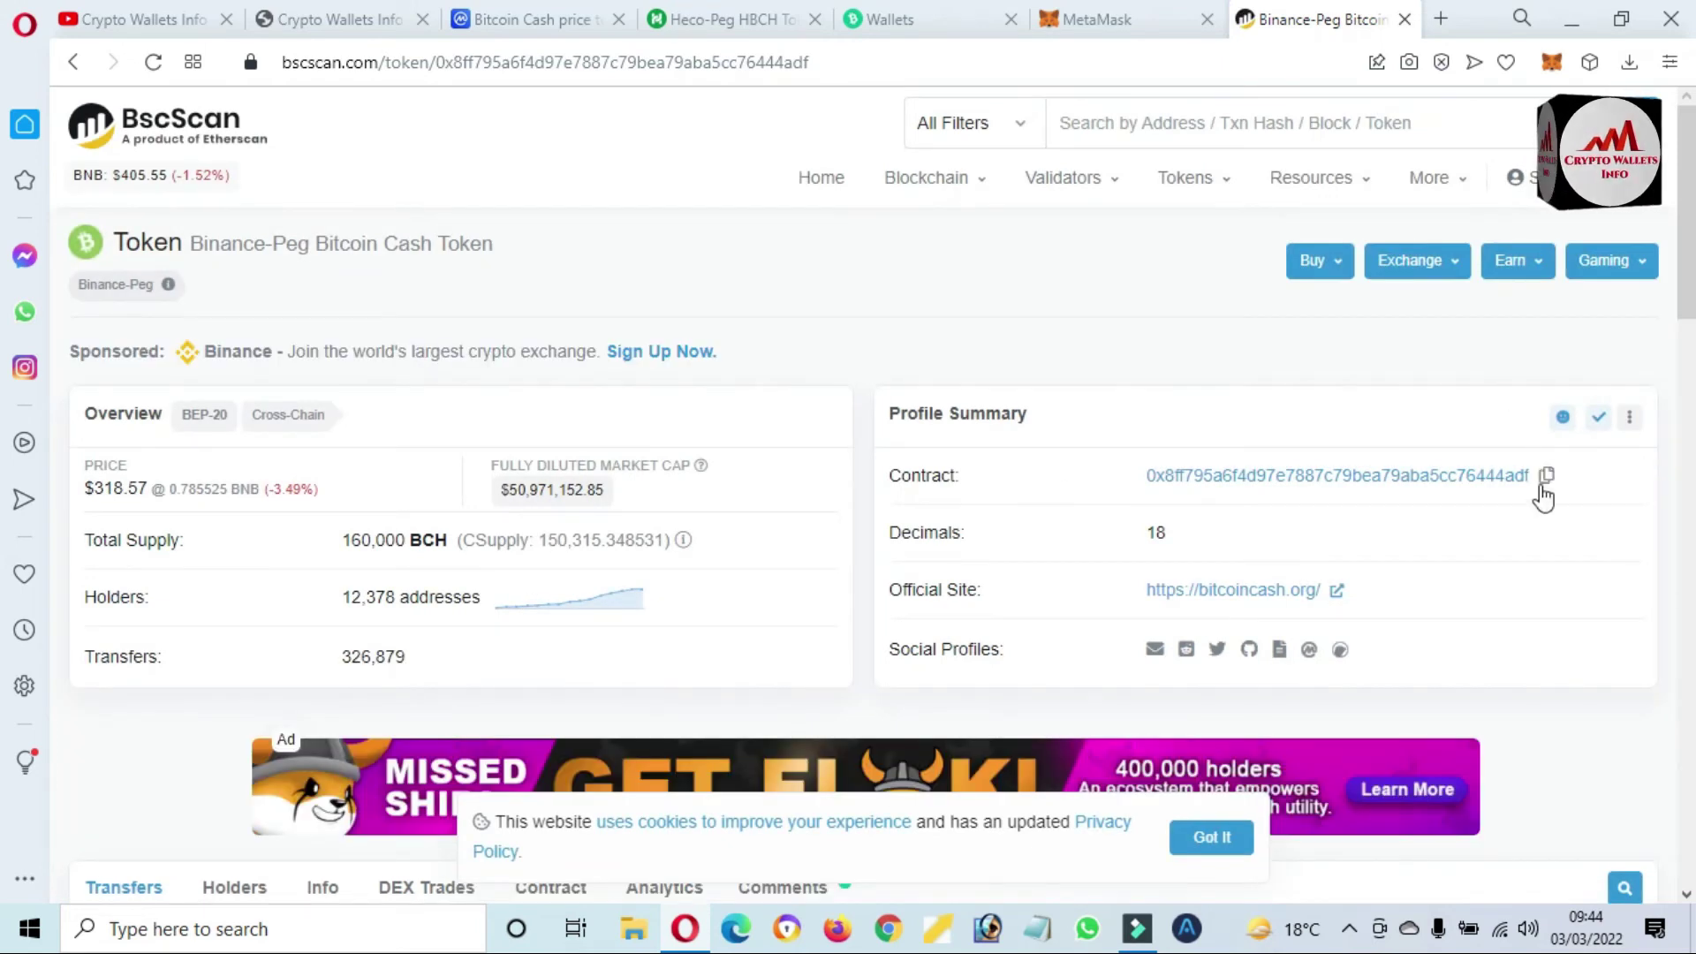
click(1546, 477)
Switch the MetaMask wallet to Binance Smart Chain Mainnet, showing 0 BNB and tokens down to DAI.
click(1138, 14)
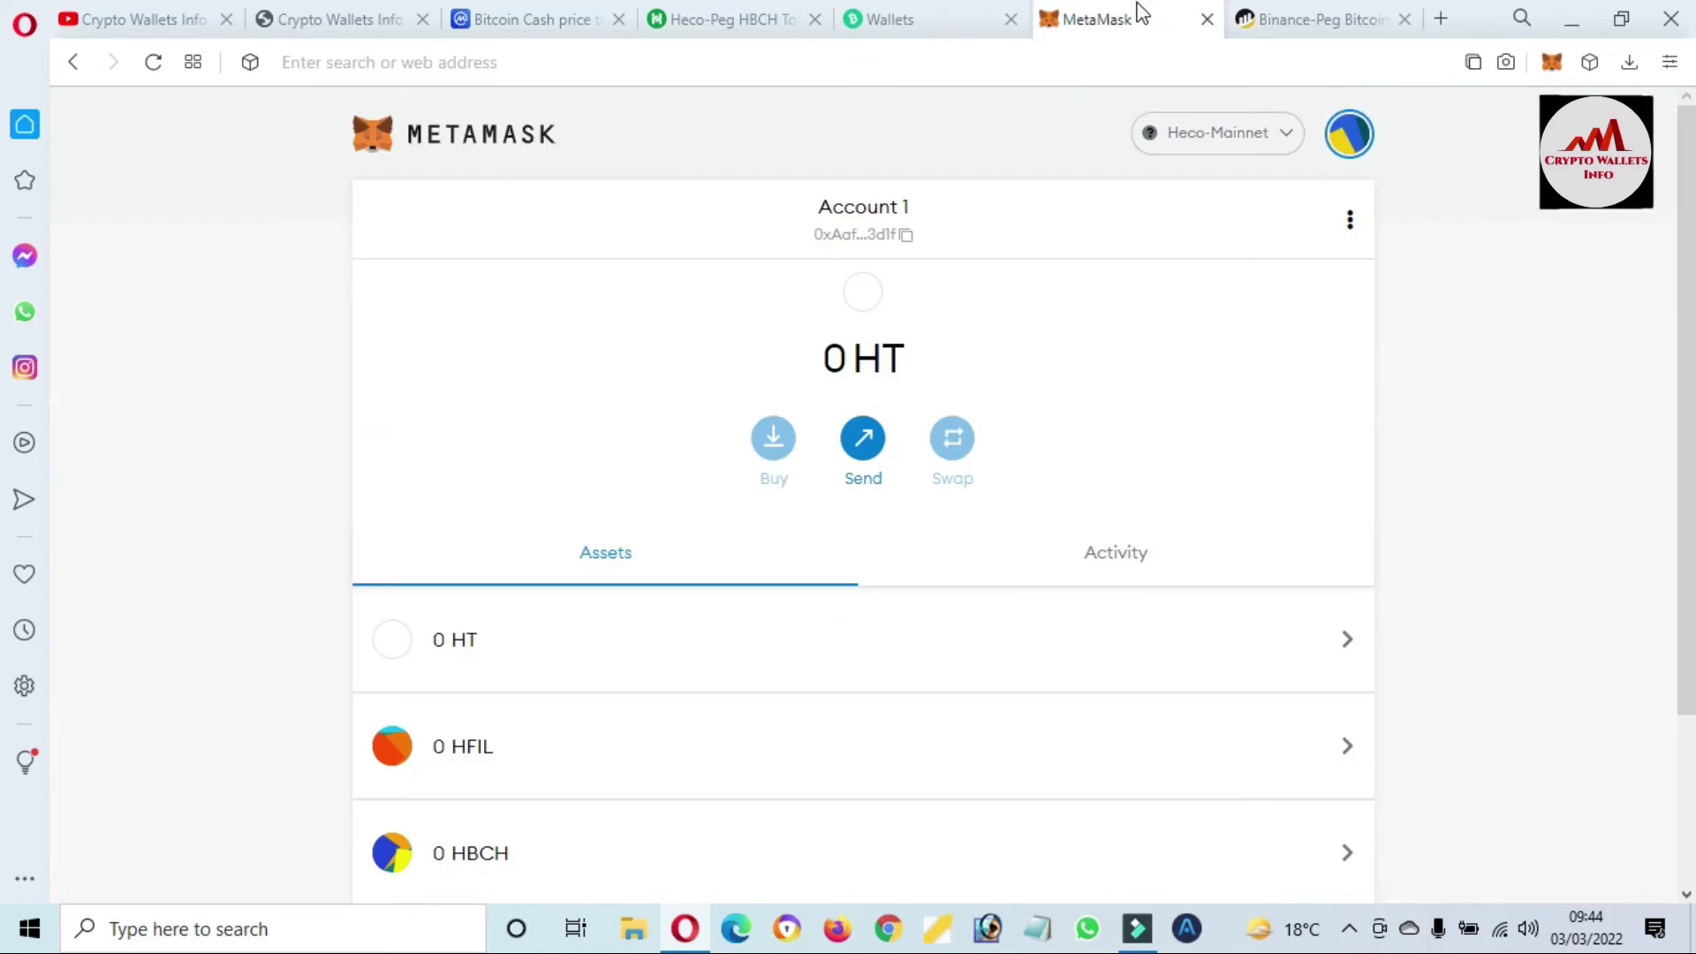
click(1290, 150)
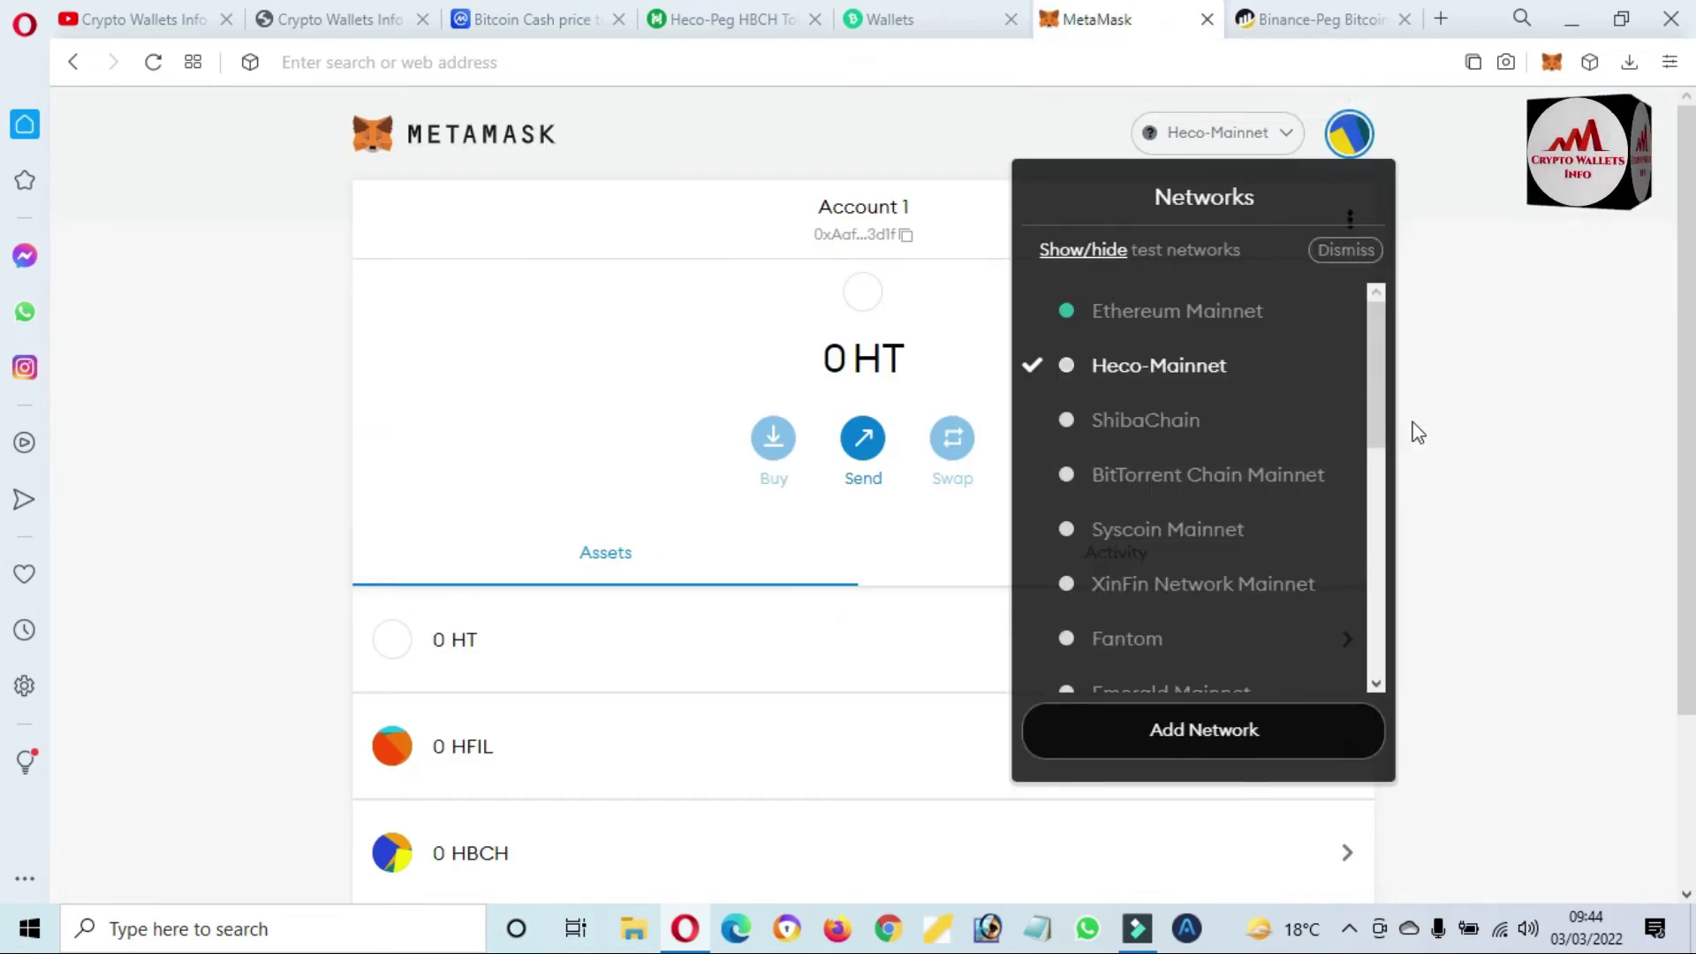
drag(1377, 399, 1377, 551)
click(1215, 552)
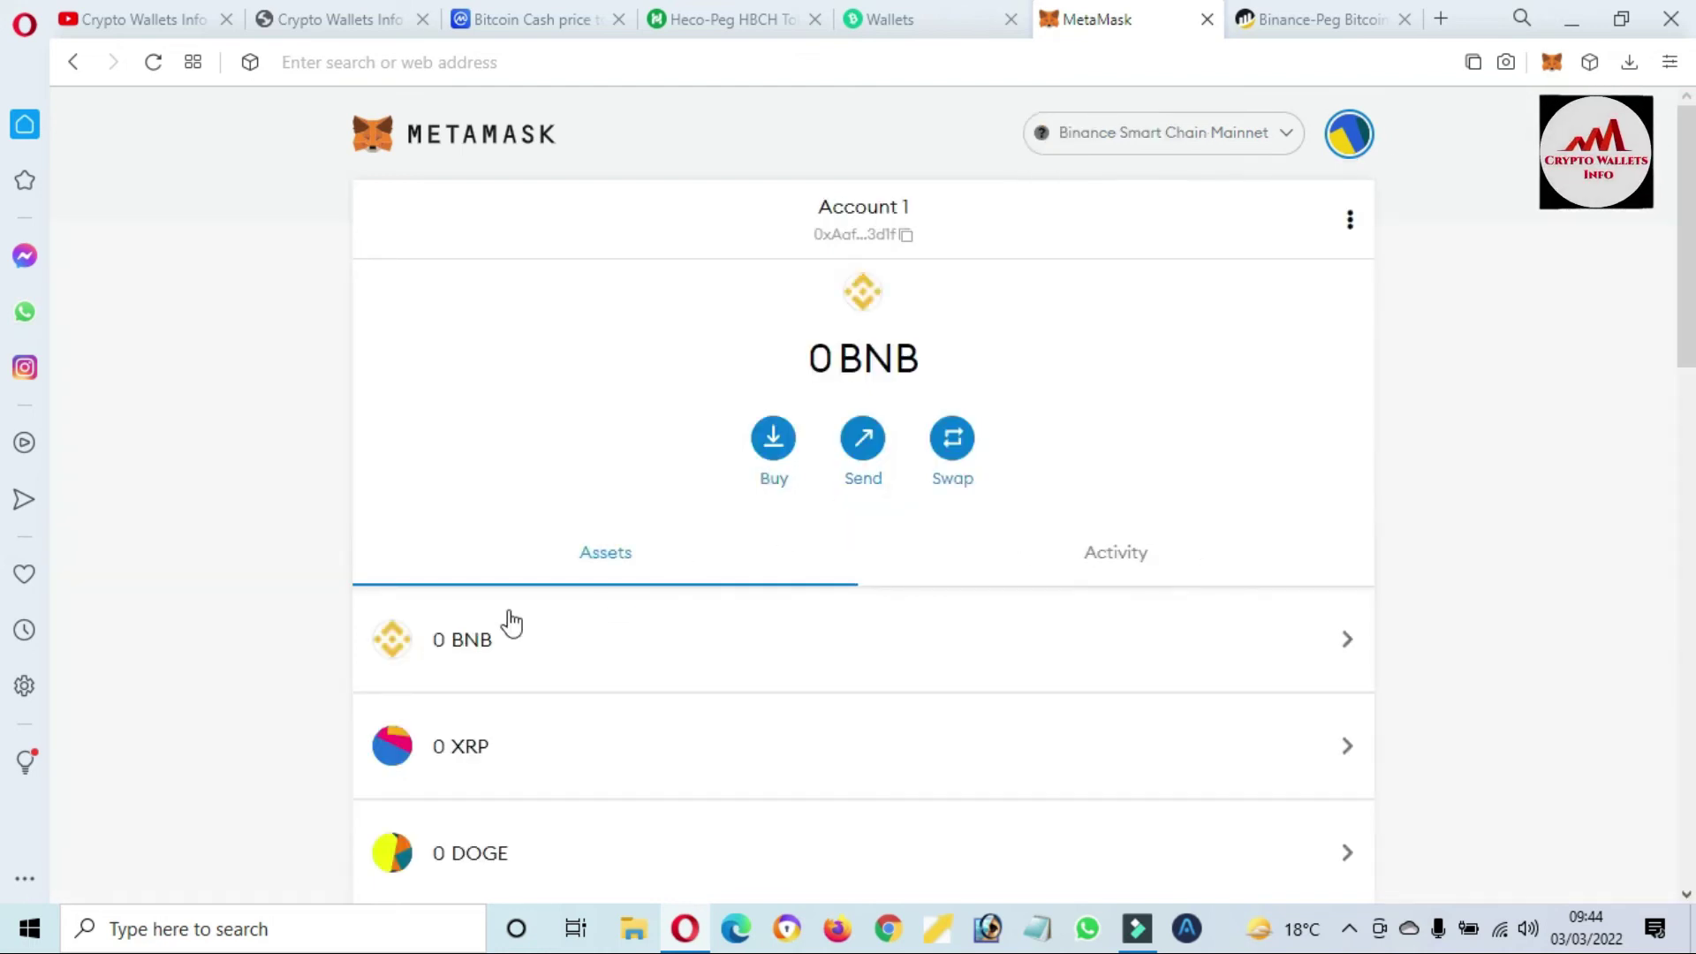
scroll(7, 247, down, 12)
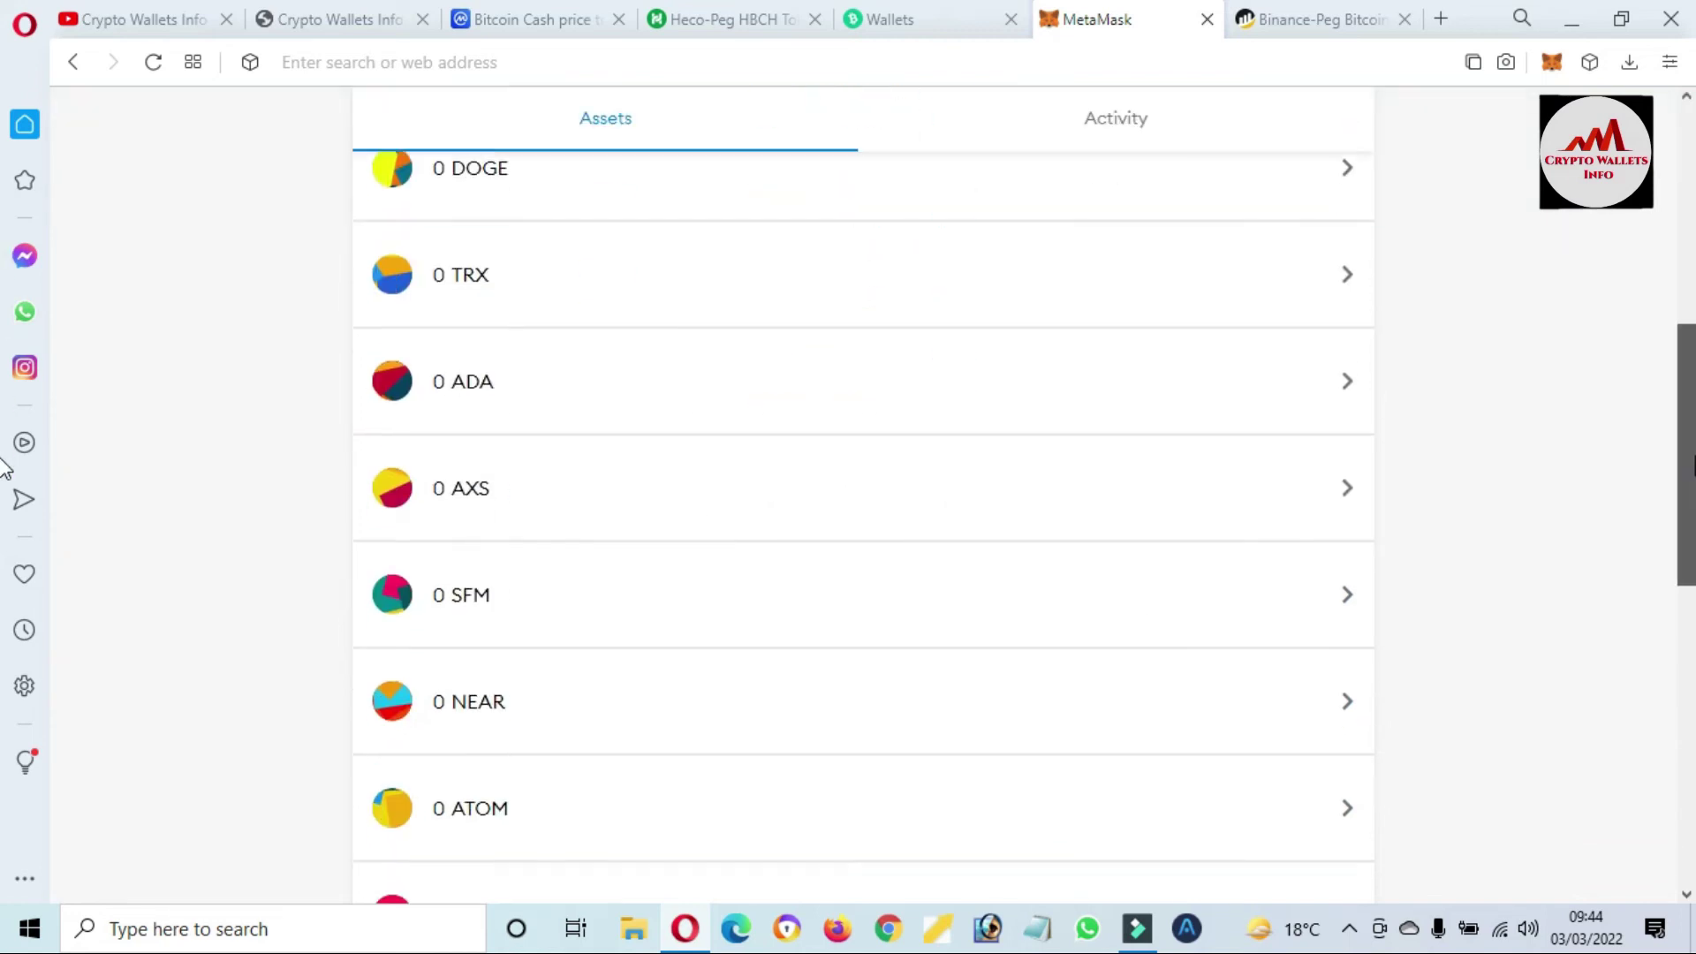
scroll(4, 728, down, 3)
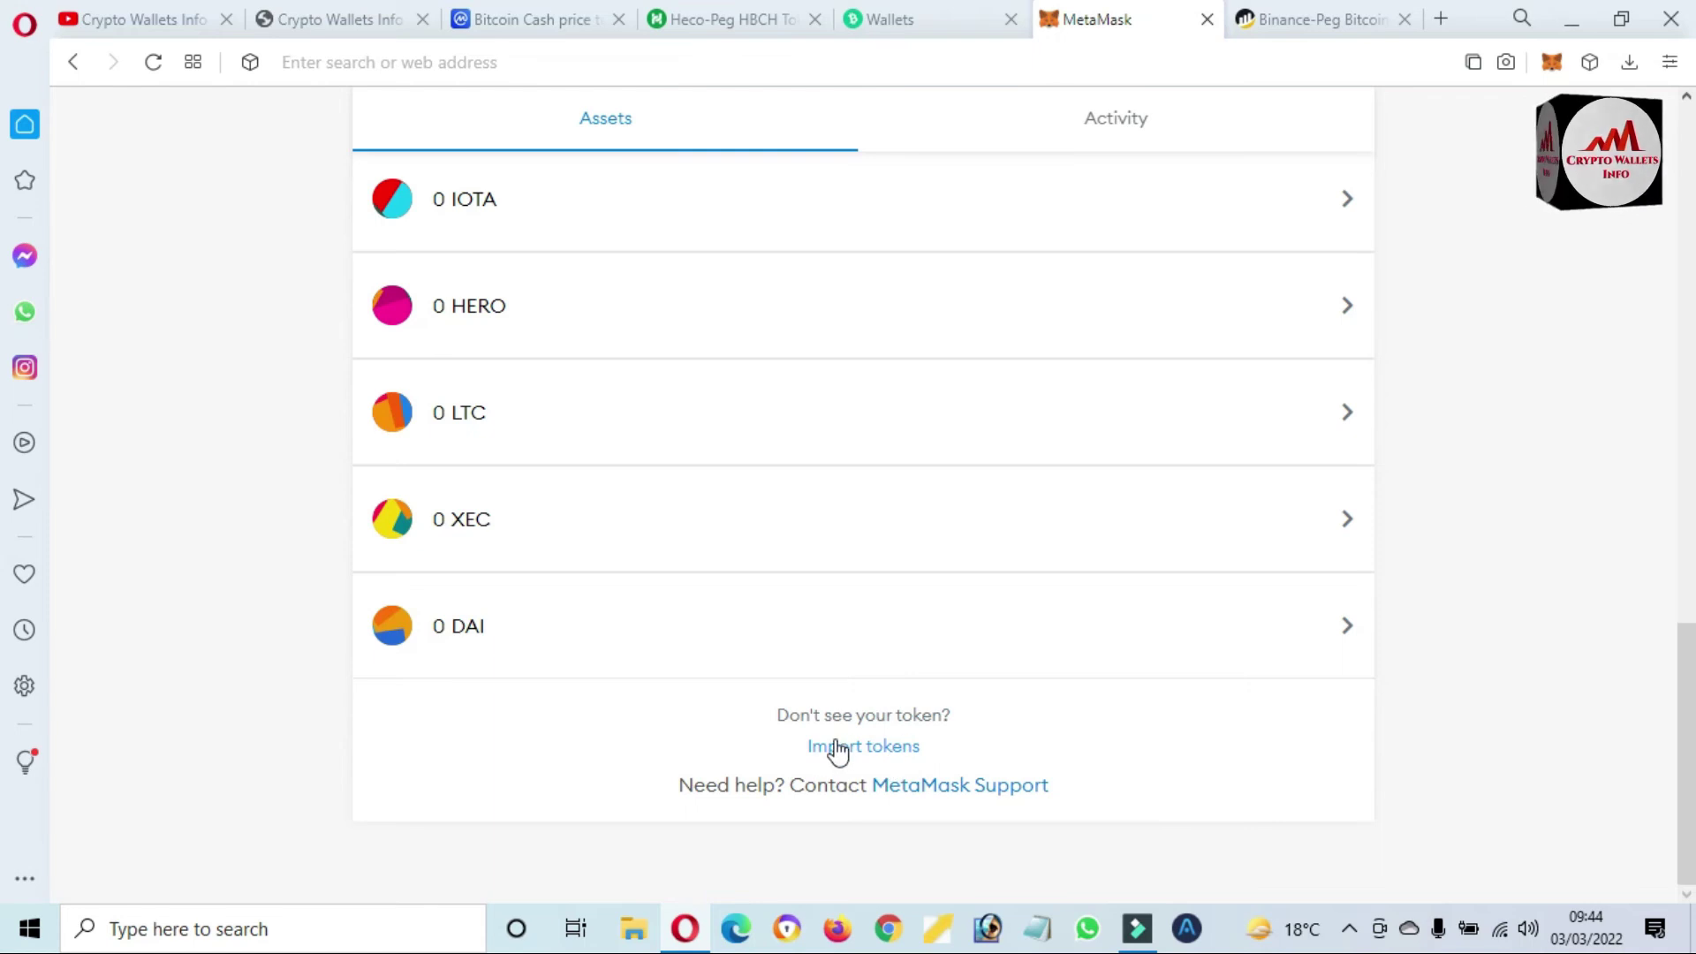
Import BCH (18 decimals) as a custom token by pasting the Binance-Peg Bitcoin Cash contract address.
click(865, 748)
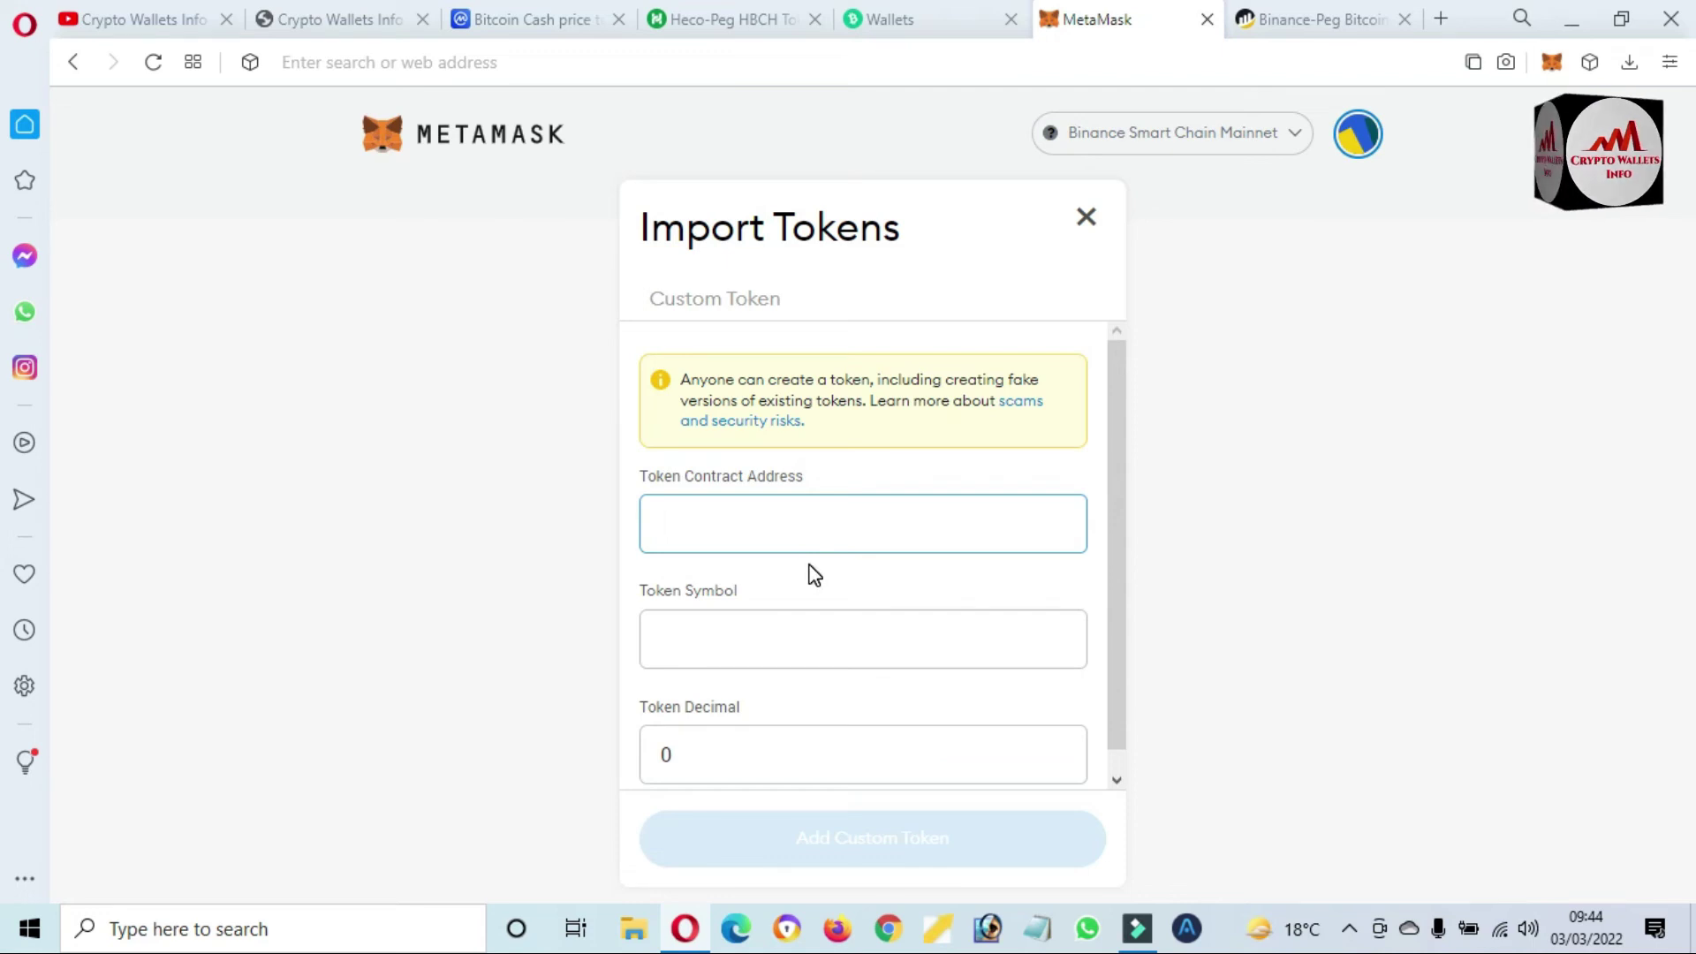
key(ctrl+v)
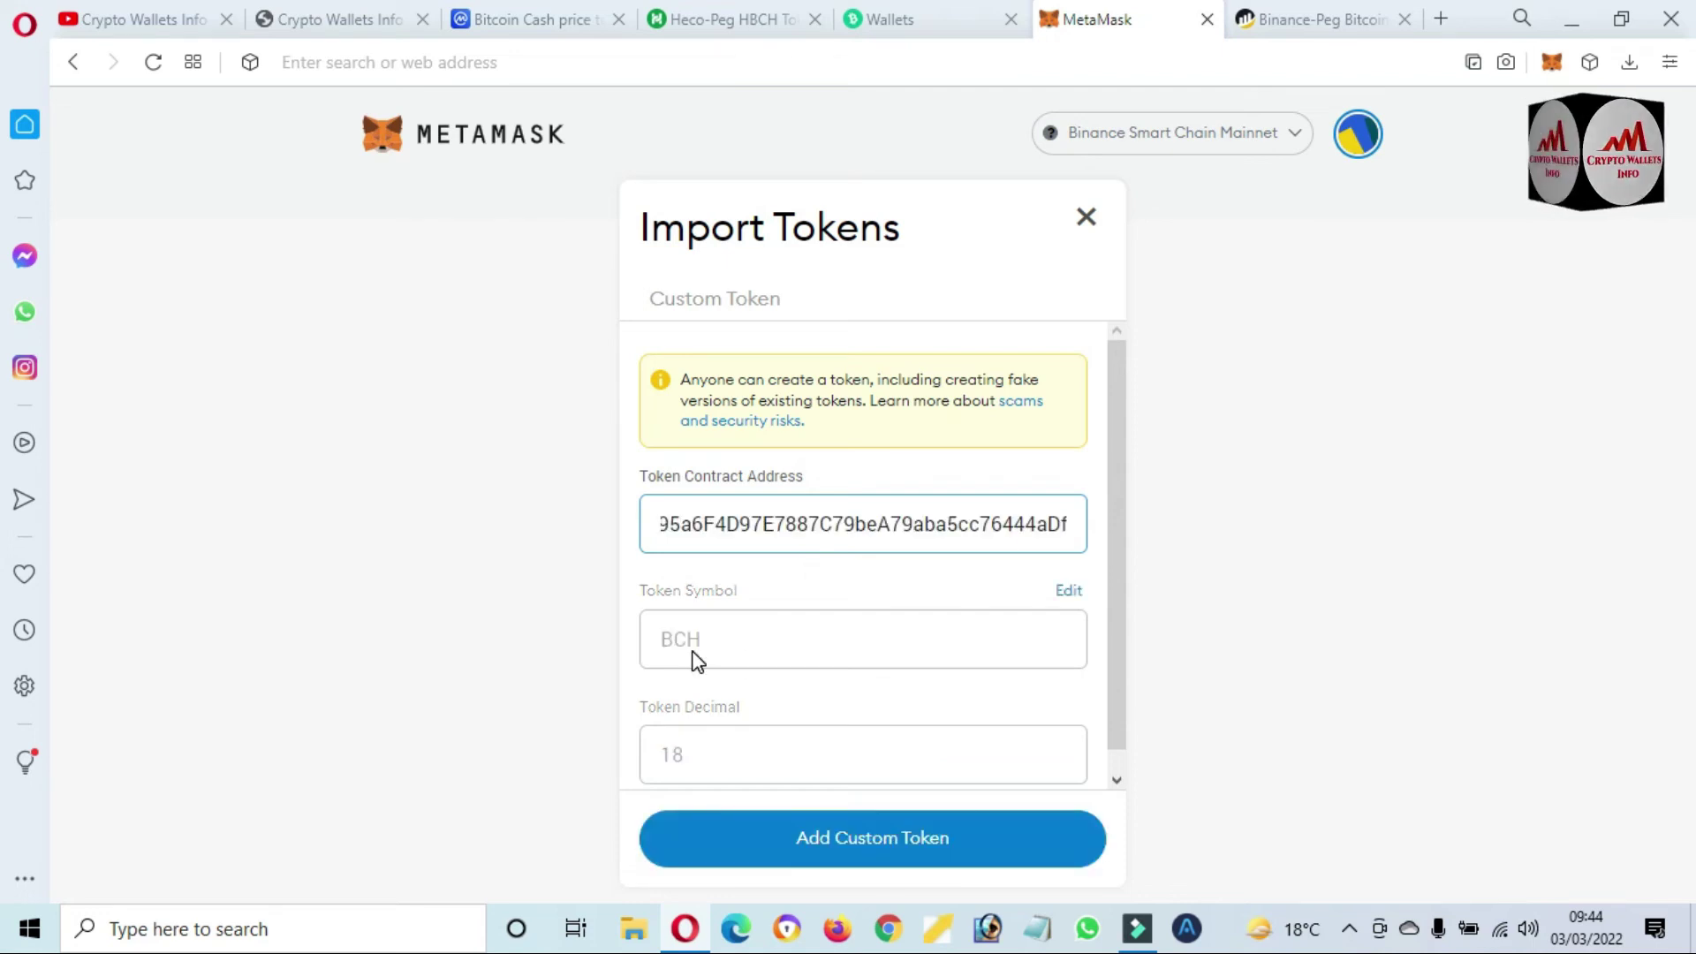
drag(1122, 568, 1124, 632)
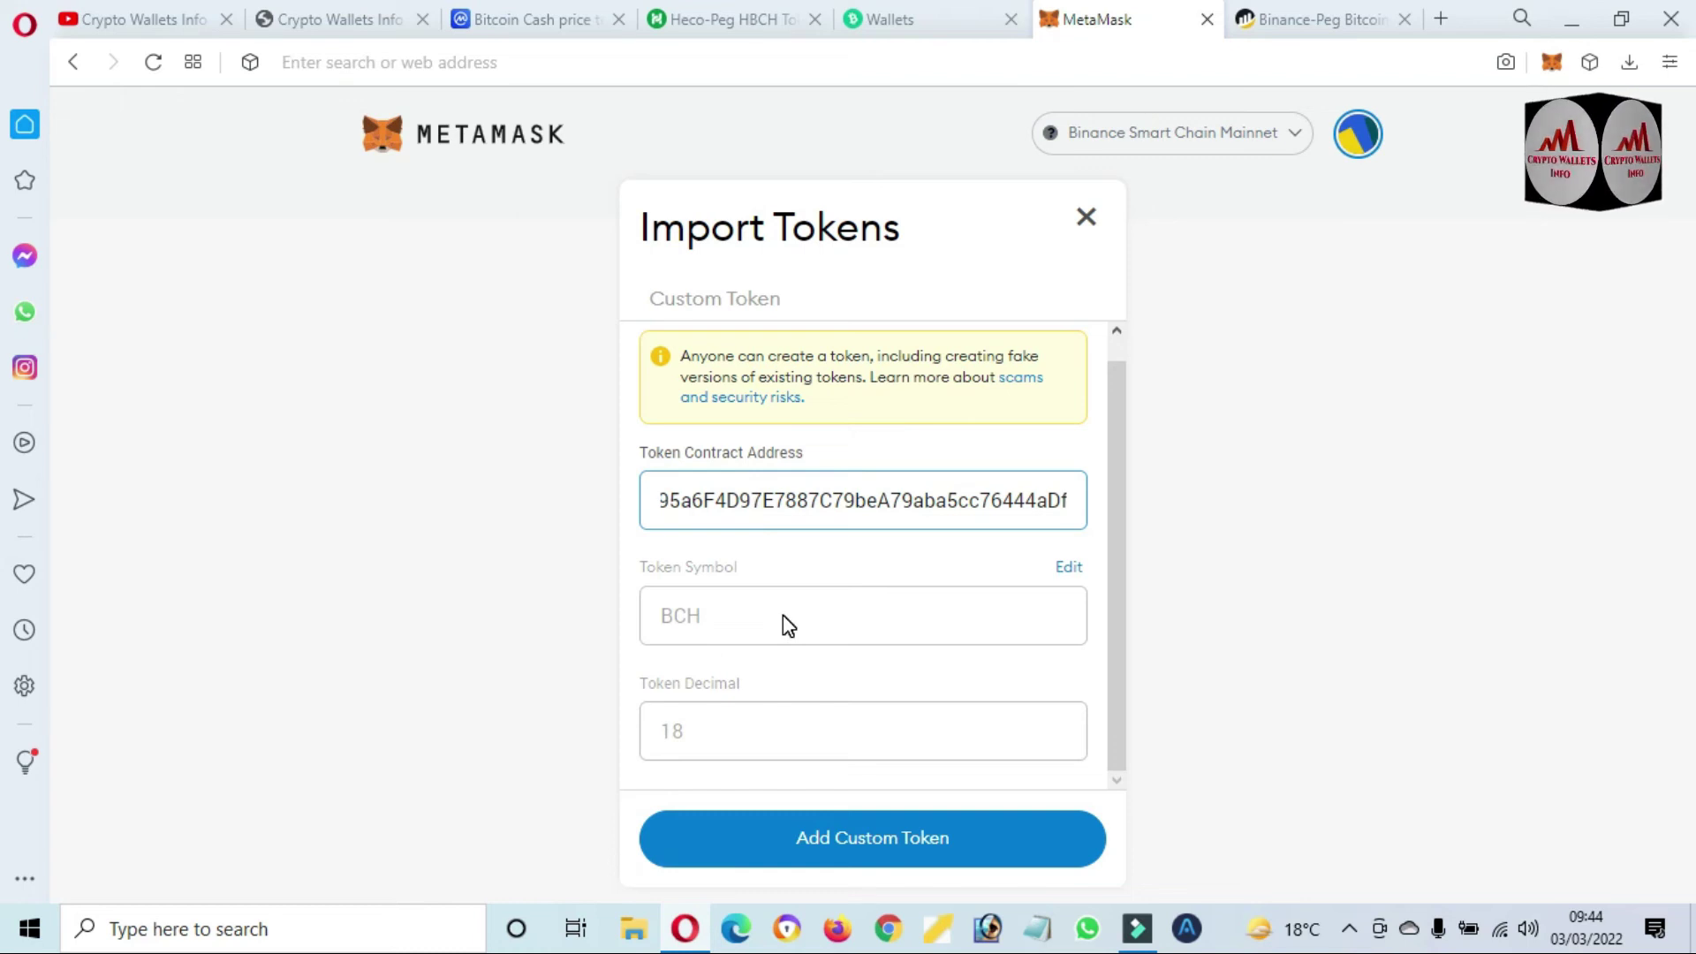
click(874, 841)
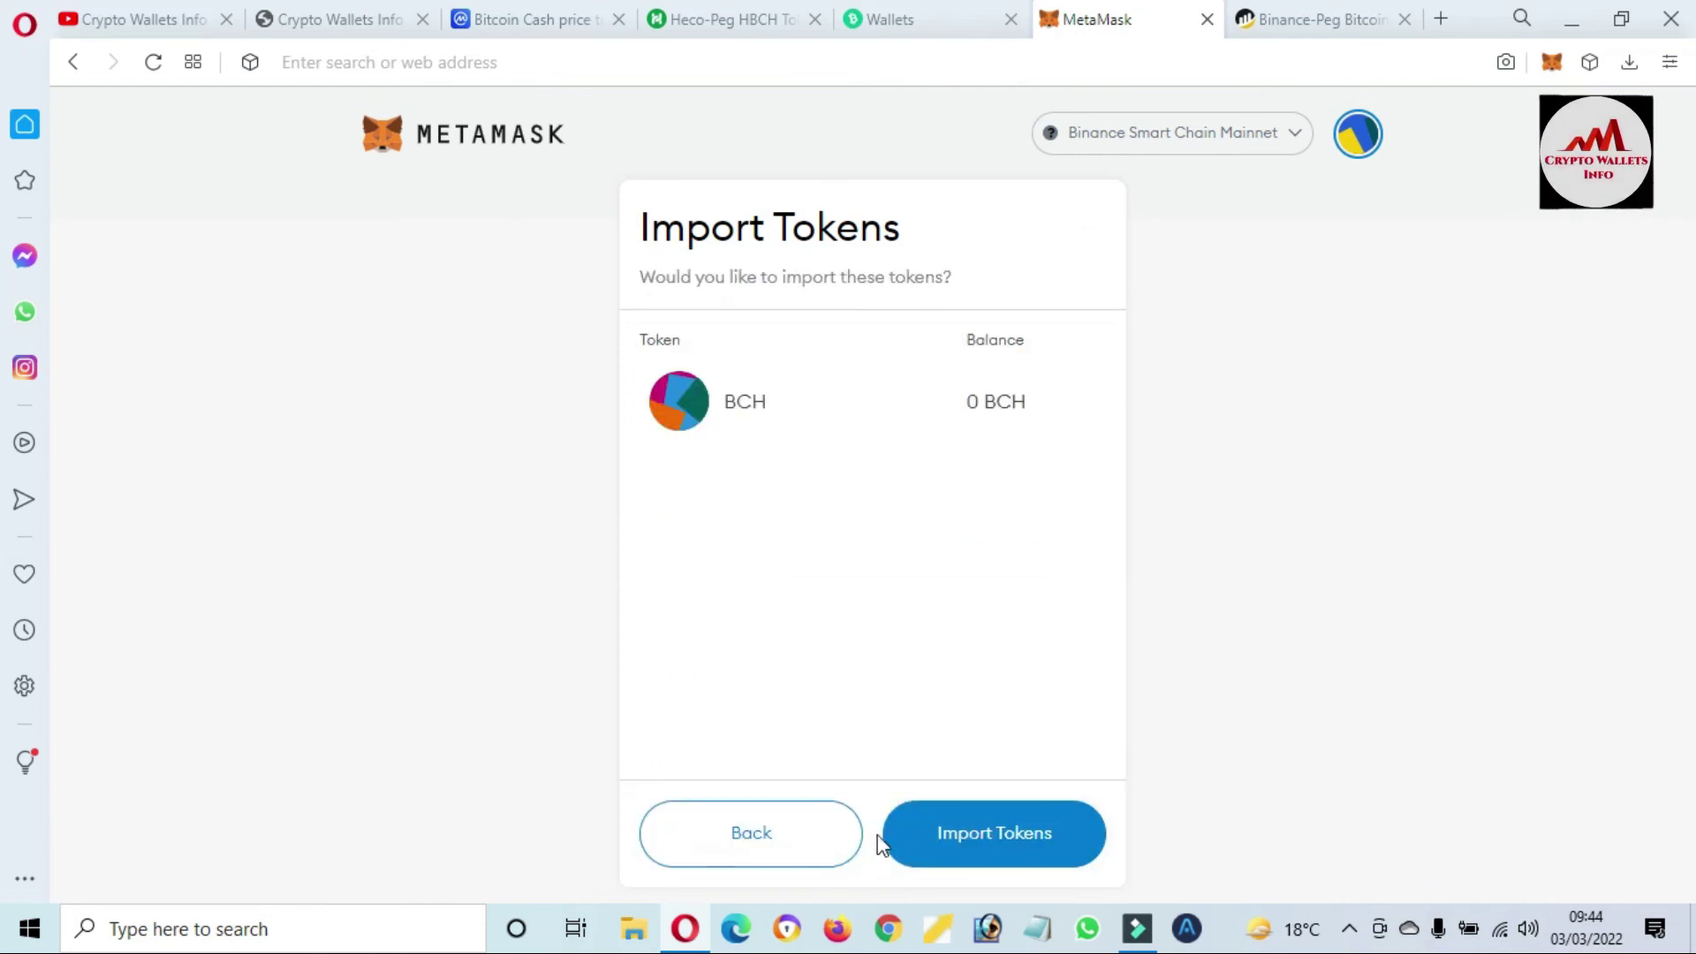
click(1016, 855)
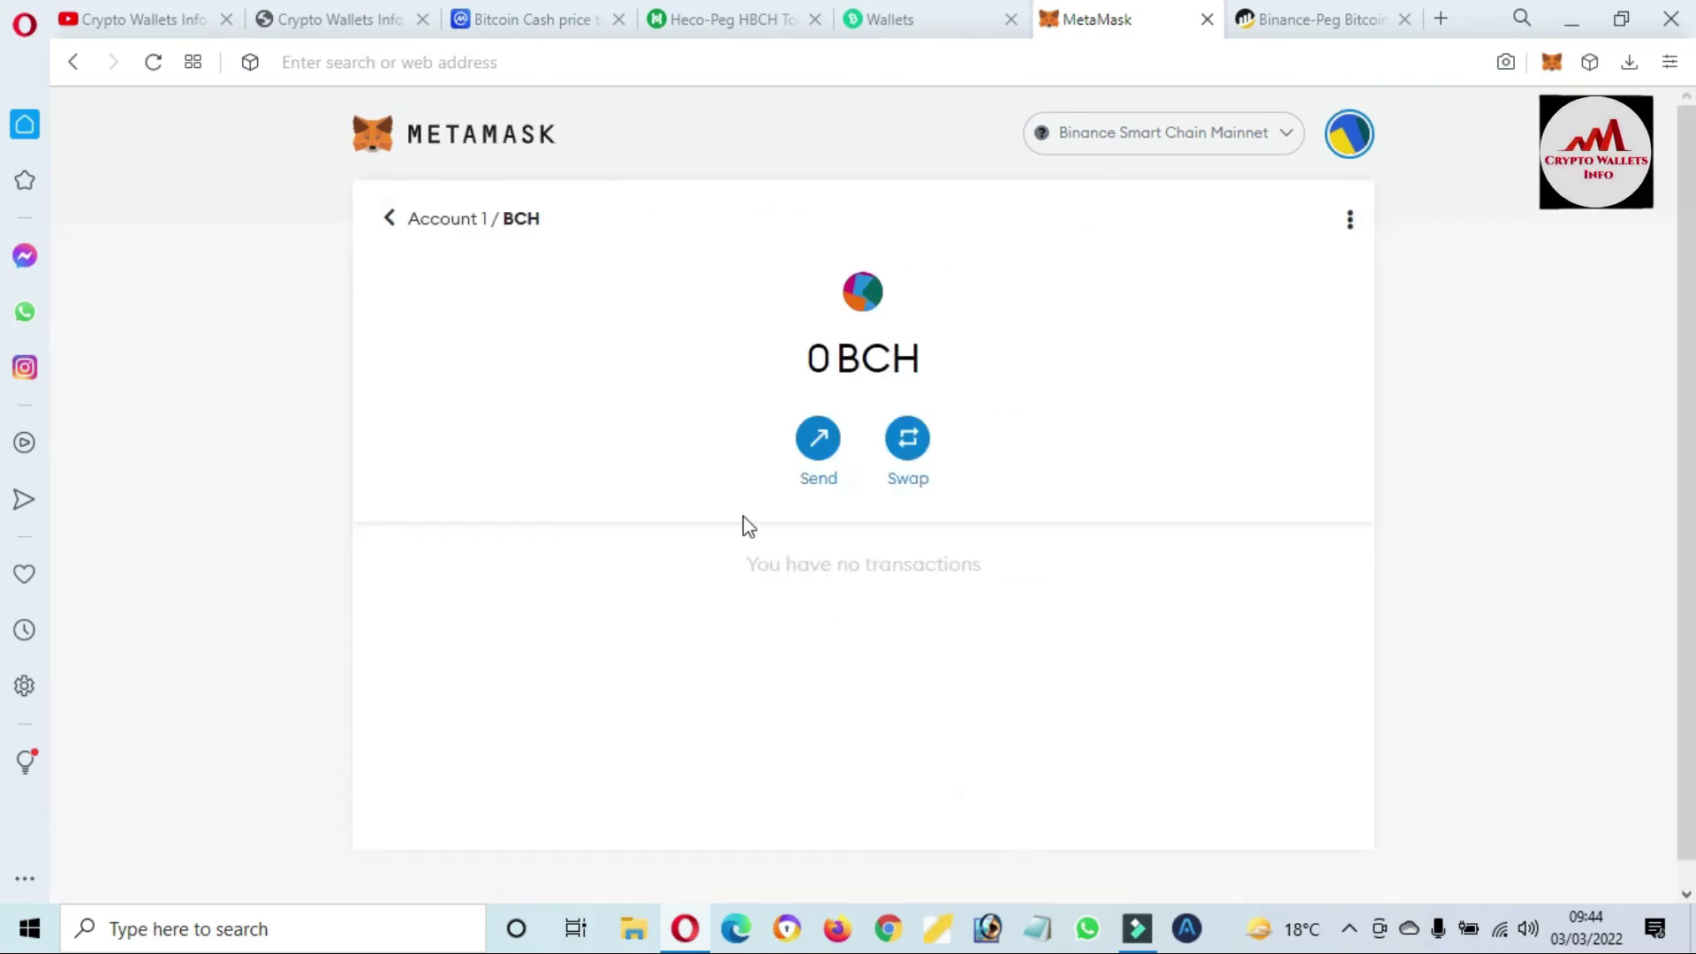
click(464, 223)
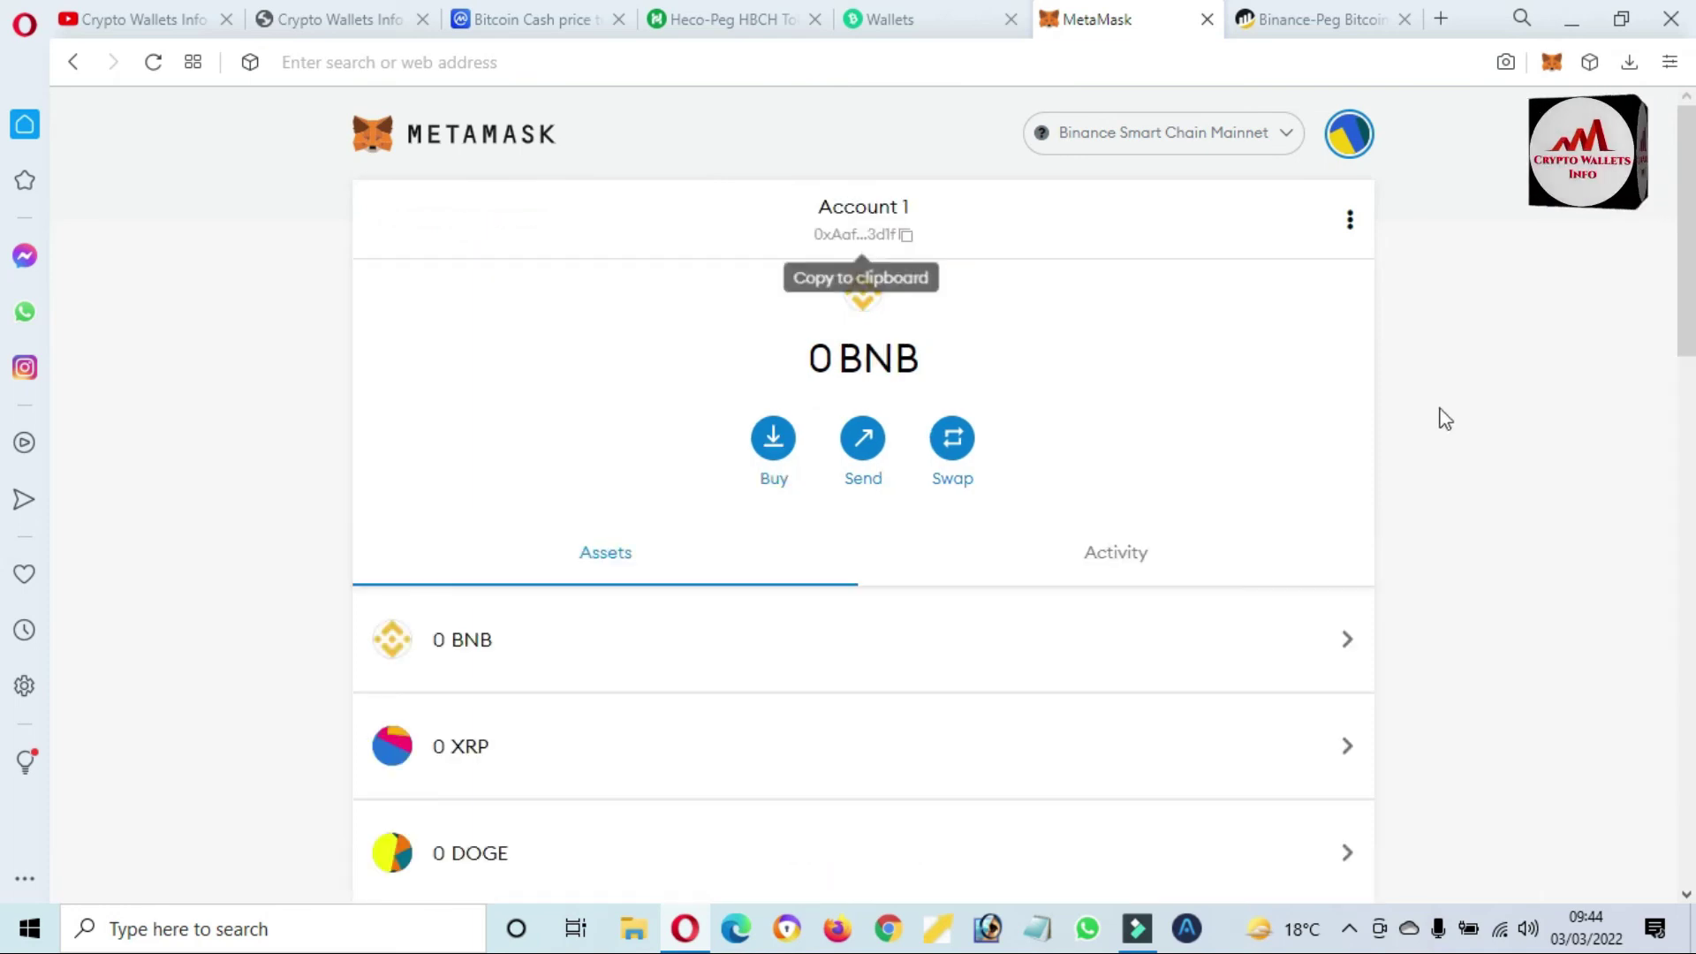
drag(1687, 309, 1687, 841)
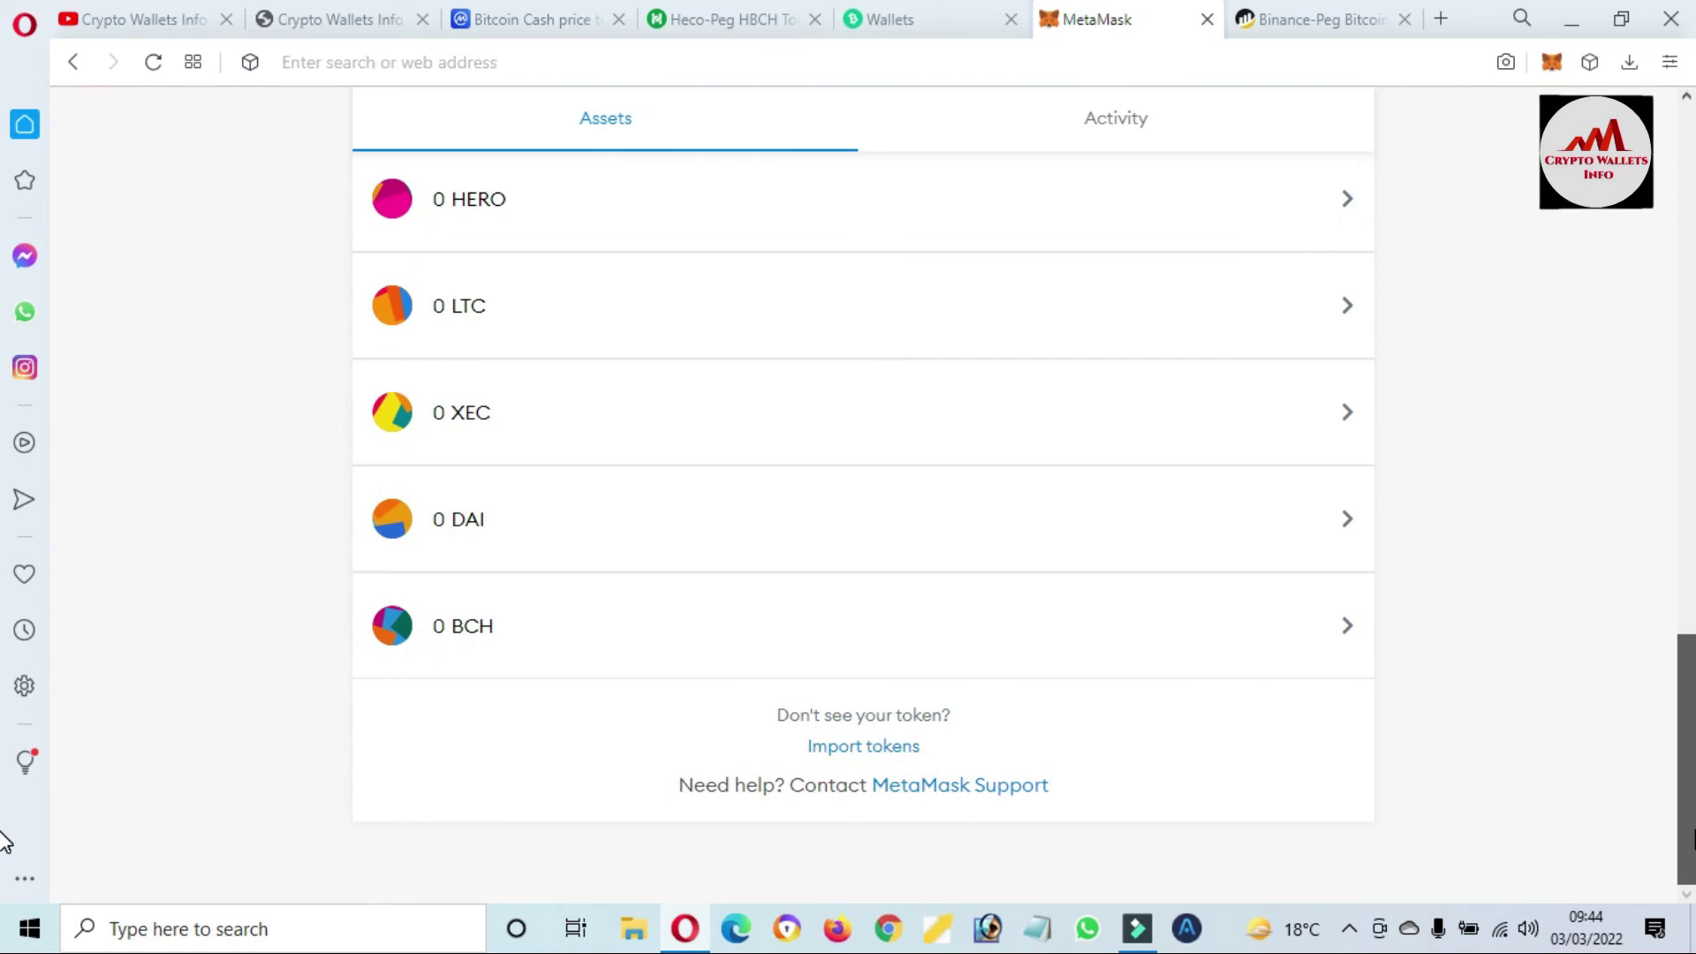
scroll(4, 530, up, 10)
scroll(5, 636, down, 10)
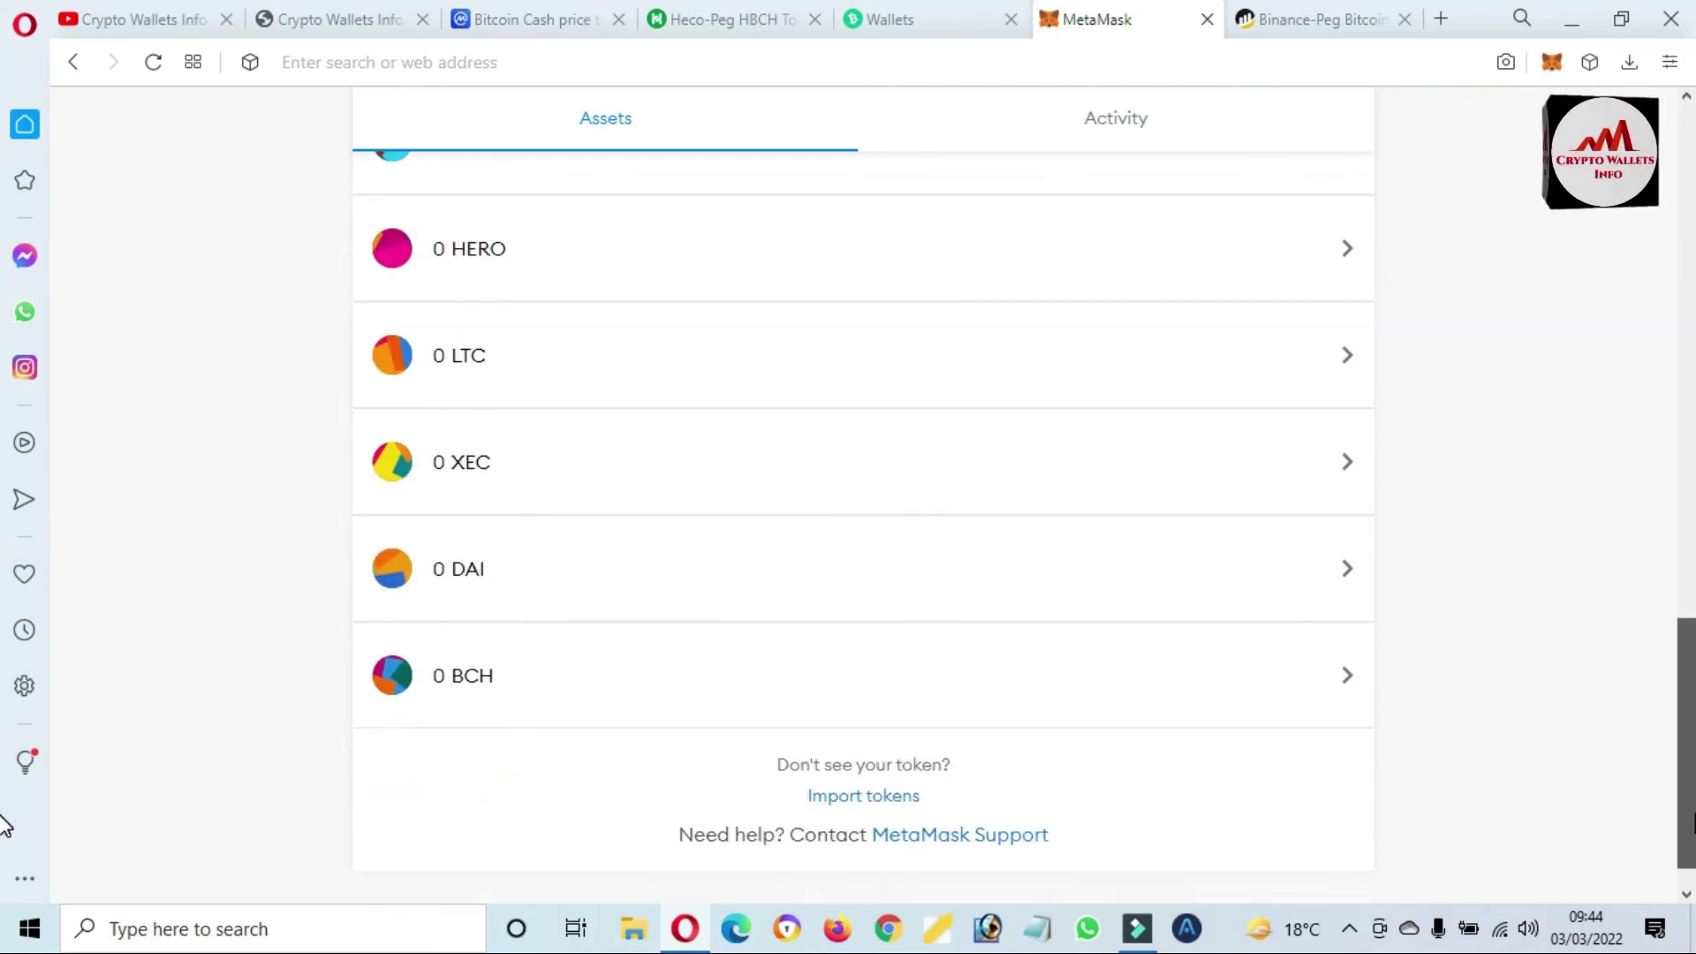
click(630, 709)
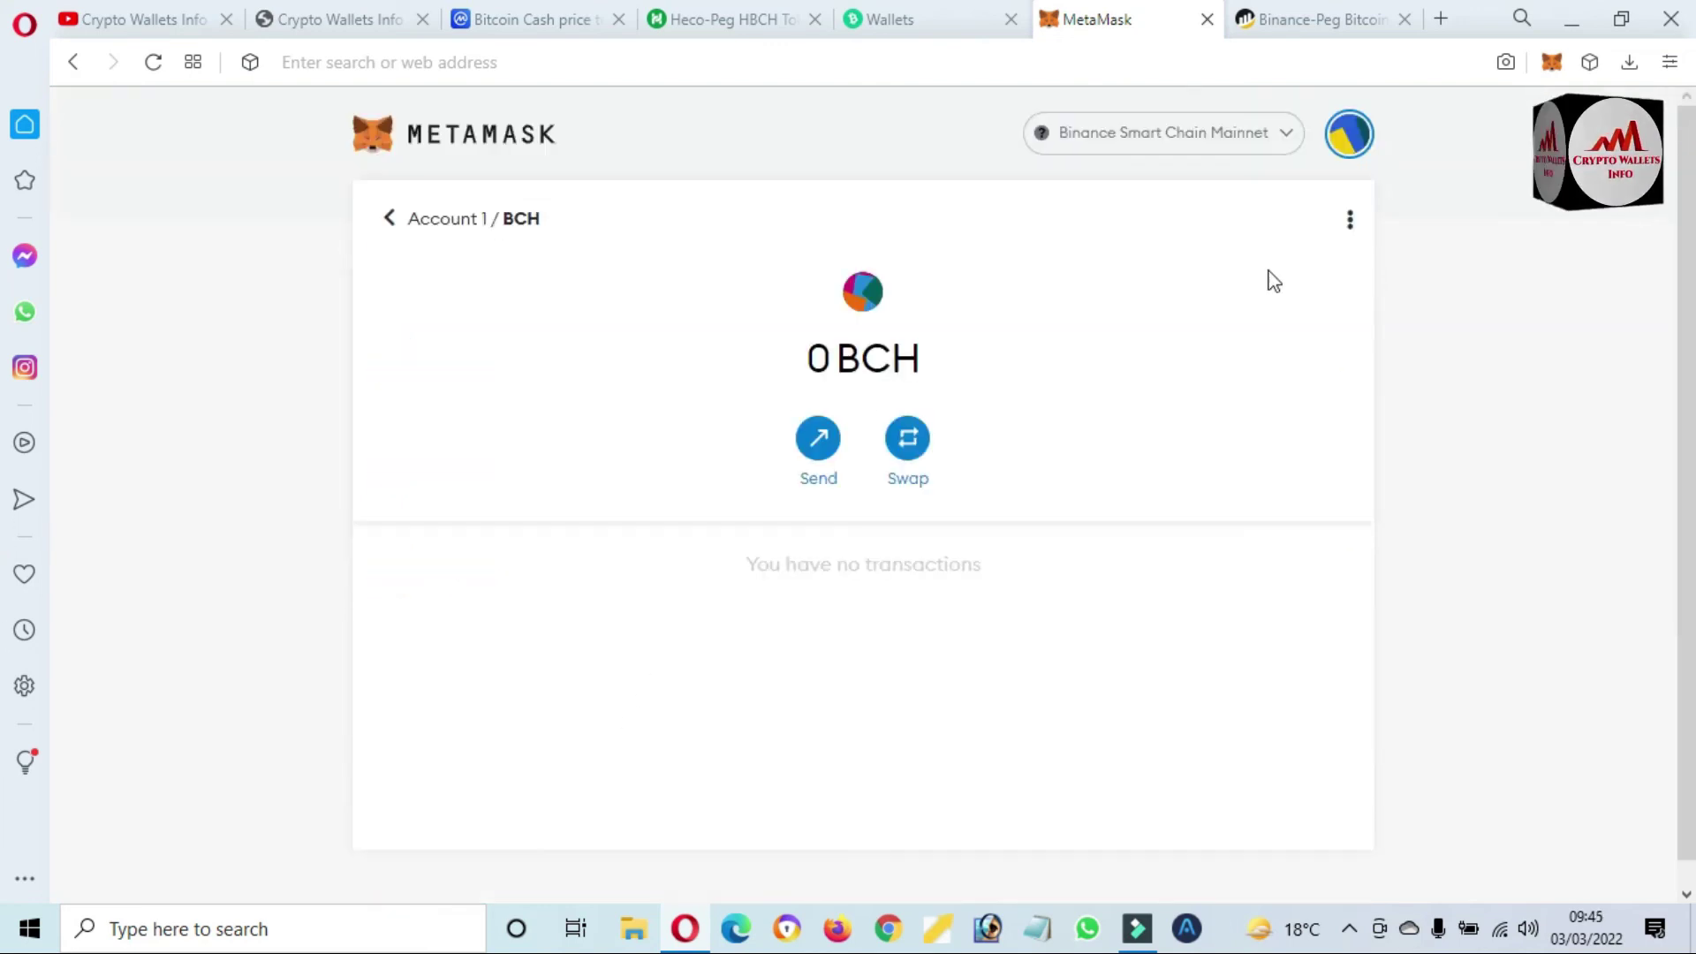
click(1350, 219)
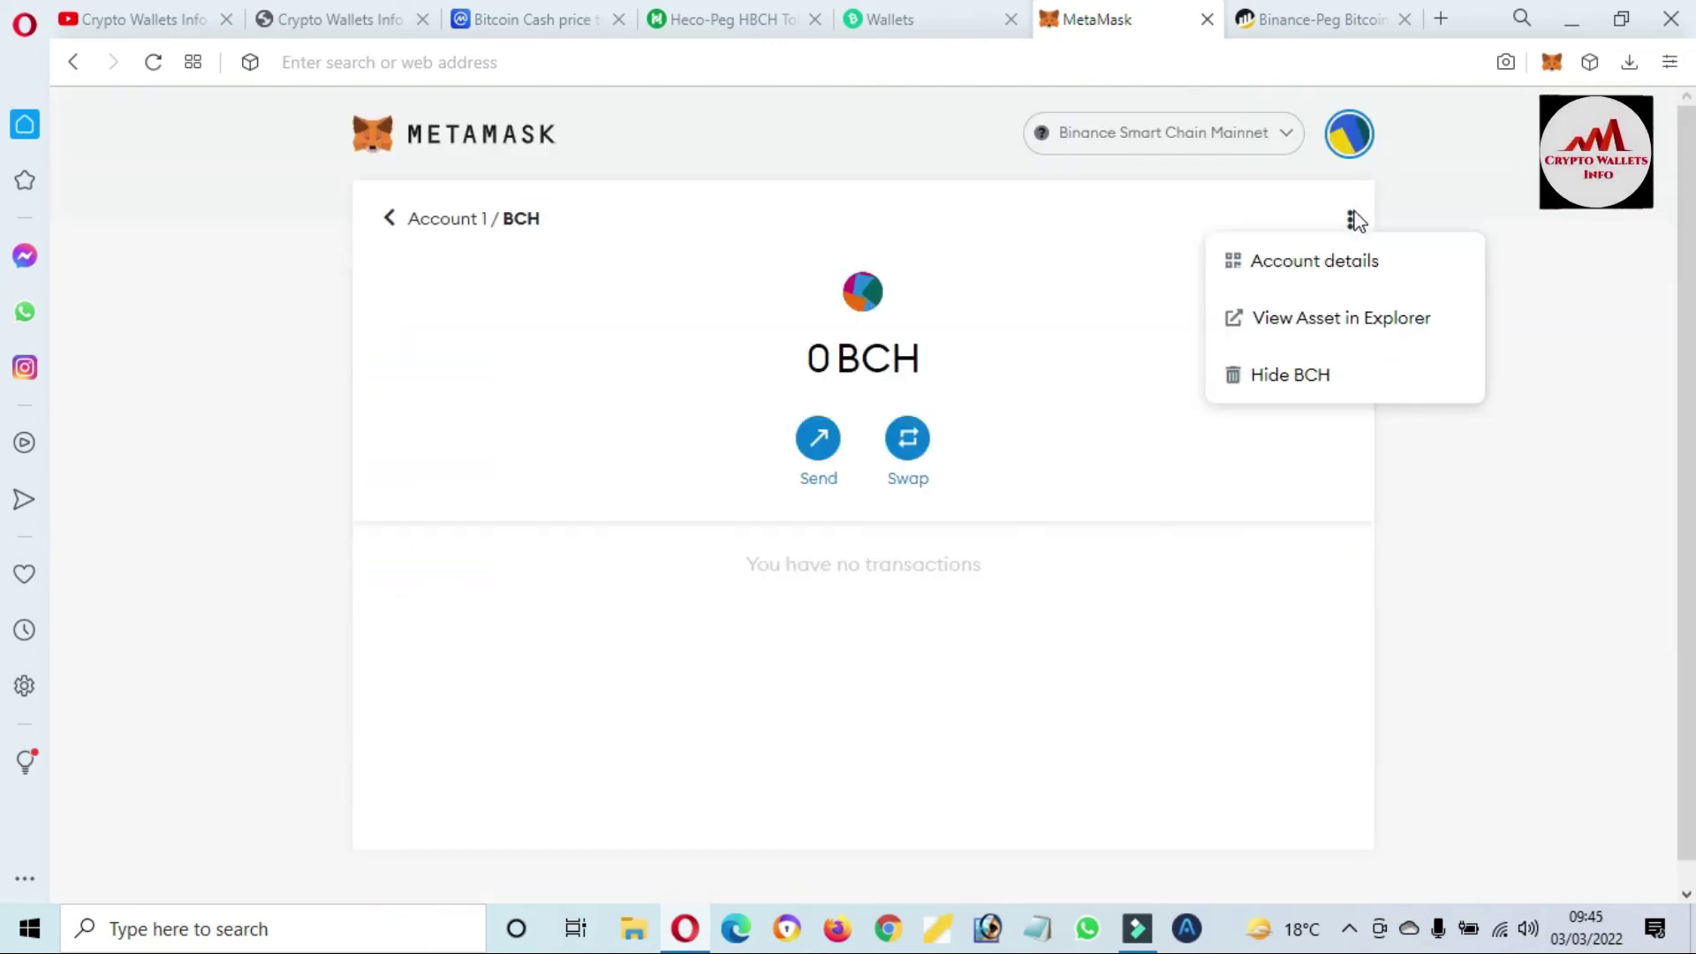
click(1316, 265)
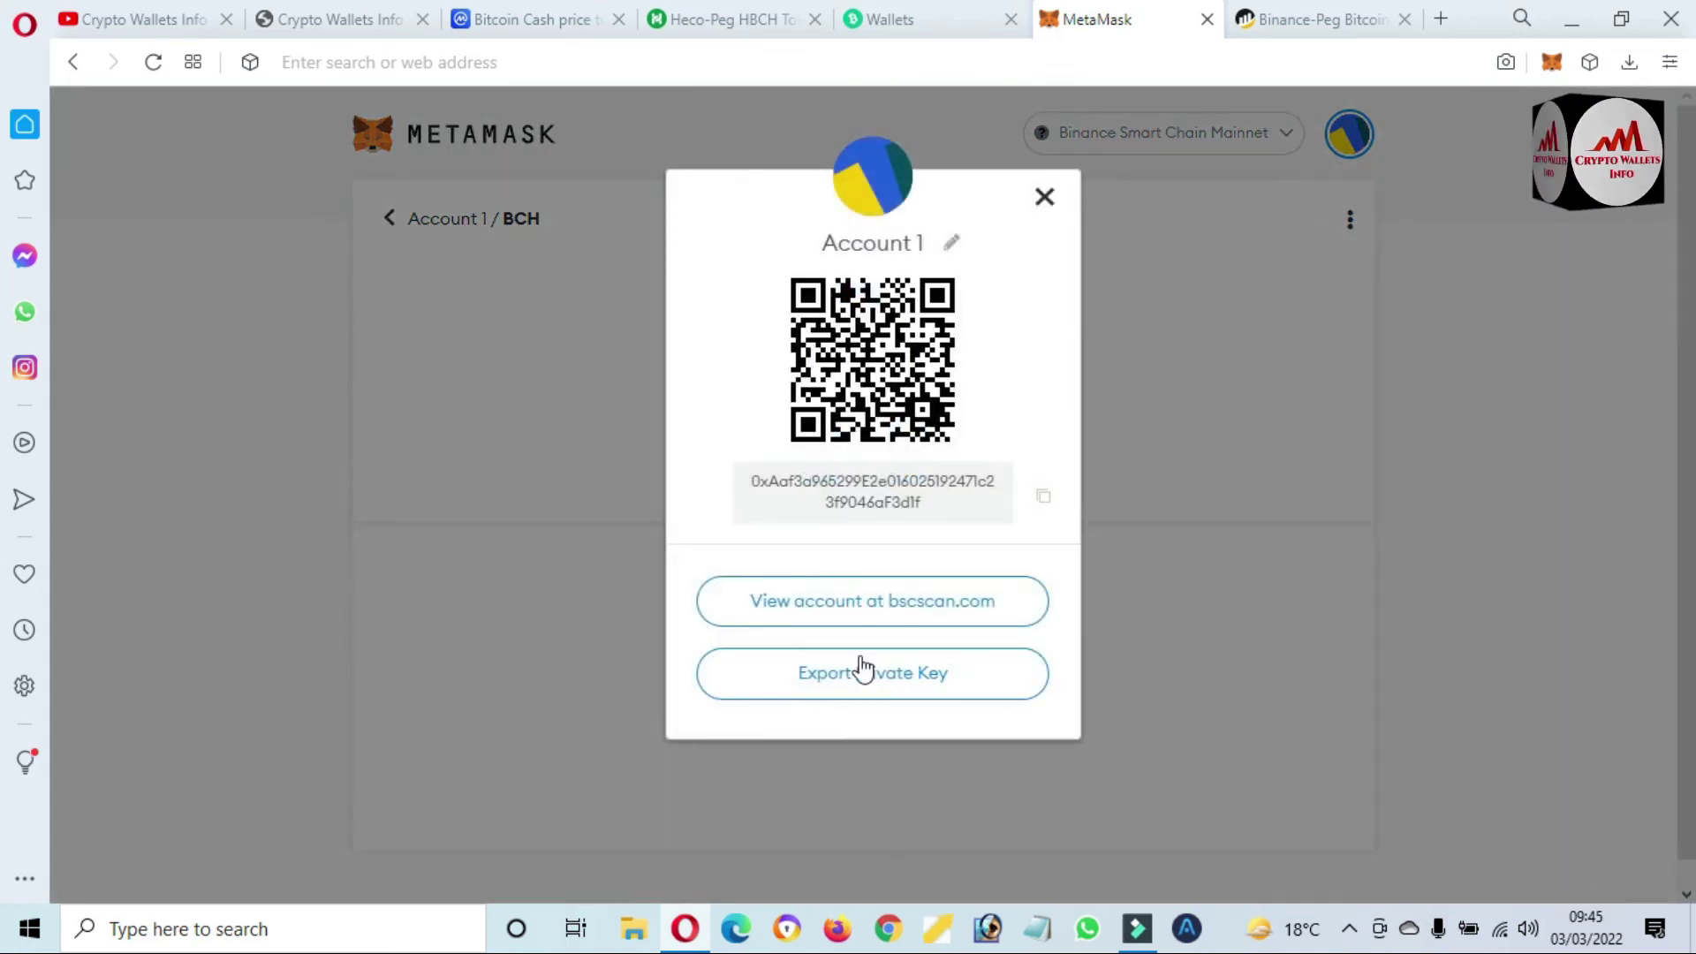
click(863, 676)
click(743, 478)
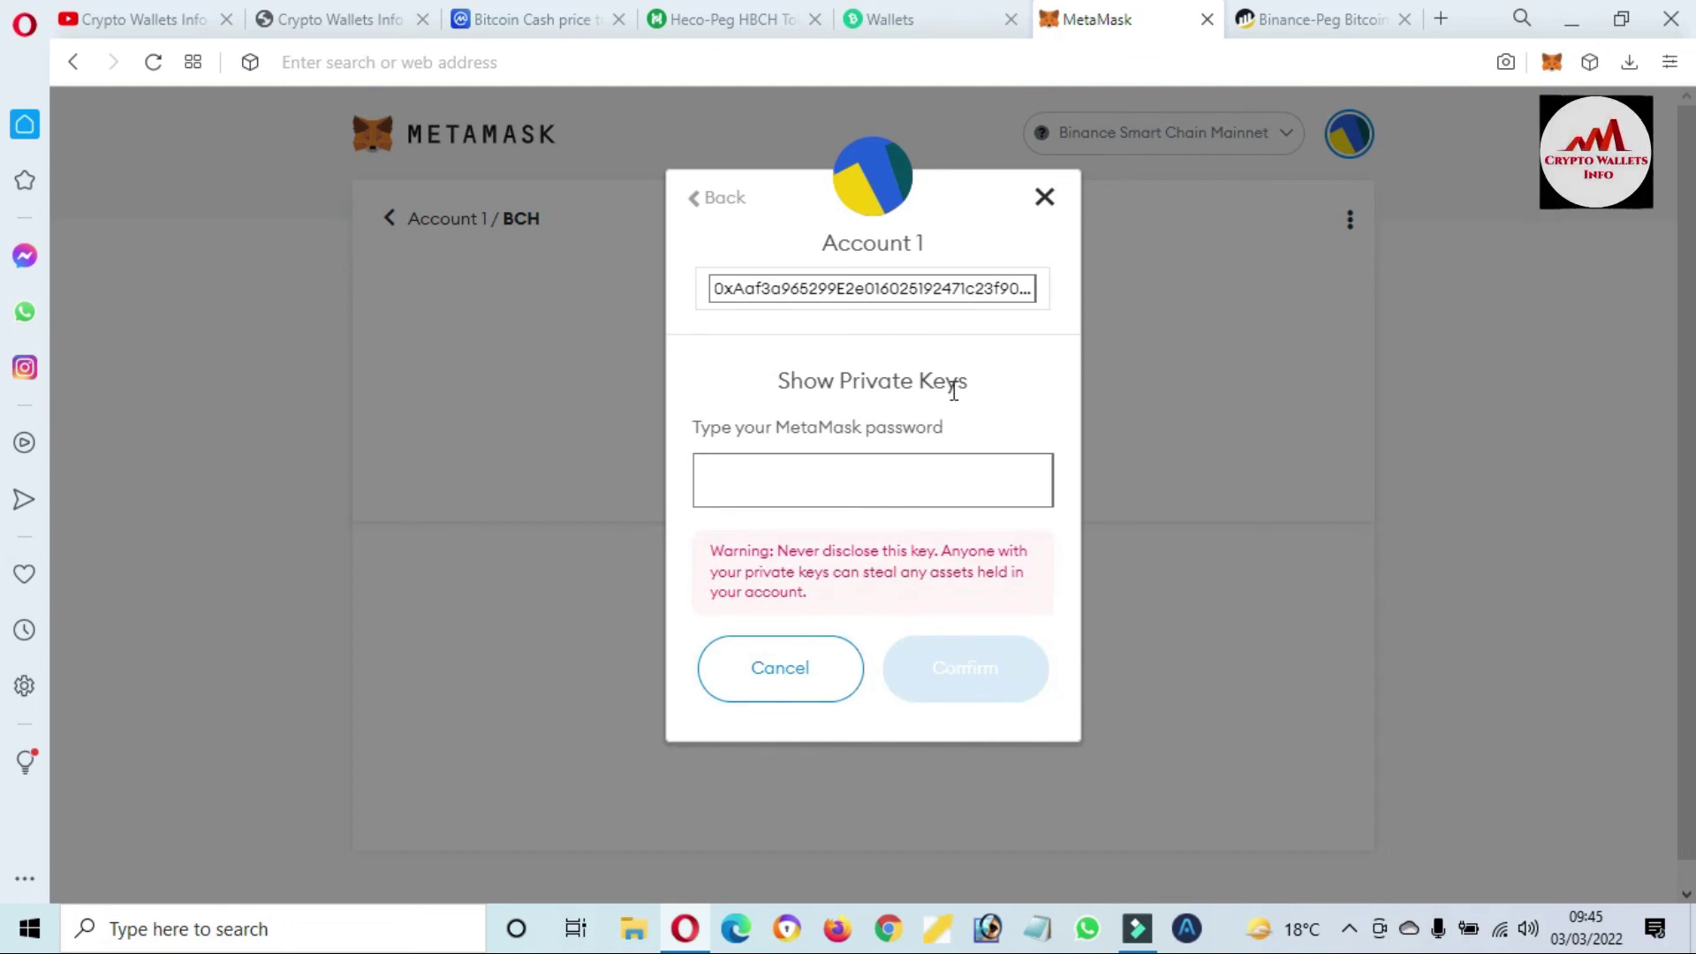
click(1044, 203)
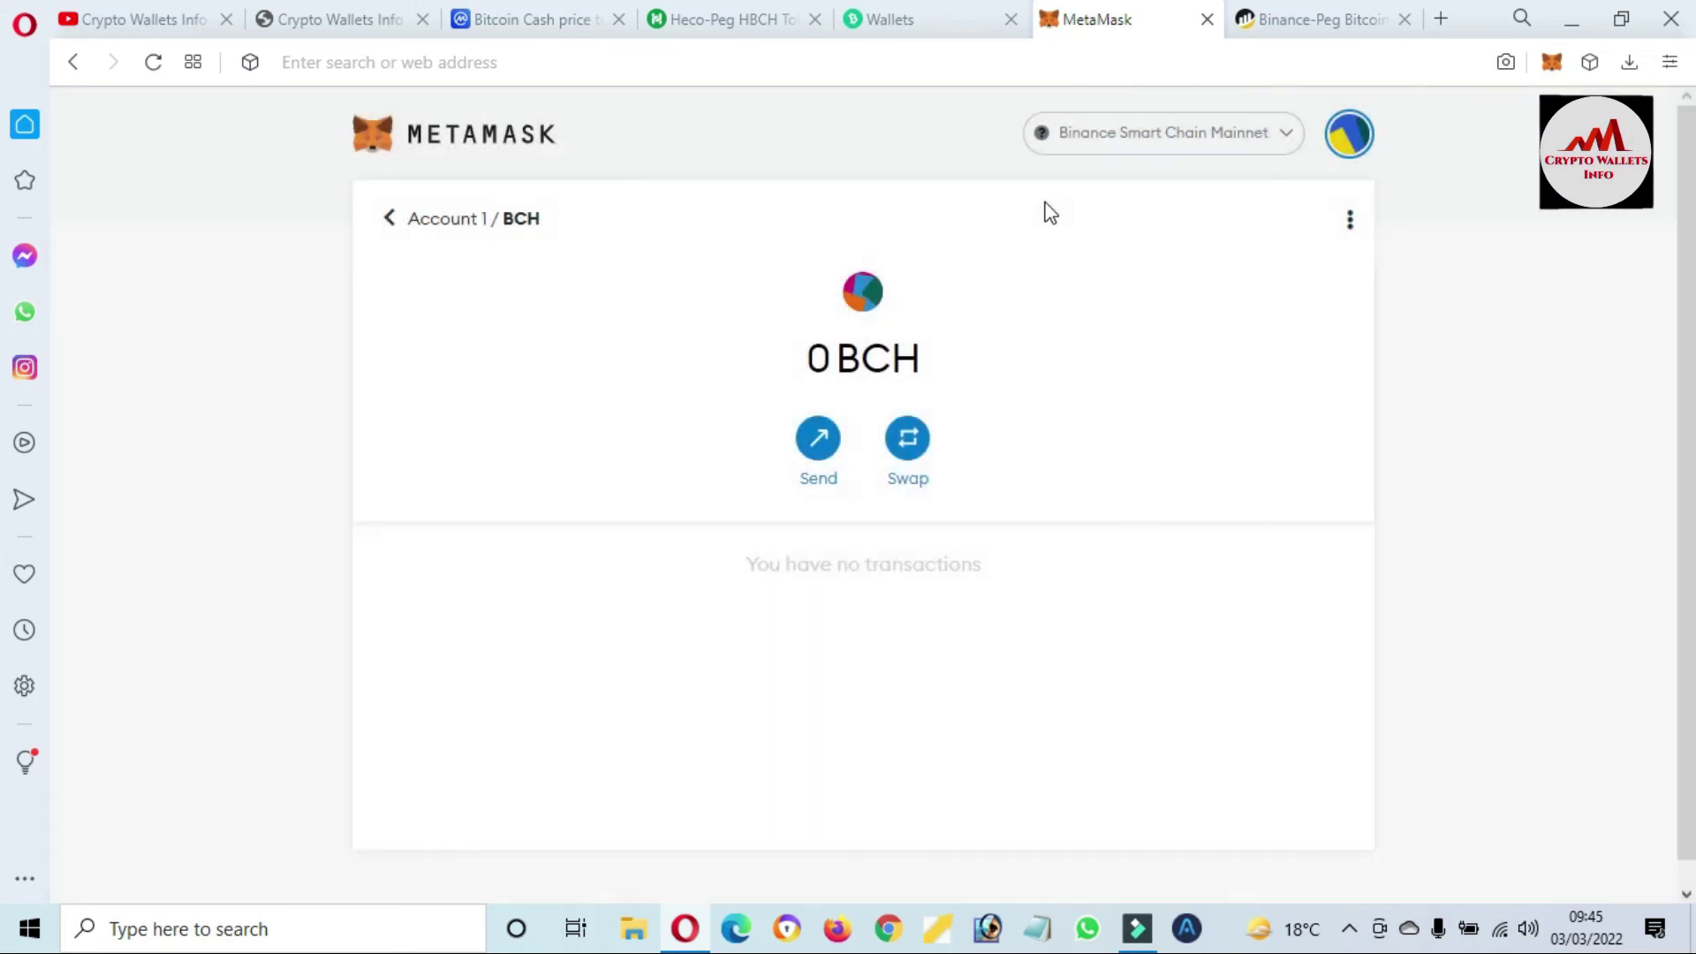
Visit the YouTube channel tab, return to the cryptowalletsinfo.com tab, and show the hidden taskbar icons.
click(160, 19)
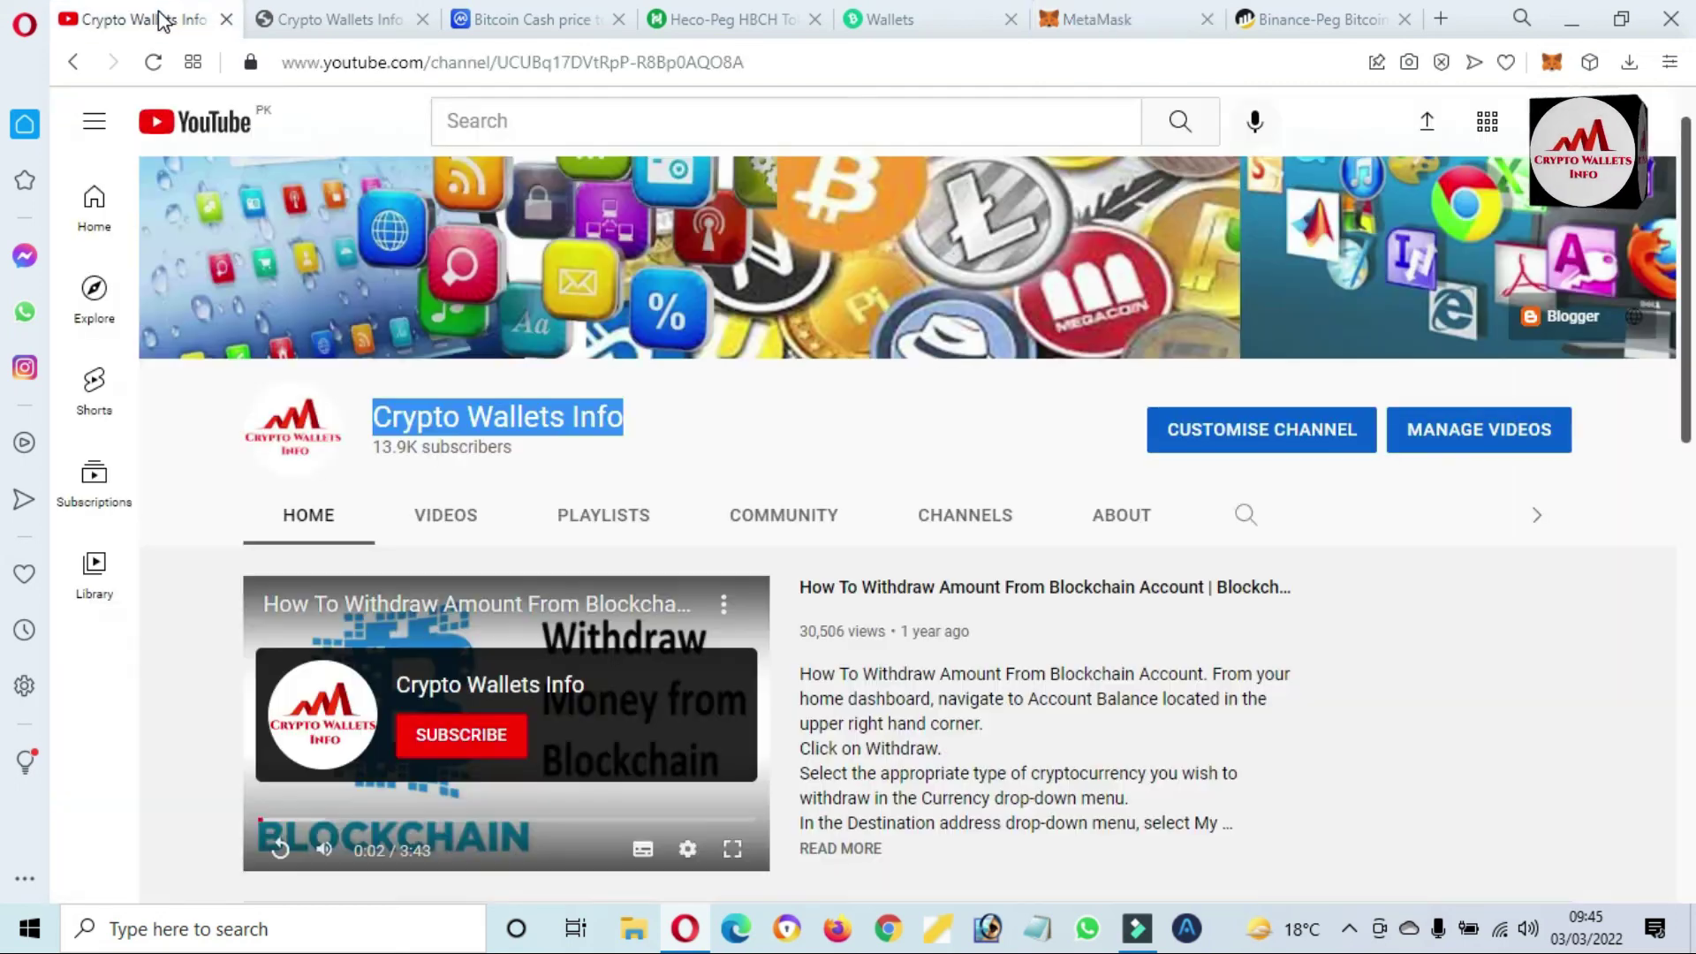
click(746, 411)
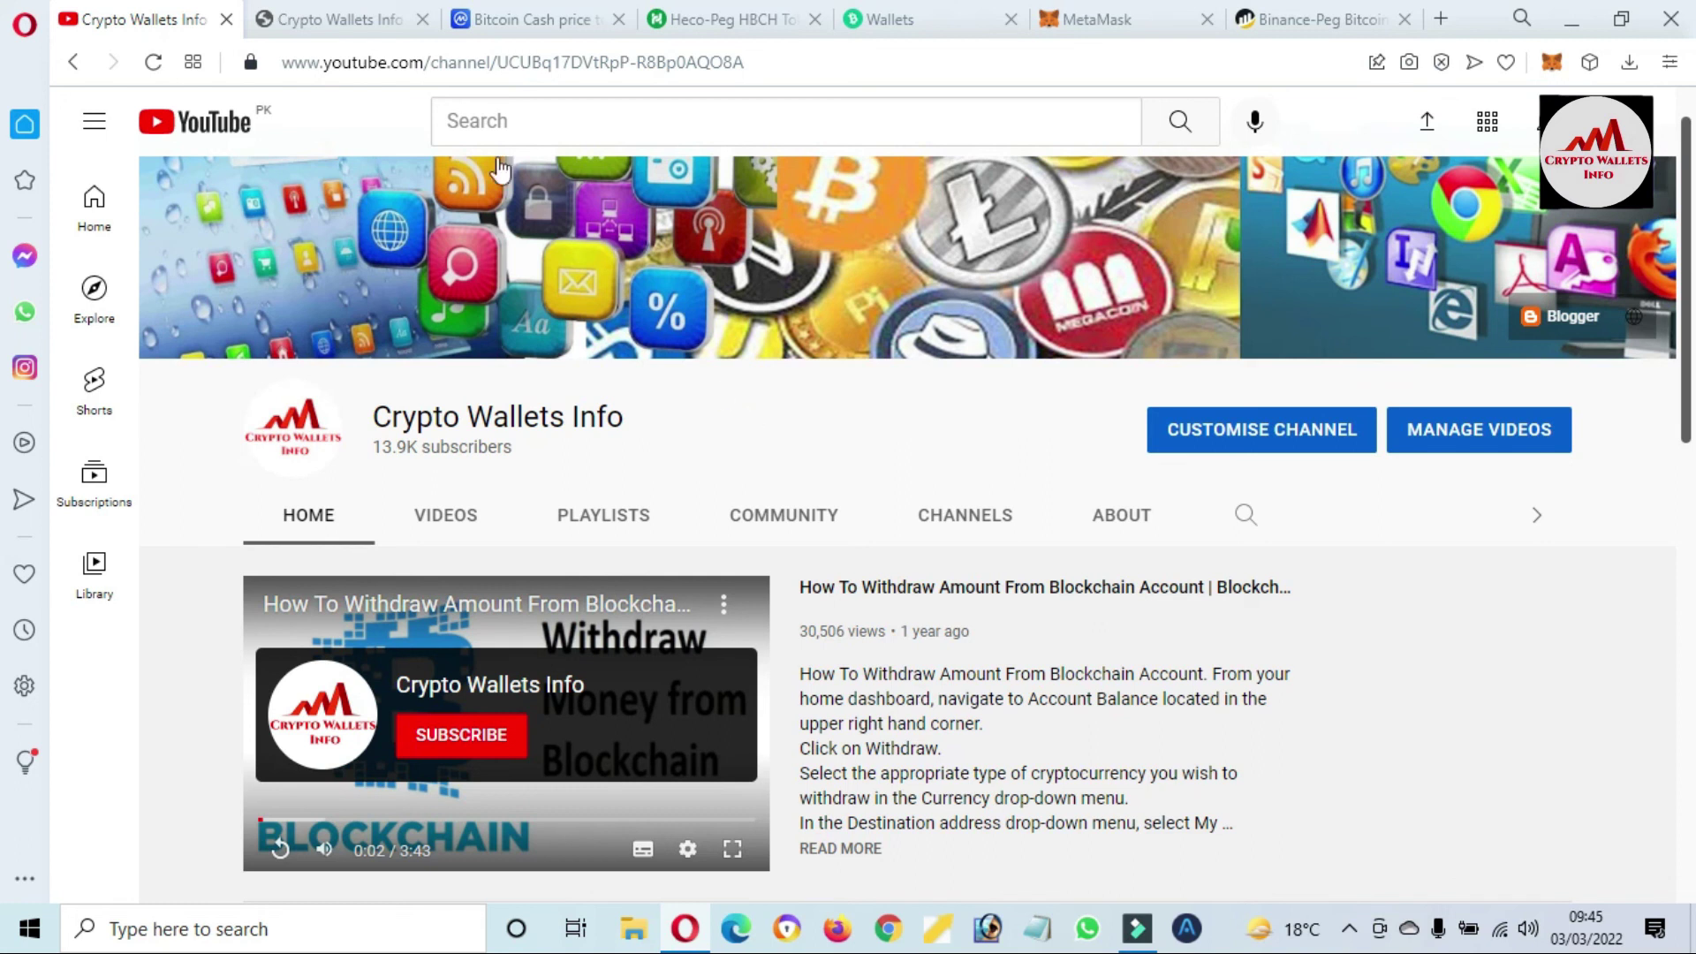
click(318, 7)
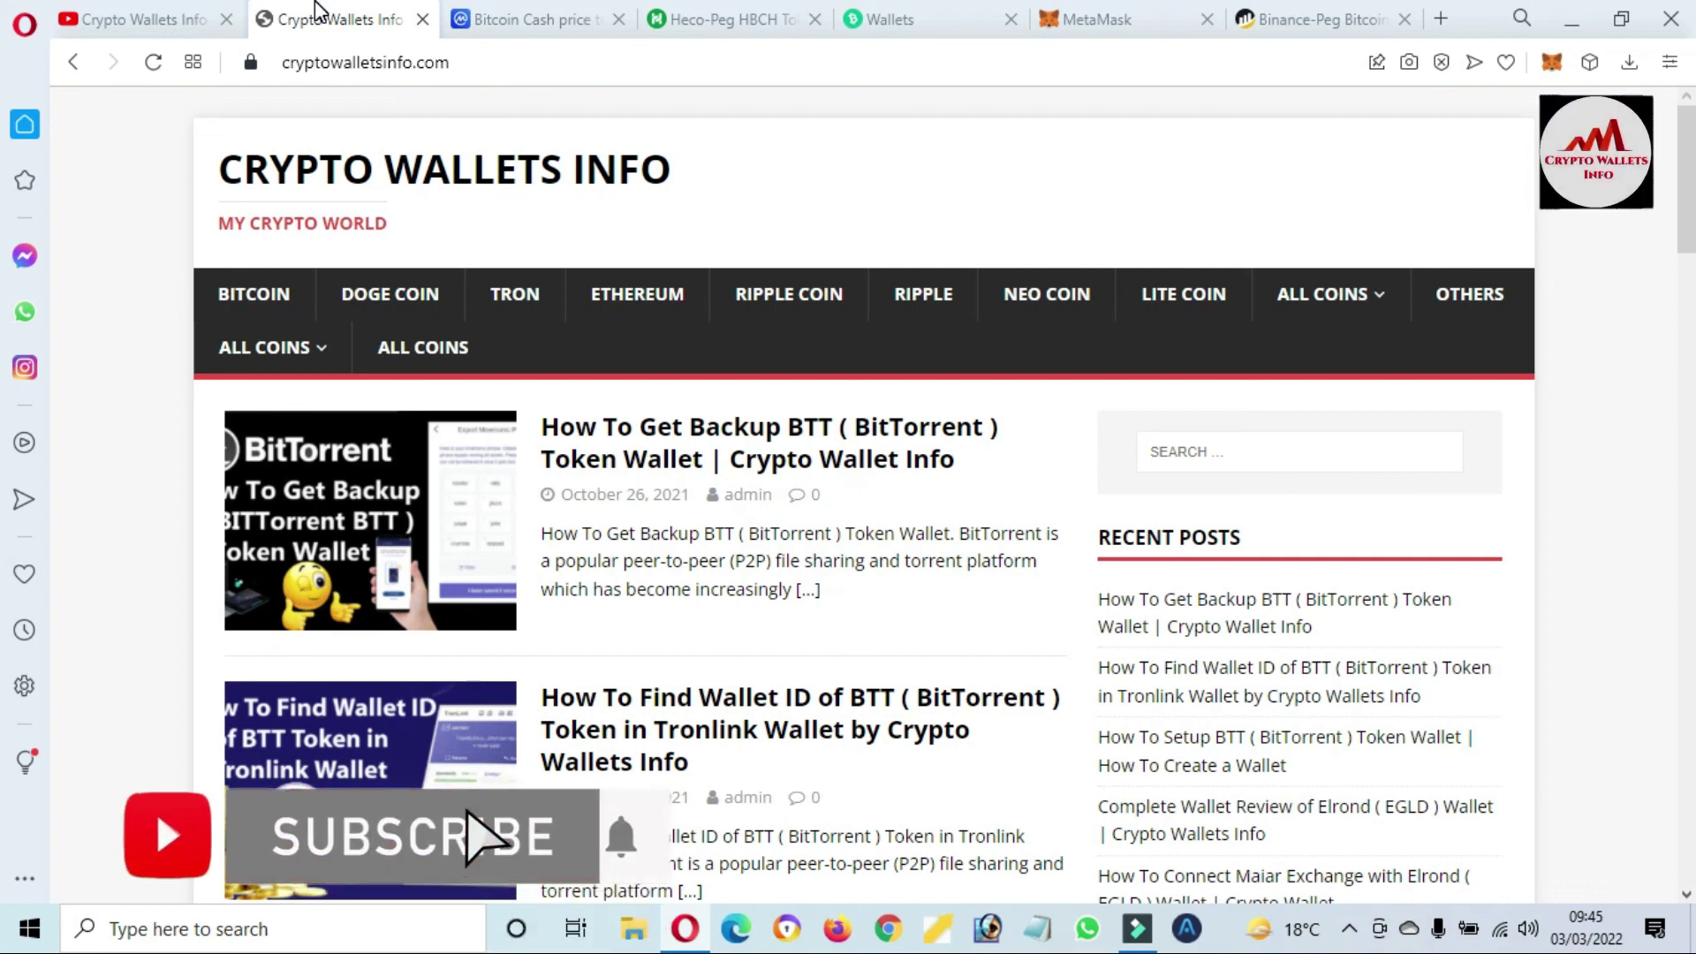
click(1349, 928)
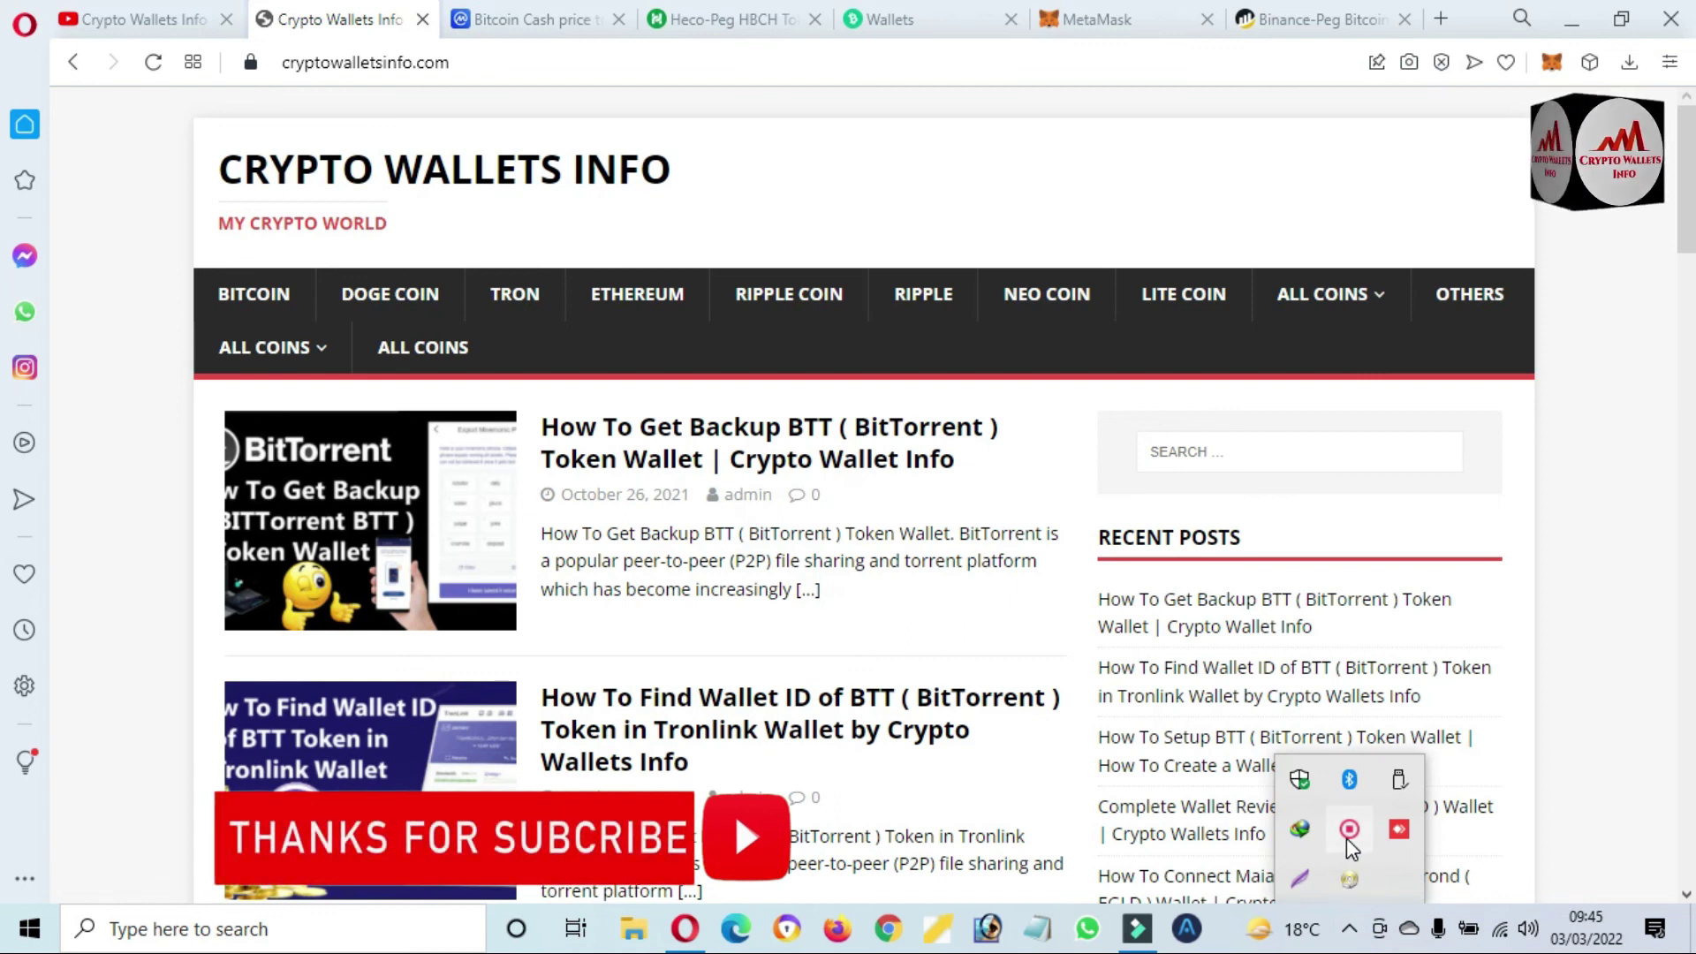